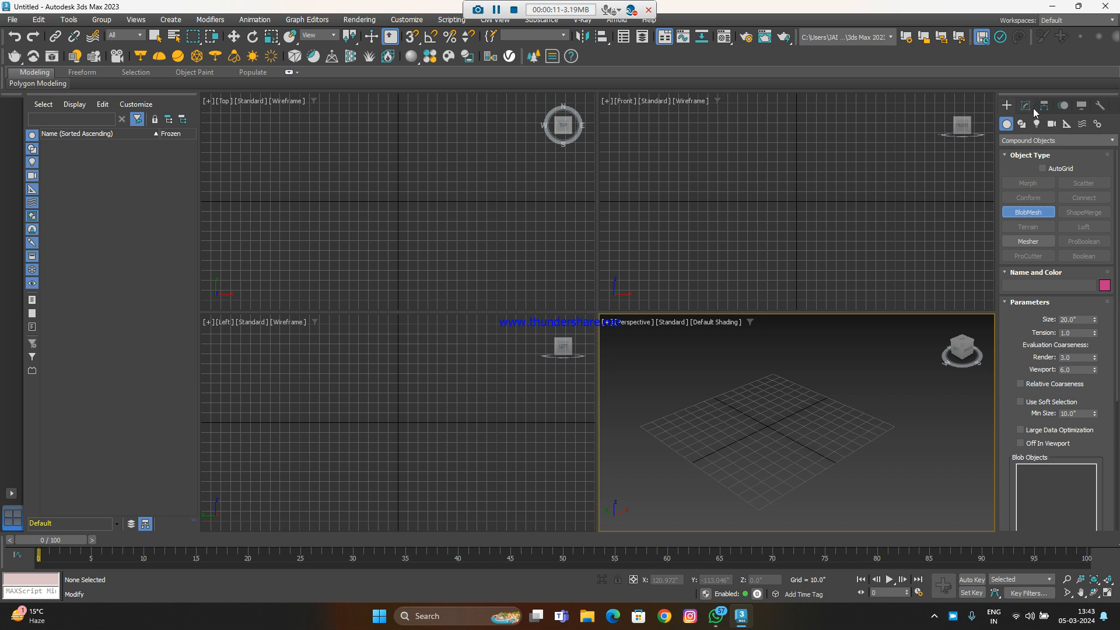
# Create a box freehand on the grid in the maximized Perspective viewport using the standard Box primitive
pyautogui.click(1070, 140)
pyautogui.click(1045, 153)
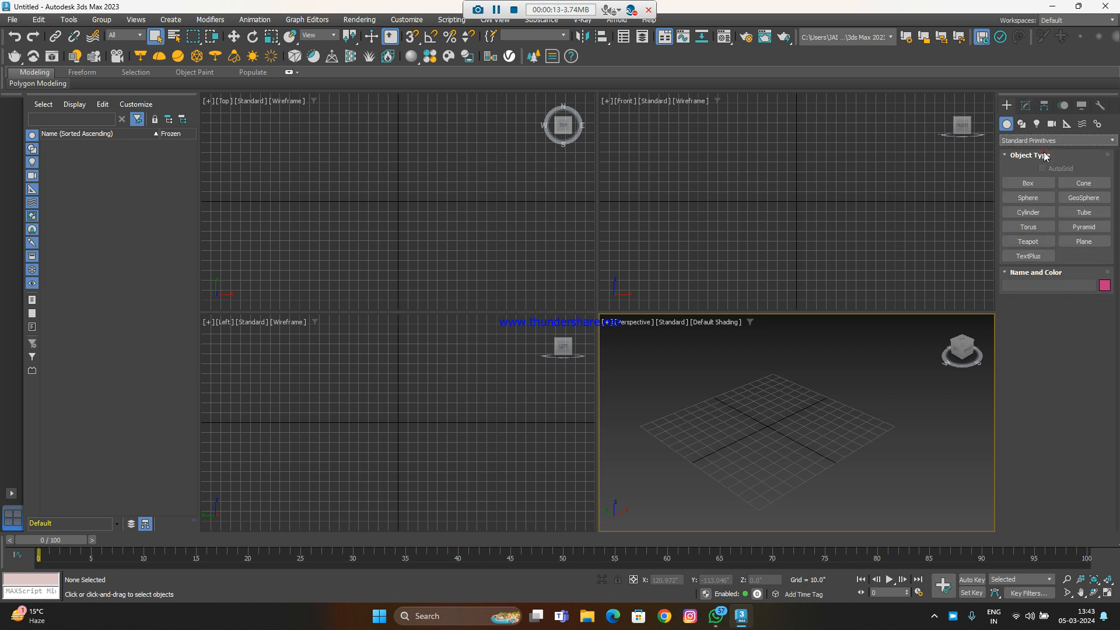
pyautogui.click(1028, 184)
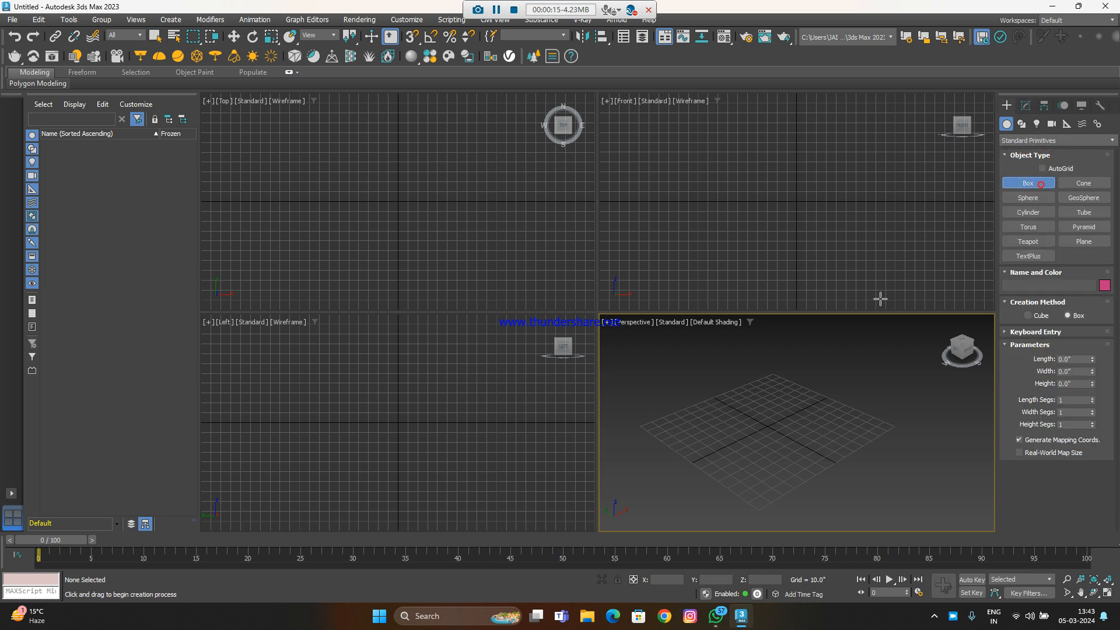
pyautogui.hotkey('alt', 'w')
pyautogui.moveTo(621, 292); pyautogui.dragTo(607, 408)
pyautogui.click(588, 309)
# Create a standard sphere with a radius of about 55 inches overlapping the box, and end sphere creation
pyautogui.click(1023, 198)
pyautogui.moveTo(587, 300); pyautogui.dragTo(619, 385)
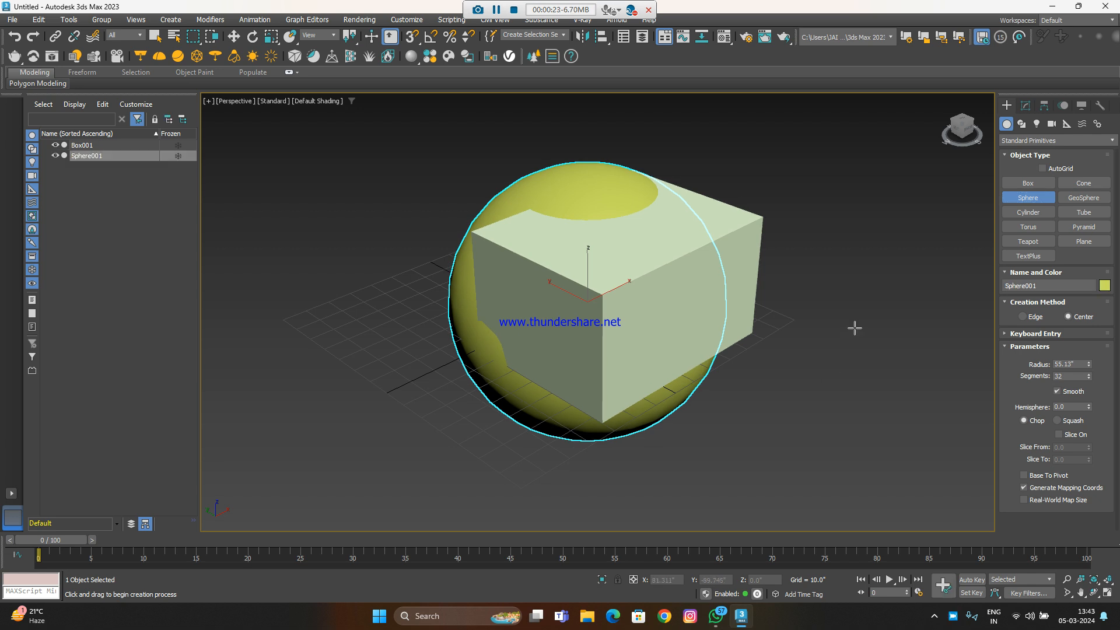
pyautogui.rightClick(873, 325)
# Switch the geometry category to Compound Objects and look through the Conform, Scatter and Connect settings for the sphere
pyautogui.click(1044, 140)
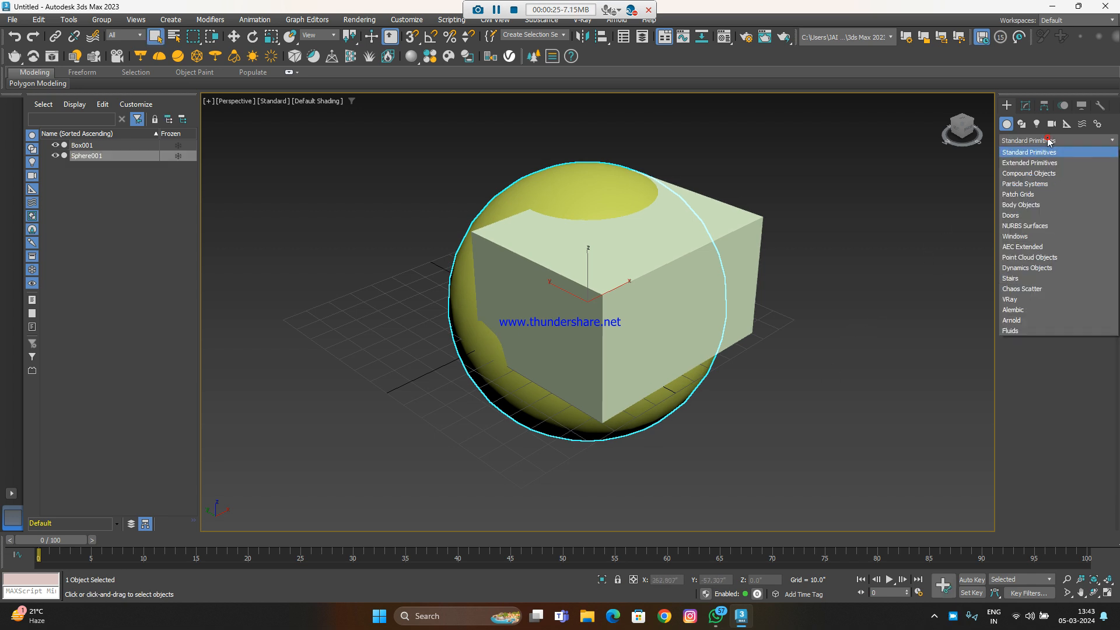
pyautogui.click(1042, 156)
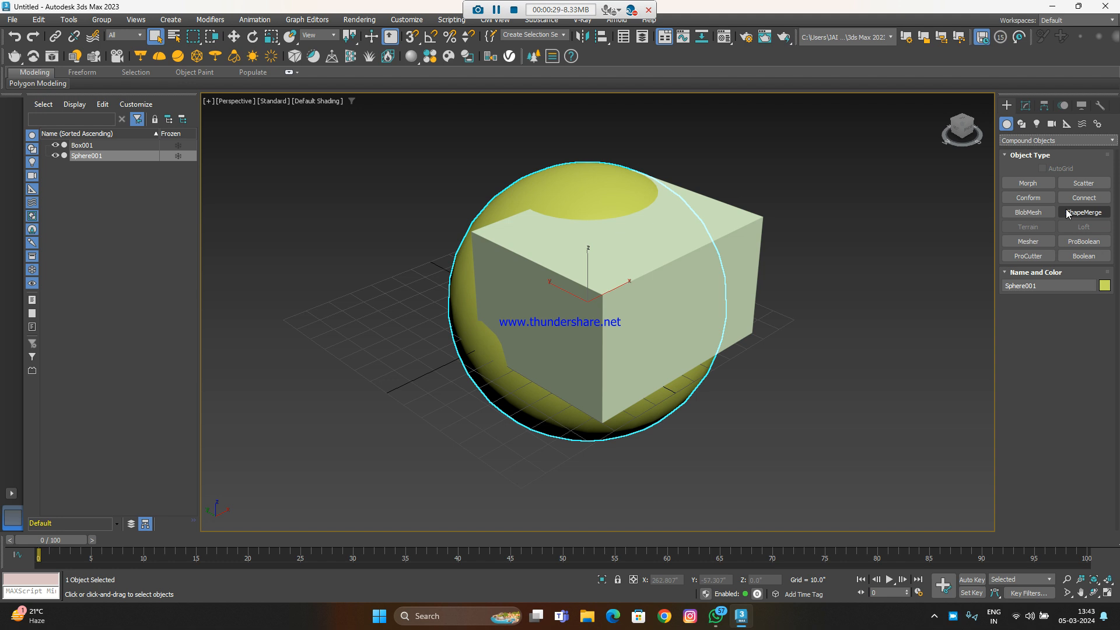
pyautogui.click(1038, 196)
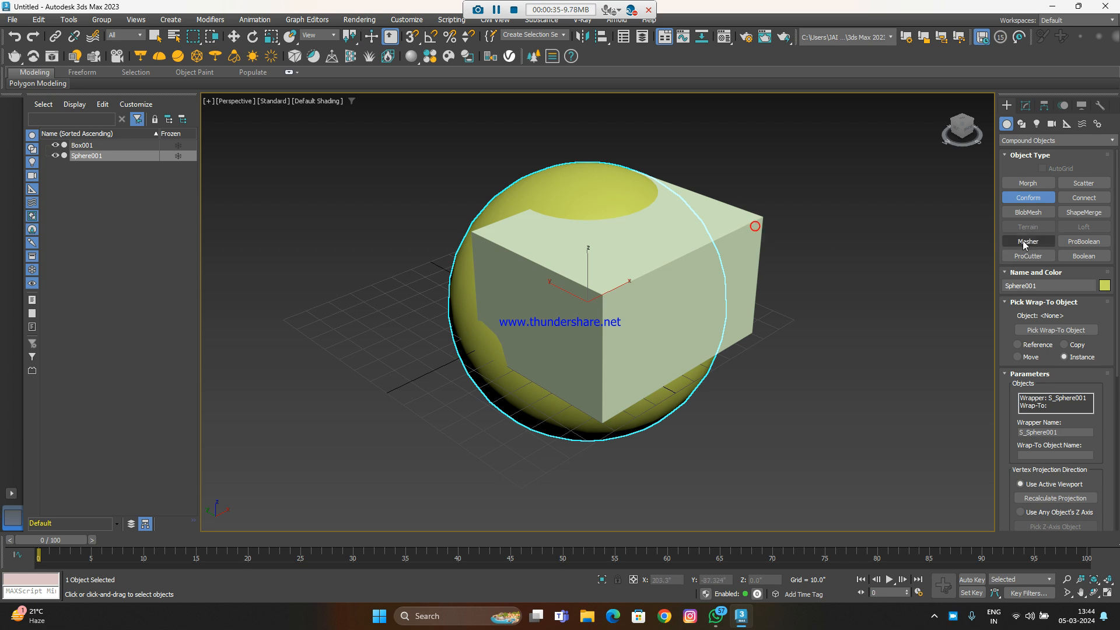
pyautogui.click(1090, 184)
pyautogui.click(1085, 198)
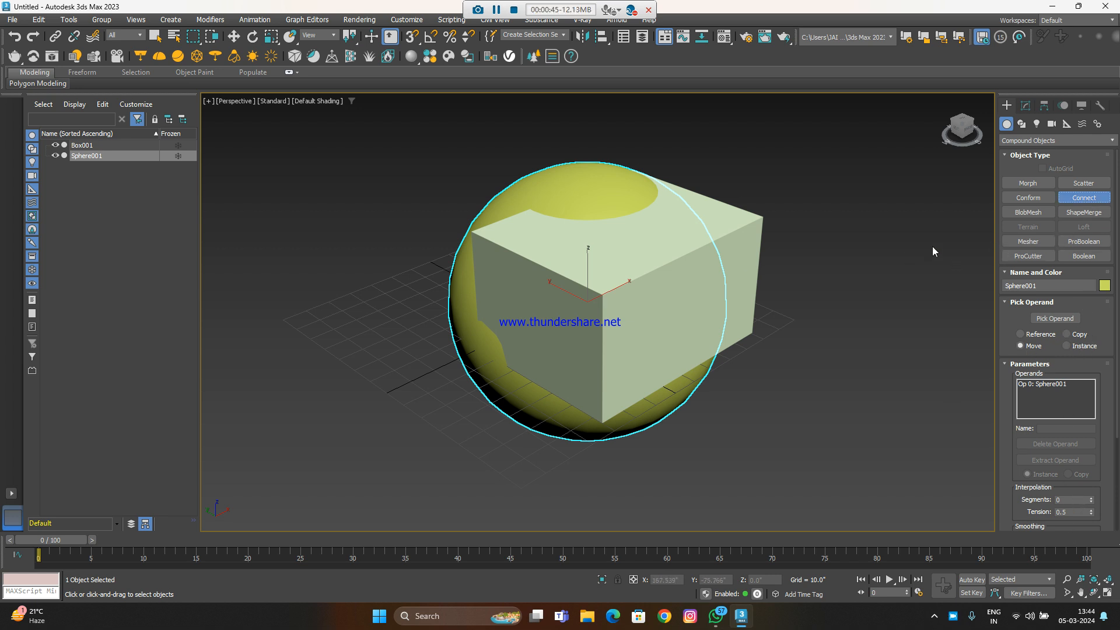
# Start a Boolean on the sphere, try the Merge, Intersect, Attach and Union operations, and exit the command
pyautogui.click(1084, 255)
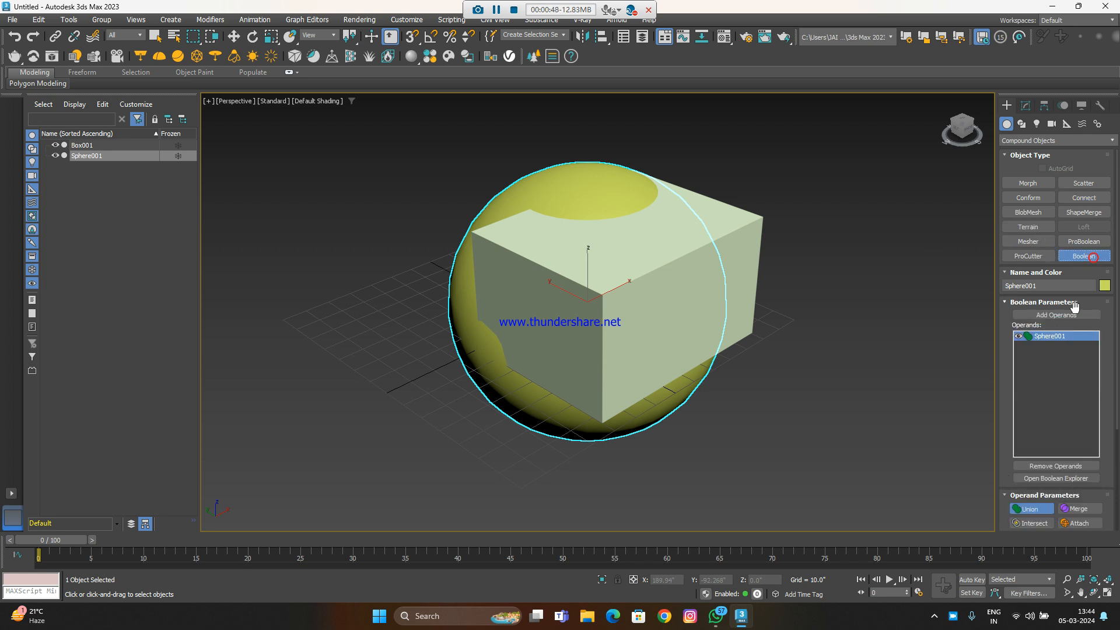
pyautogui.click(1079, 509)
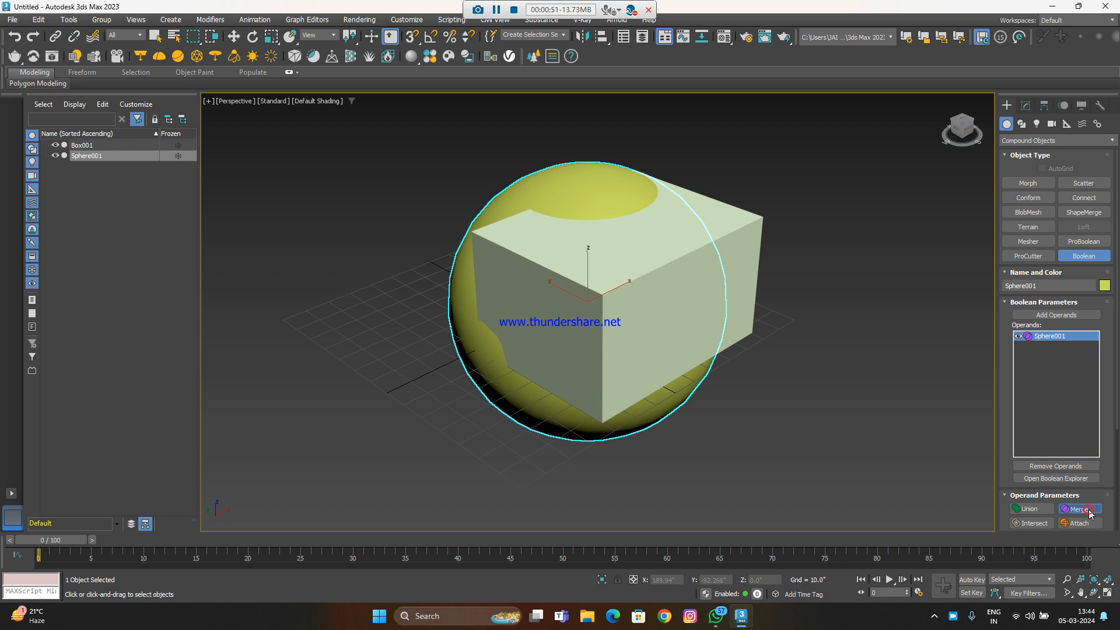
pyautogui.click(1033, 523)
pyautogui.click(1079, 524)
pyautogui.click(1035, 509)
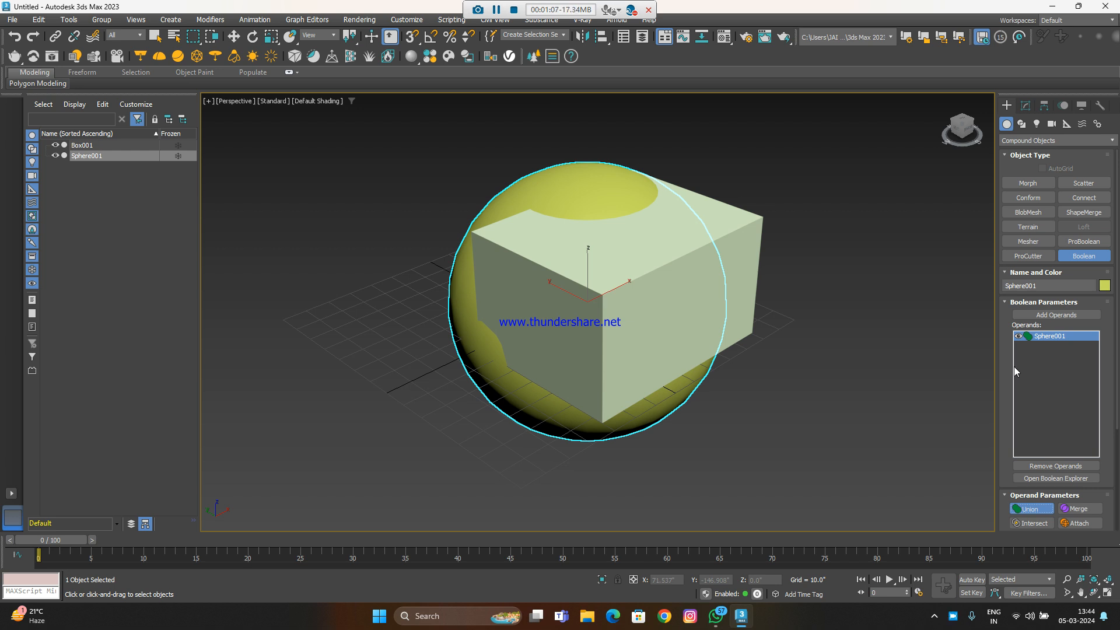
pyautogui.rightClick(891, 199)
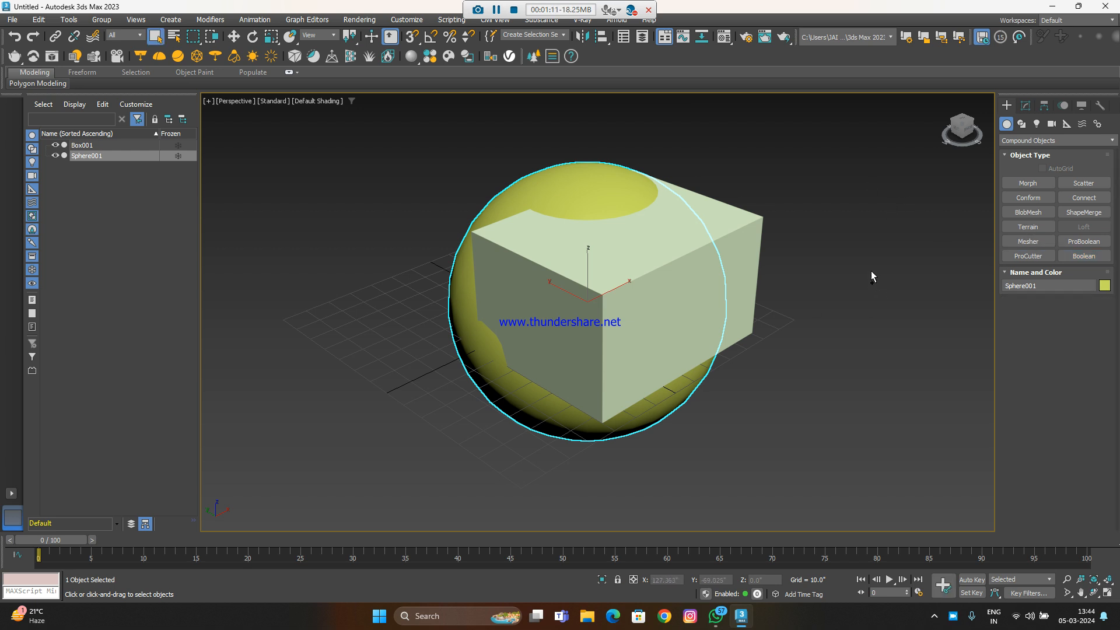
# Delete the sphere so that only the box is left in the scene
pyautogui.click(875, 225)
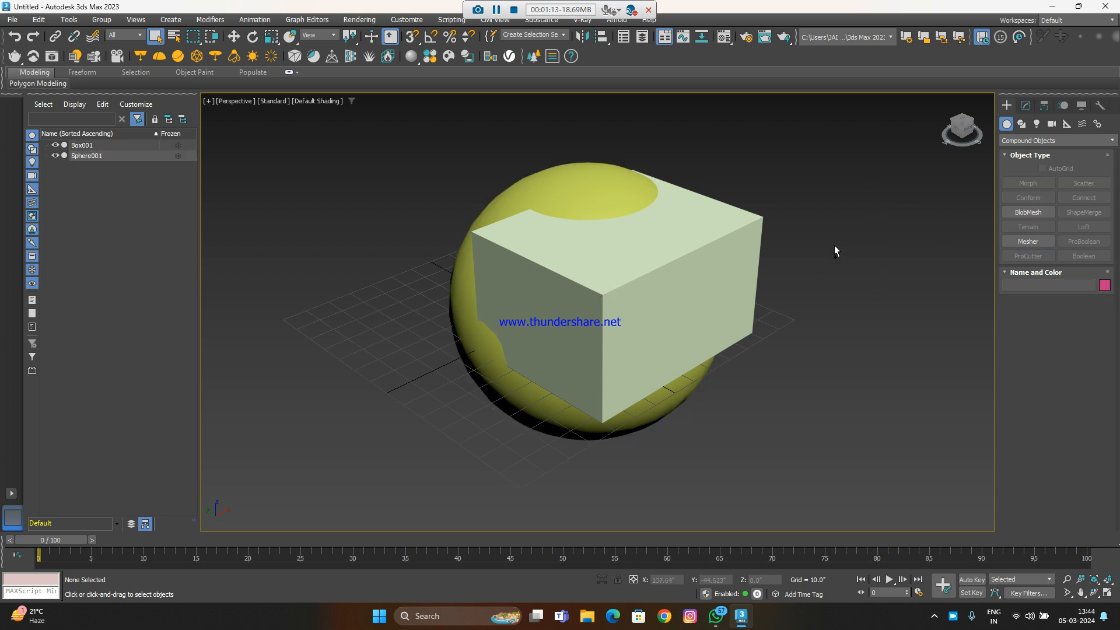
pyautogui.hotkey('ctrl', 'z')
pyautogui.click(609, 207)
pyautogui.press('Delete')
pyautogui.press('z')
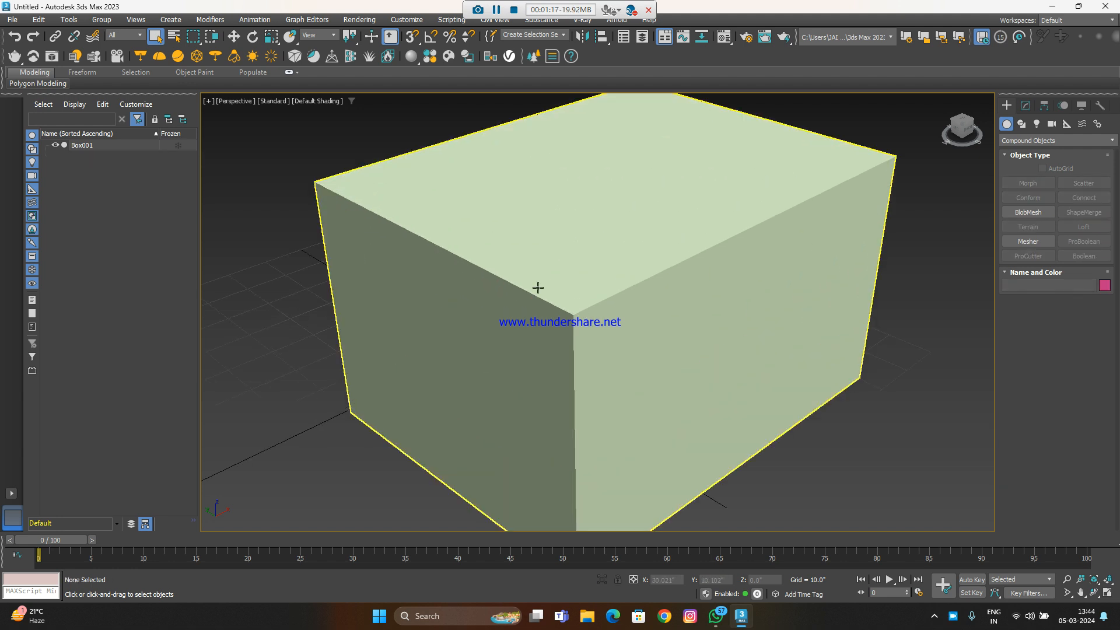
pyautogui.scroll(-5, 538, 287)
pyautogui.scroll(3, 571, 284)
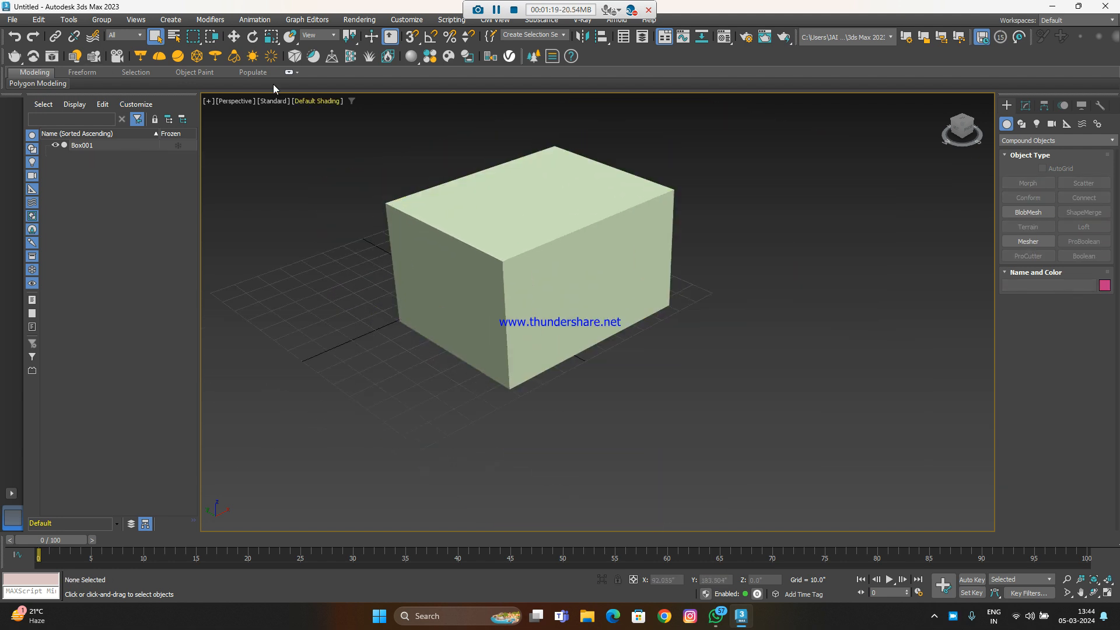
# Create a second box in the Top viewport inside the first box's footprint, about 33 inches long, 40 inches wide and 81 inches high
pyautogui.click(1036, 140)
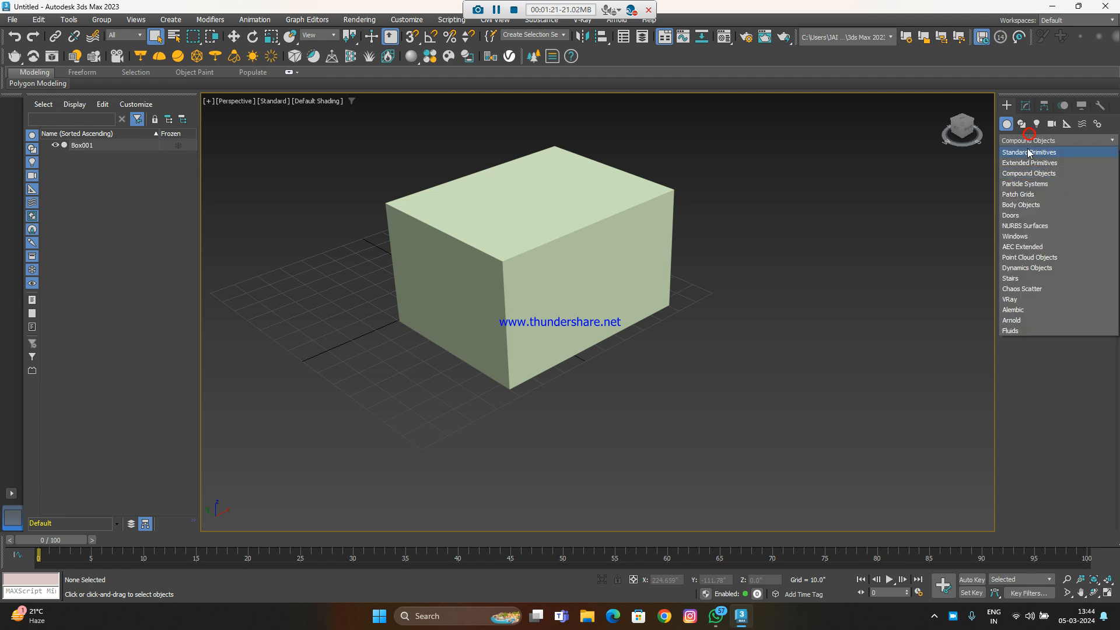
pyautogui.click(1031, 151)
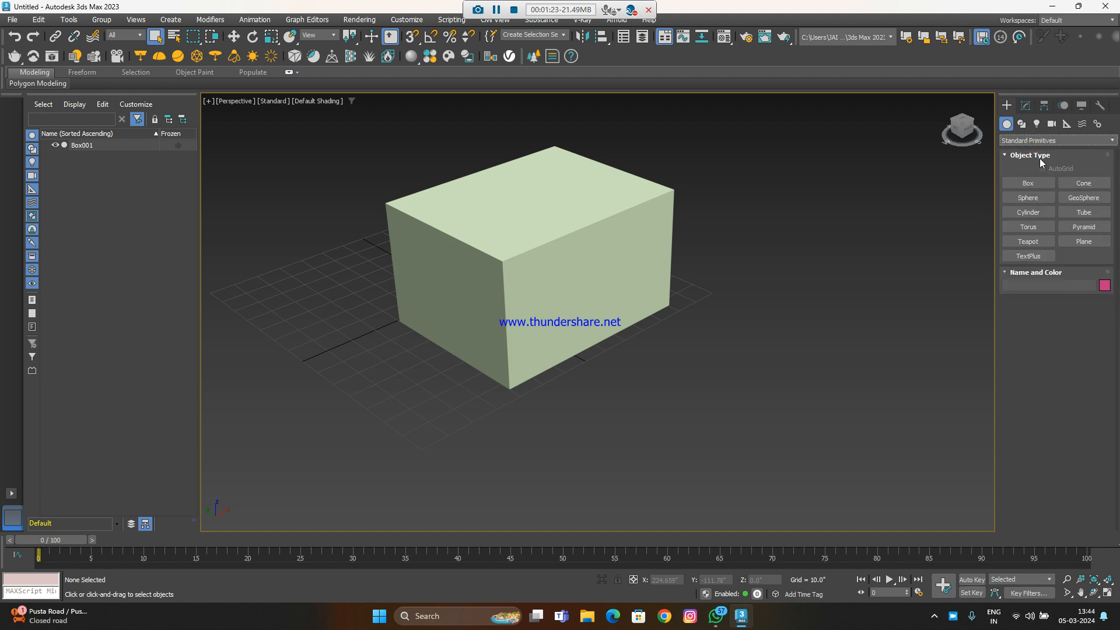
pyautogui.click(1044, 183)
pyautogui.moveTo(624, 245); pyautogui.dragTo(593, 287)
pyautogui.rightClick(594, 284)
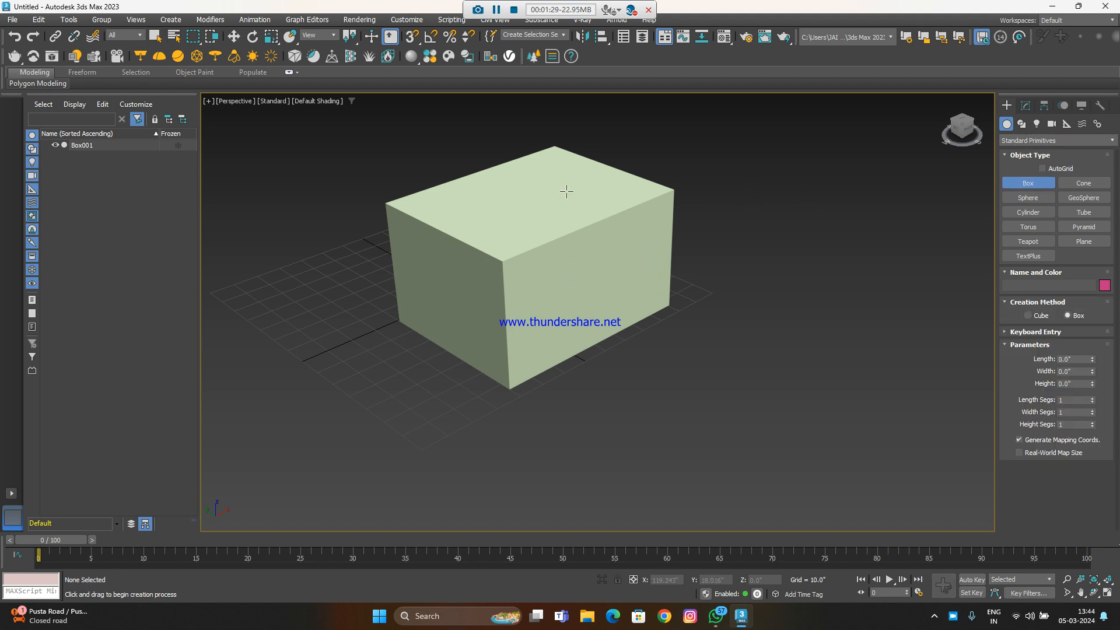
pyautogui.hotkey('alt', 'w')
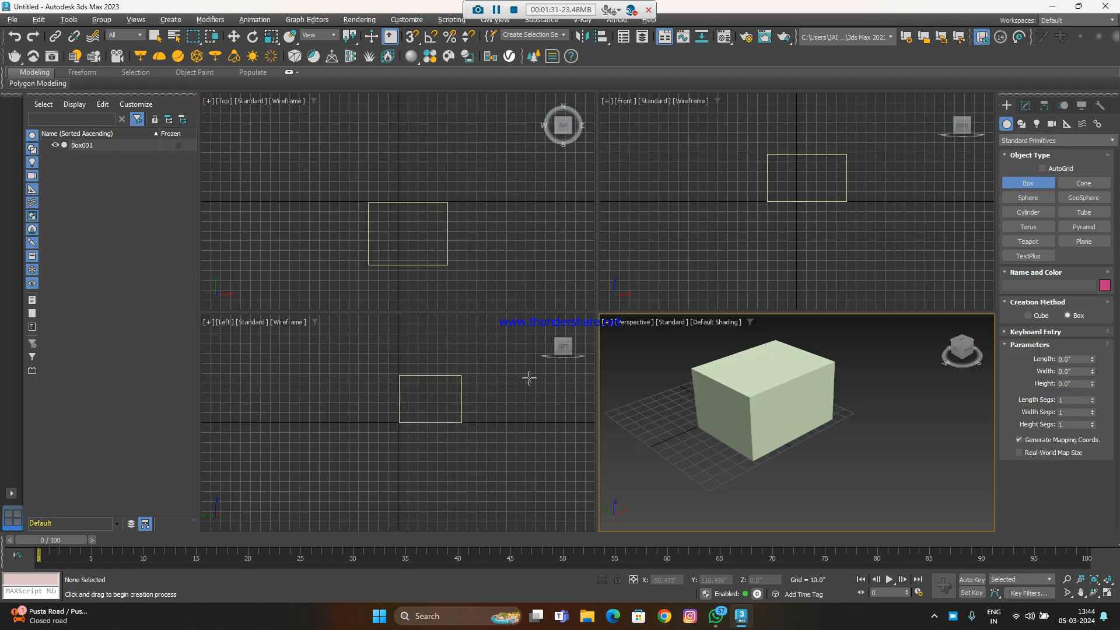
pyautogui.moveTo(389, 220); pyautogui.dragTo(429, 252)
pyautogui.click(429, 252)
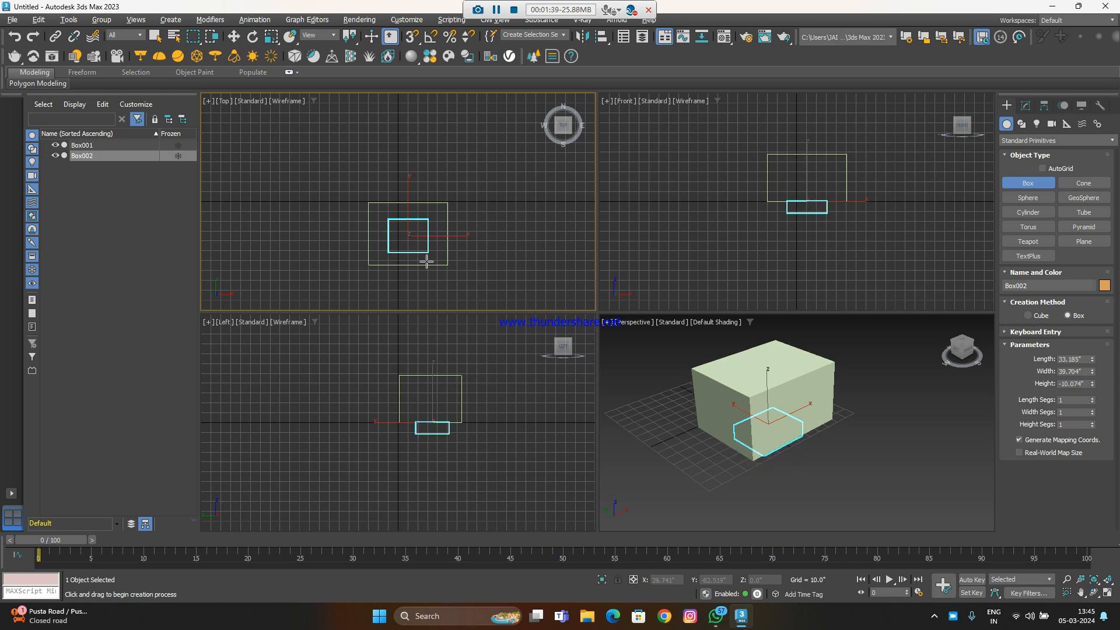
pyautogui.click(414, 172)
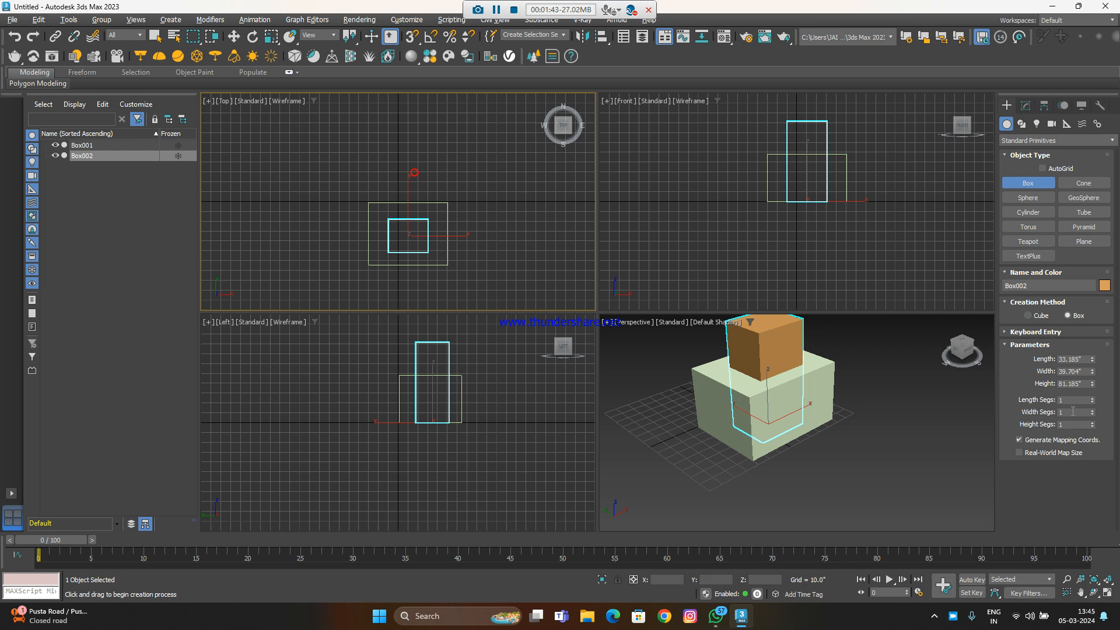
pyautogui.rightClick(830, 391)
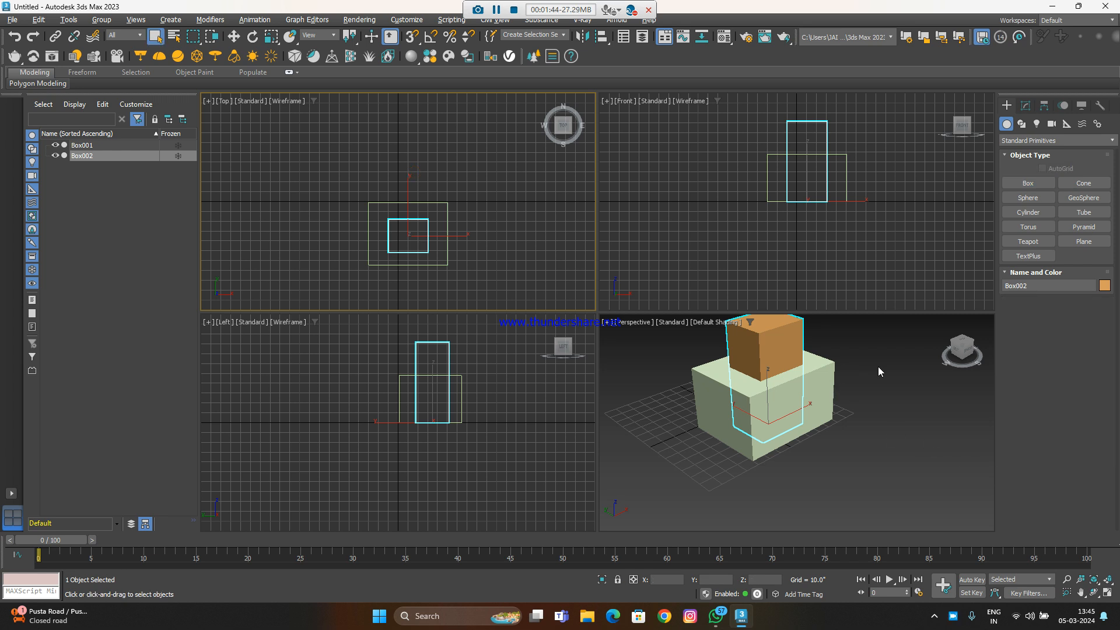
pyautogui.click(889, 397)
pyautogui.hotkey('alt', 'w')
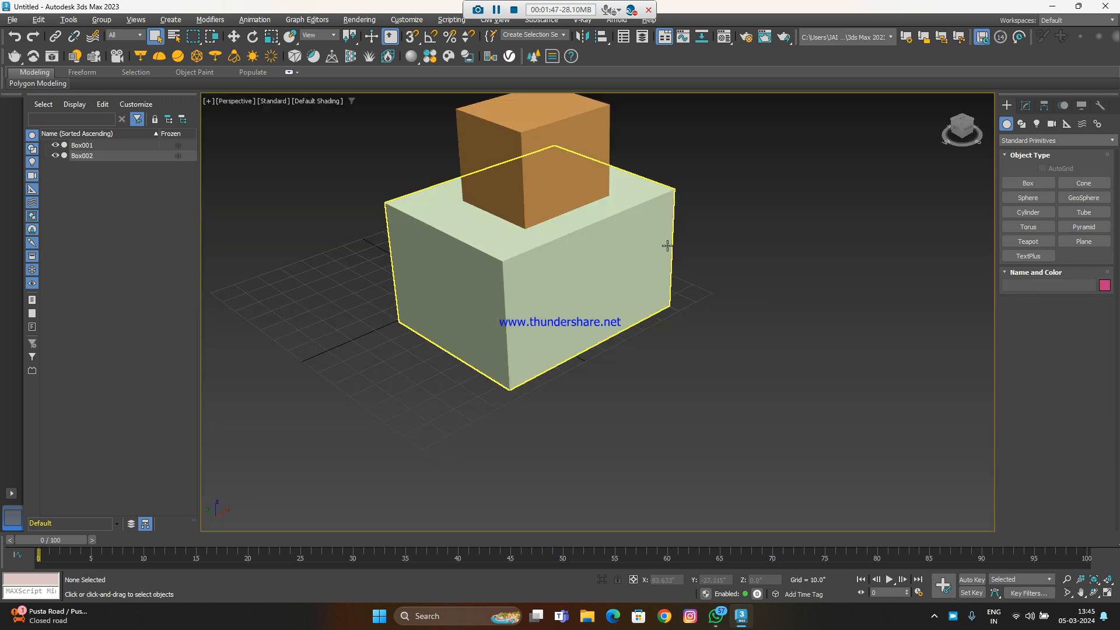
pyautogui.click(1050, 140)
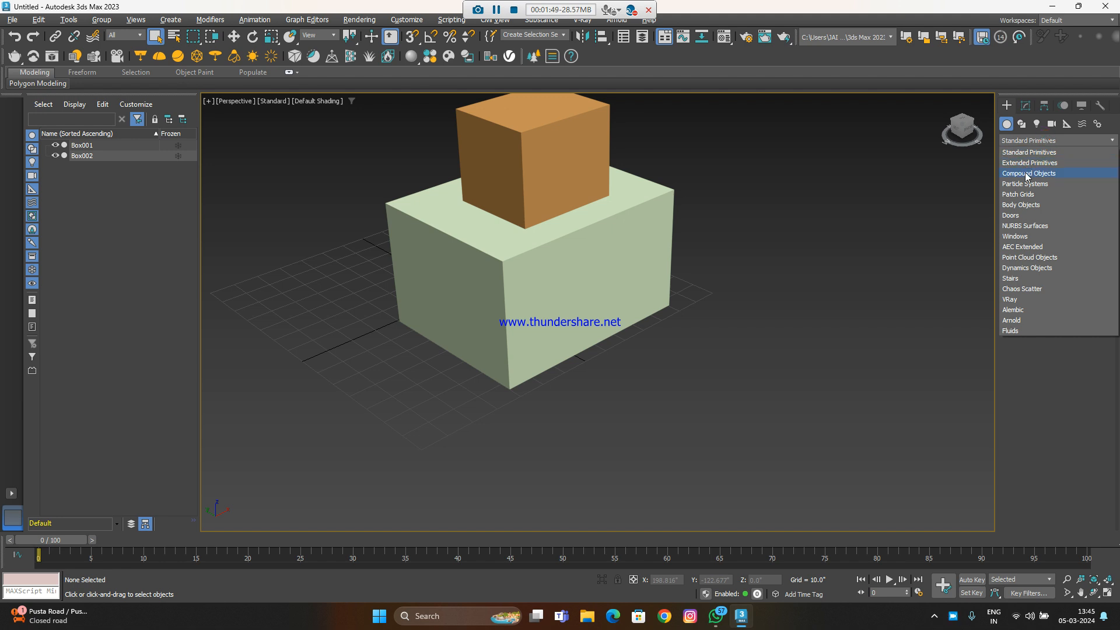
pyautogui.click(794, 229)
pyautogui.click(203, 19)
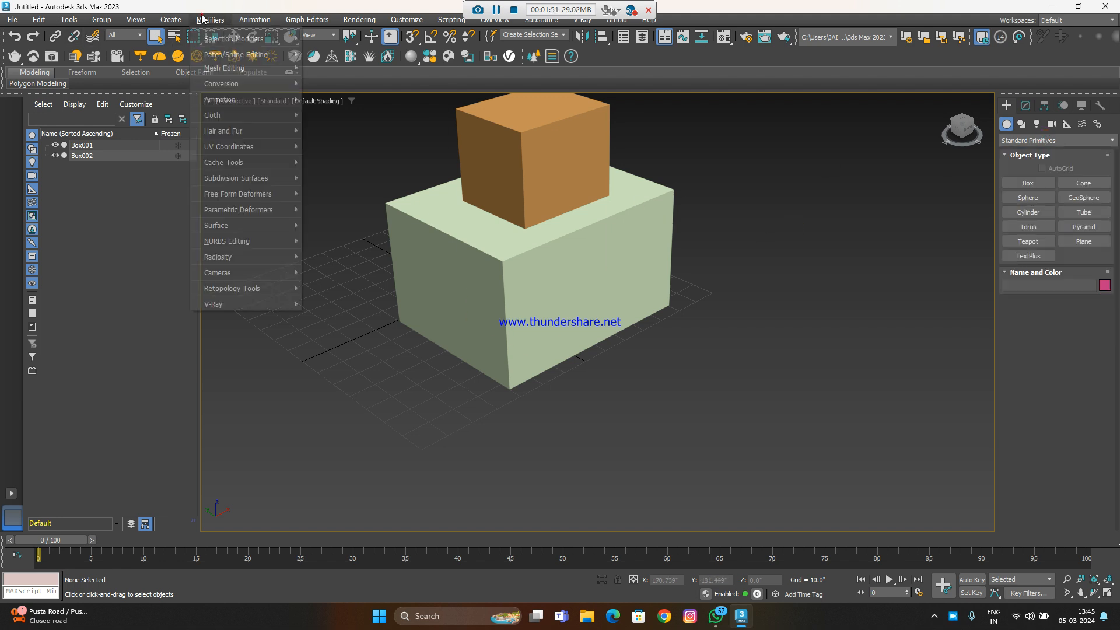
pyautogui.moveTo(222, 68)
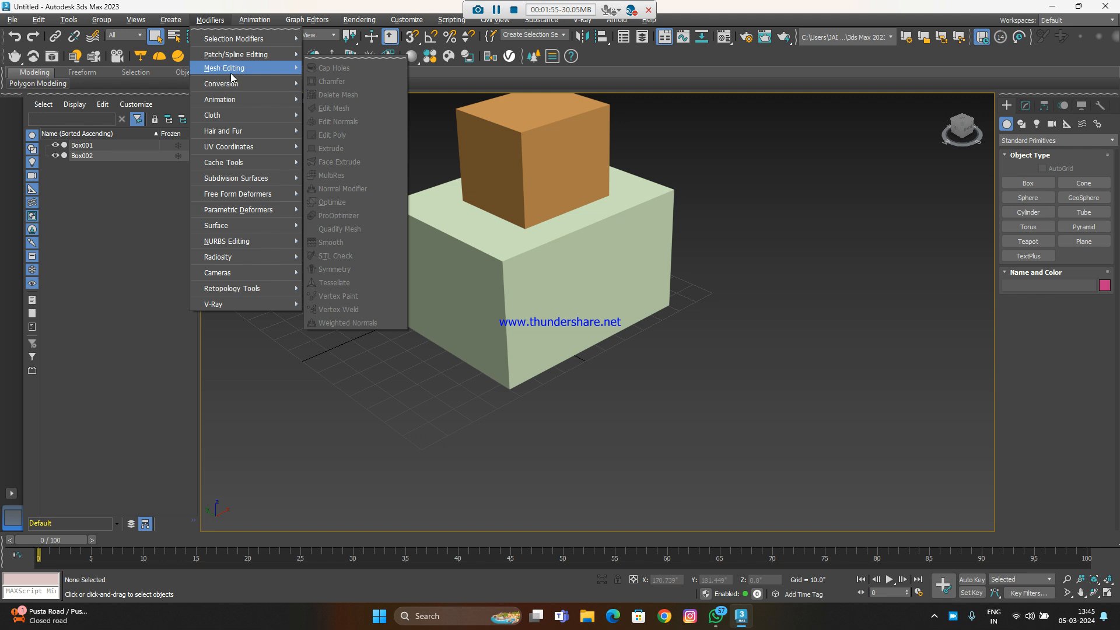
pyautogui.click(952, 208)
# Switch the geometry category to Compound Objects, try selecting the two boxes singly and together, and clear the selection
pyautogui.click(1050, 140)
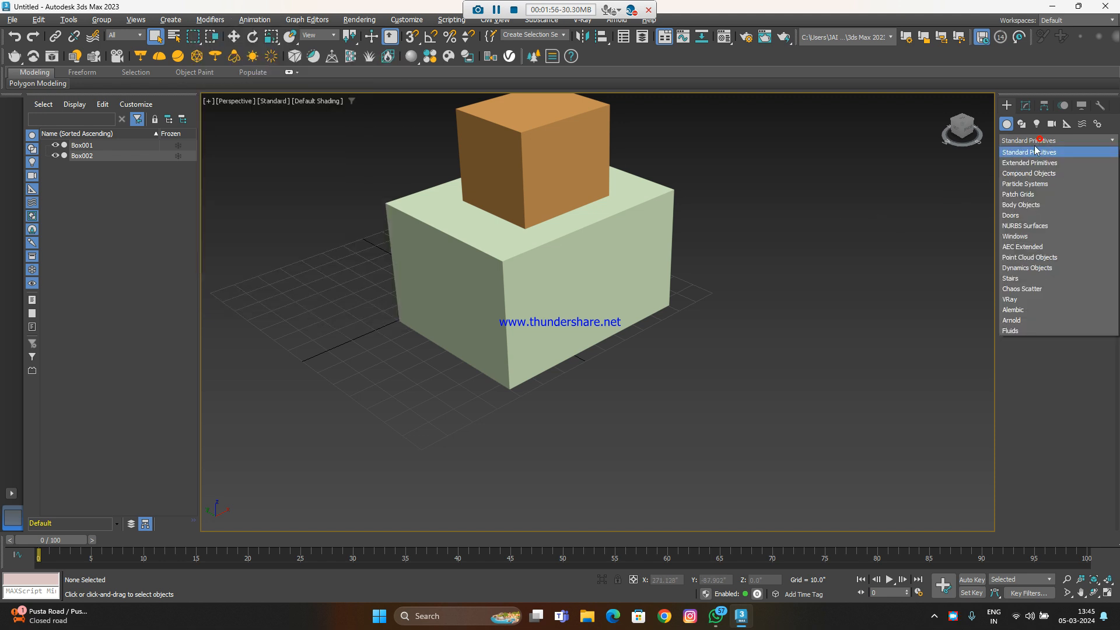
pyautogui.click(1024, 175)
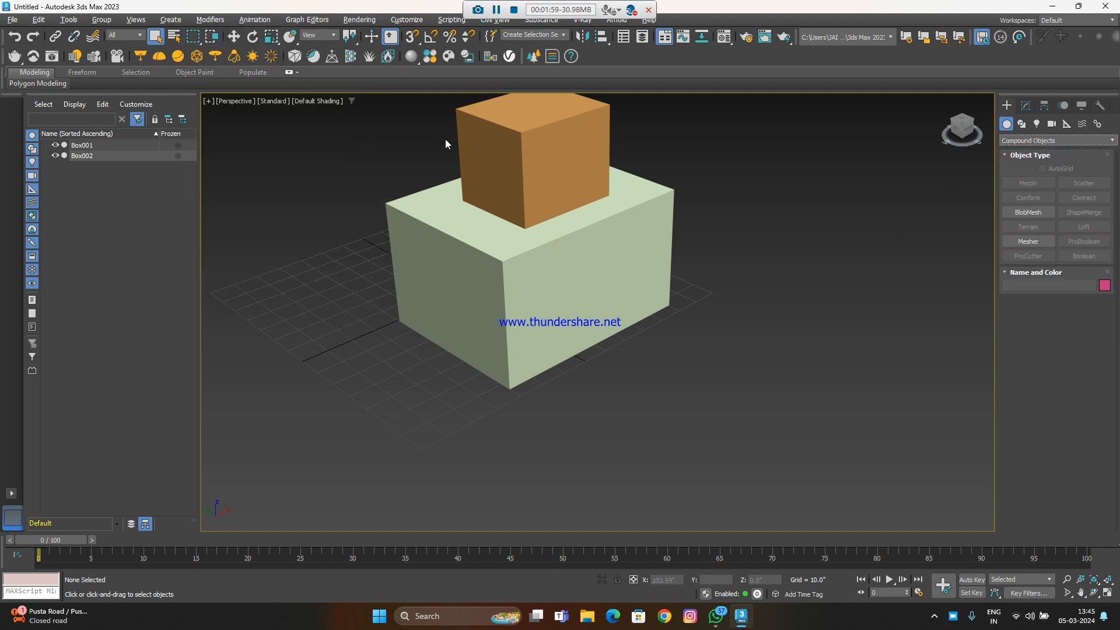
pyautogui.click(588, 163)
pyautogui.click(645, 233)
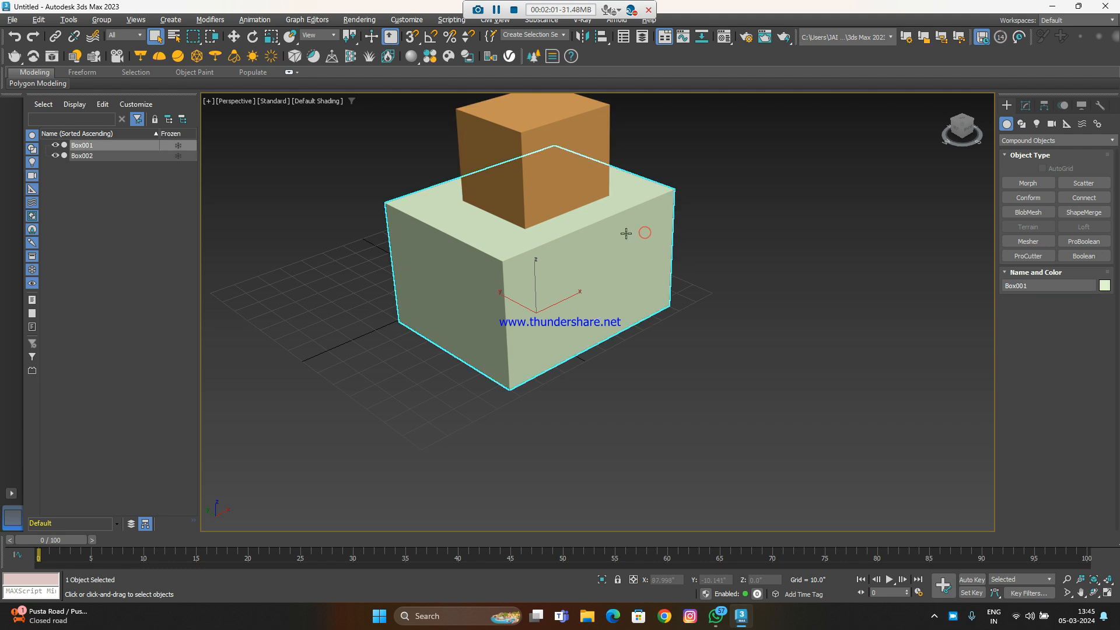
pyautogui.moveTo(764, 165); pyautogui.dragTo(483, 334)
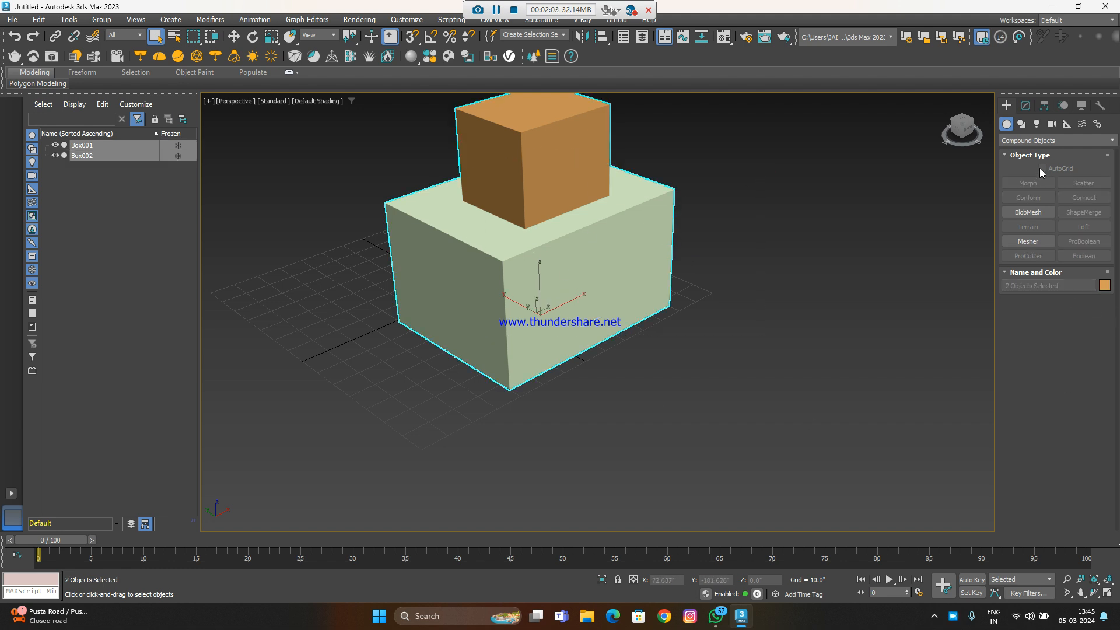
pyautogui.click(580, 449)
pyautogui.scroll(-8, 580, 449)
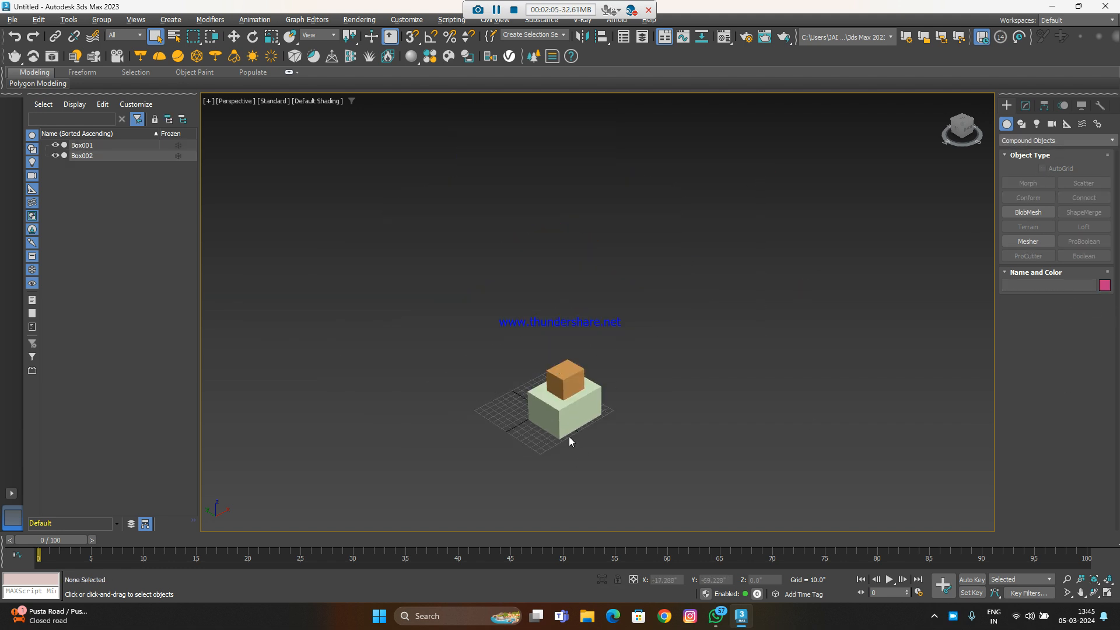
pyautogui.scroll(5, 568, 440)
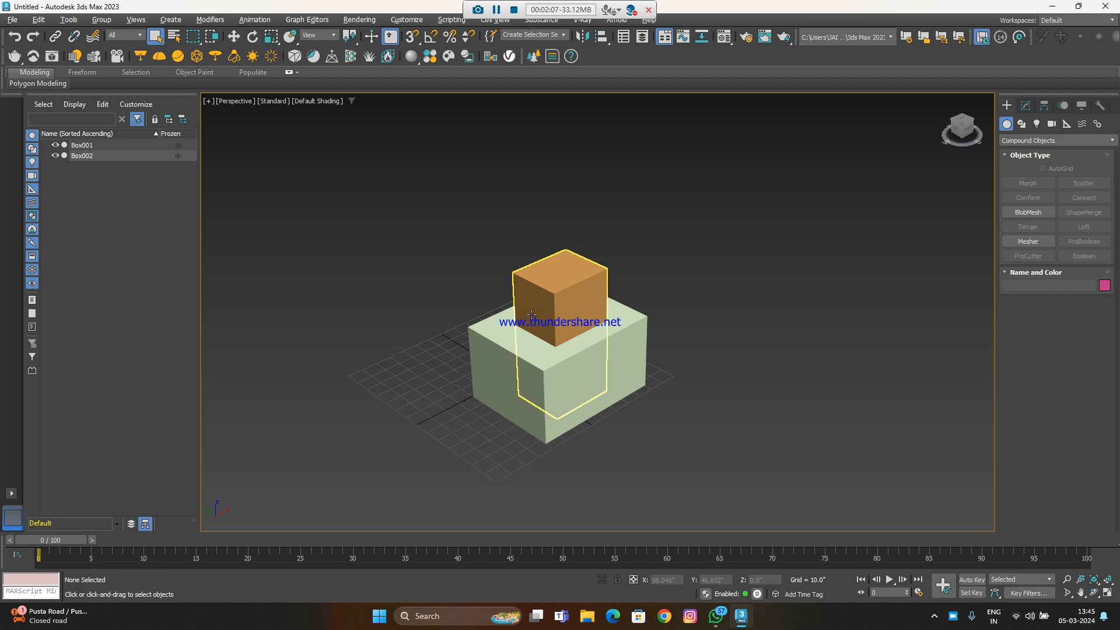
# Start a Boolean on the smaller orange box and try the Intersect operation on its operand
pyautogui.click(578, 304)
pyautogui.click(1083, 256)
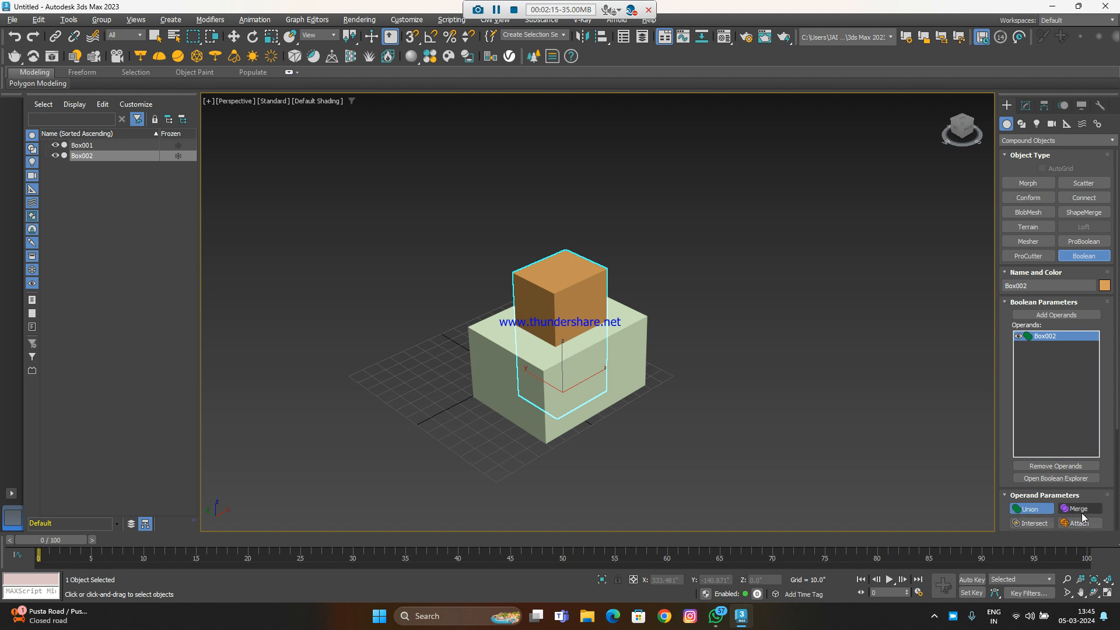
pyautogui.click(1048, 523)
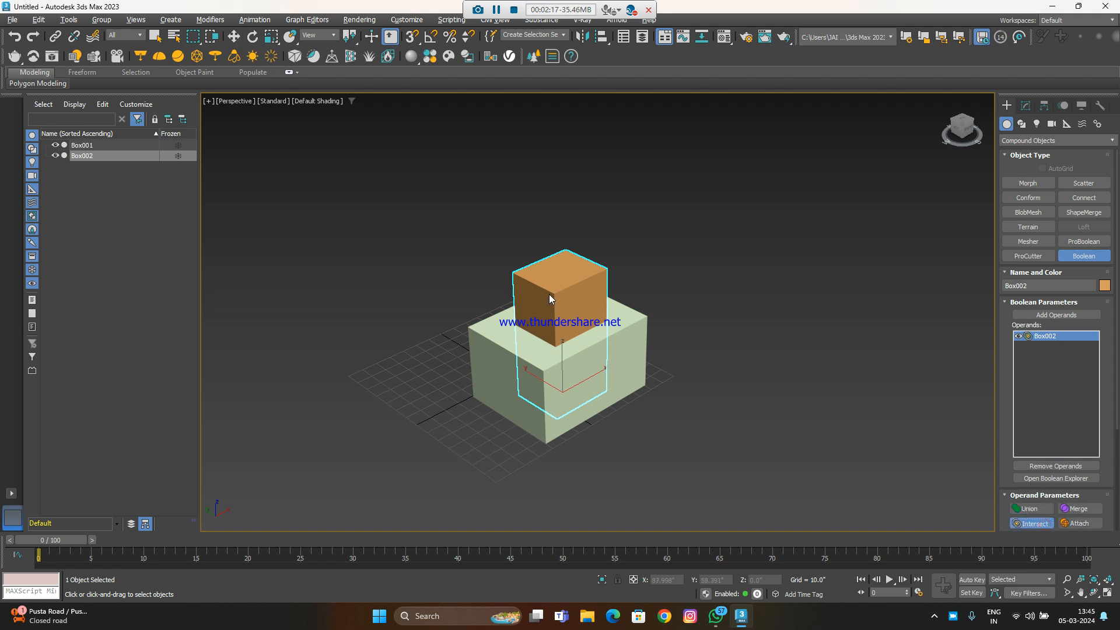
pyautogui.scroll(8, 629, 334)
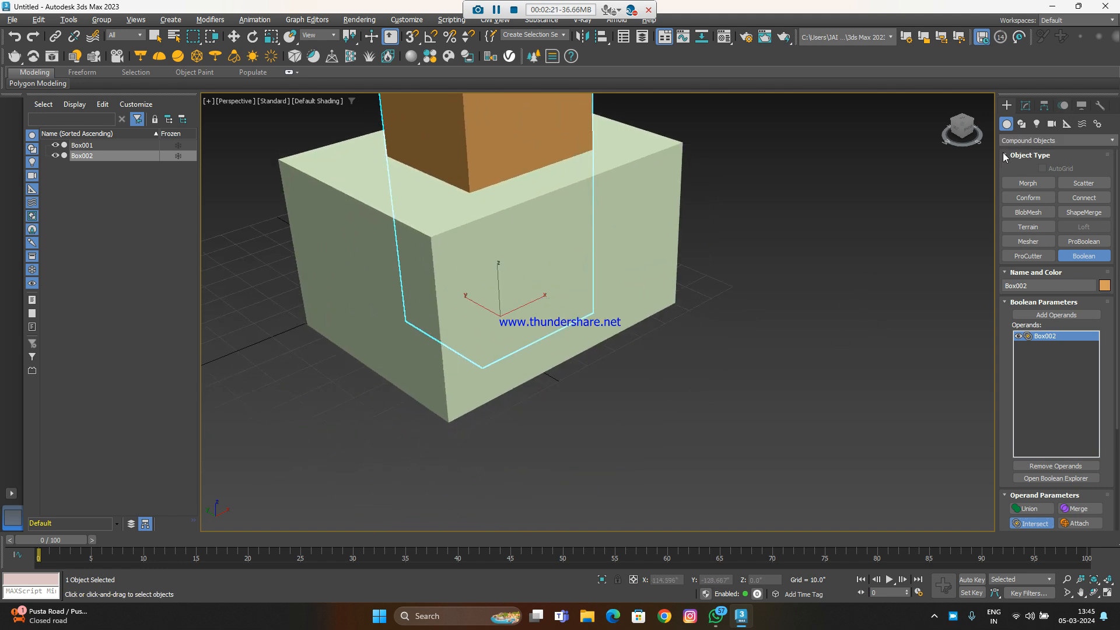
pyautogui.scroll(-3, 1068, 473)
pyautogui.scroll(-1, 1068, 473)
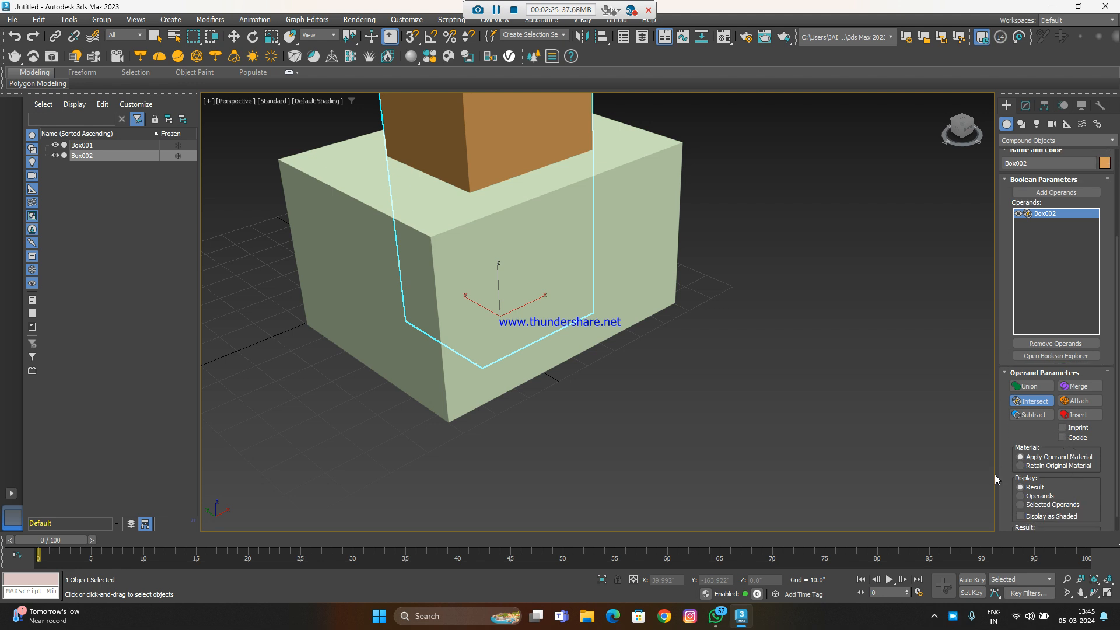
# Try the Subtract operation on the orange box's operand, dismiss the chat notification and exit the Boolean command
pyautogui.click(1032, 415)
pyautogui.moveTo(734, 368); pyautogui.dragTo(736, 450, button='middle')
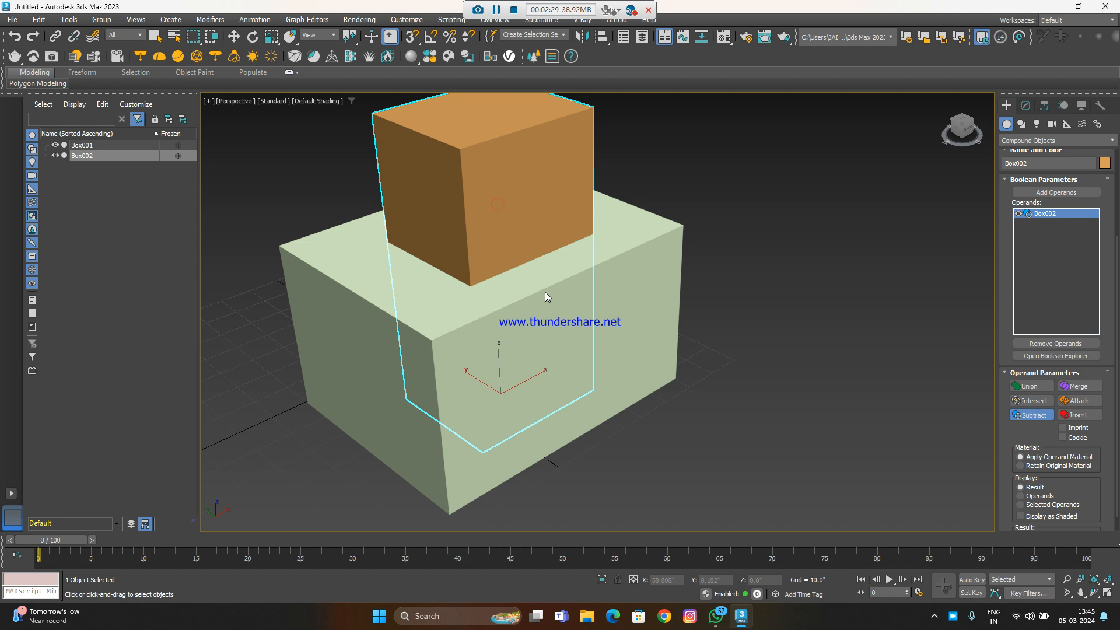
pyautogui.rightClick(780, 418)
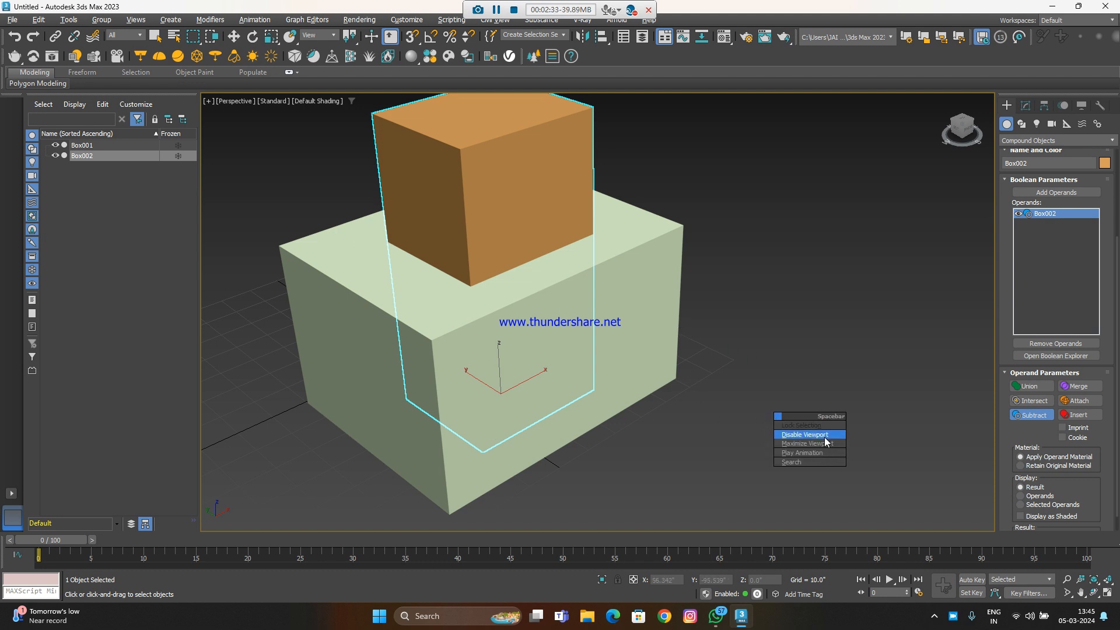
pyautogui.click(852, 451)
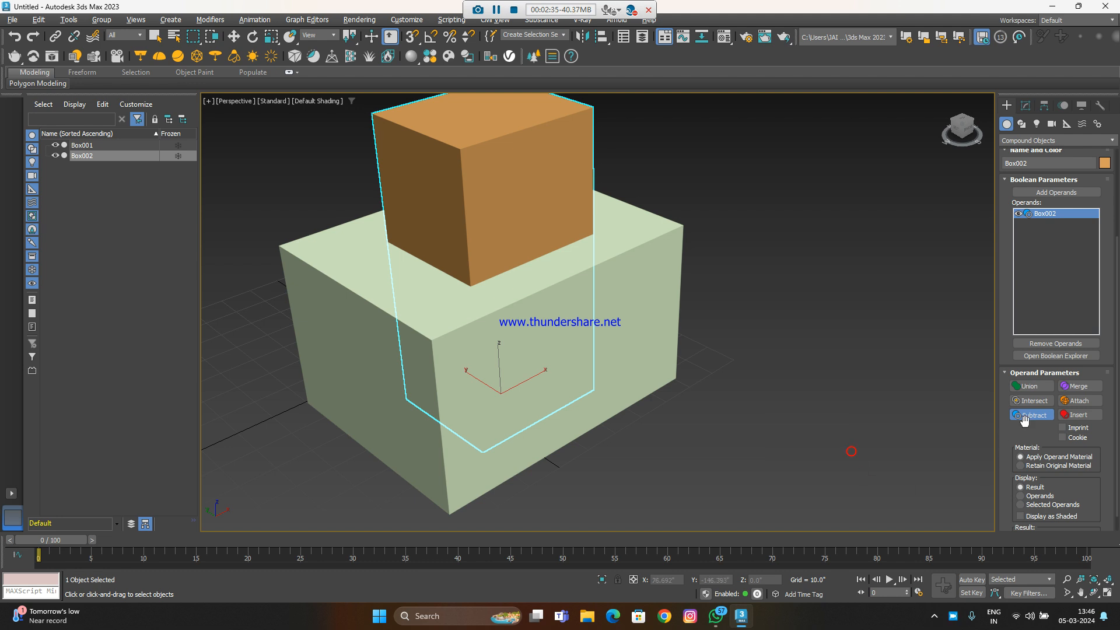
pyautogui.click(1056, 455)
pyautogui.scroll(-1, 1028, 523)
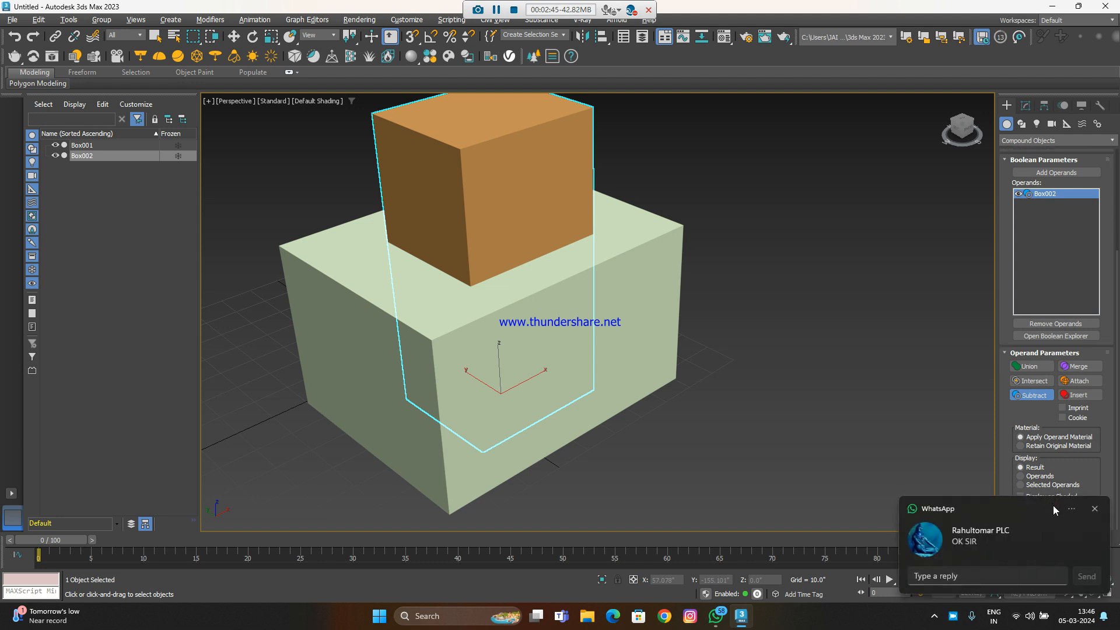
pyautogui.click(1096, 509)
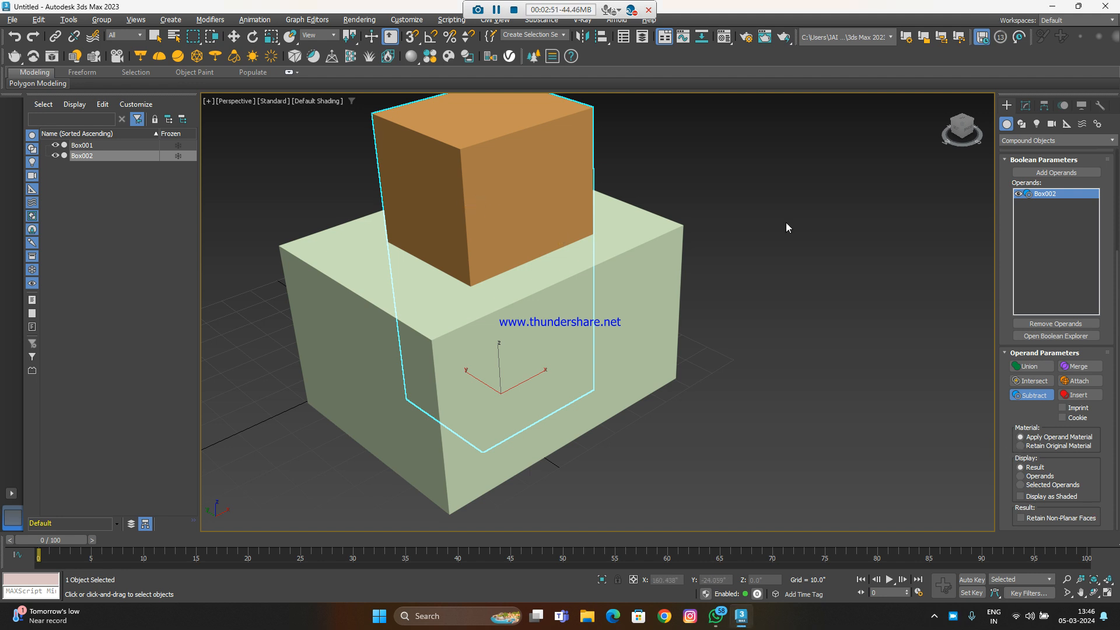
pyautogui.rightClick(741, 212)
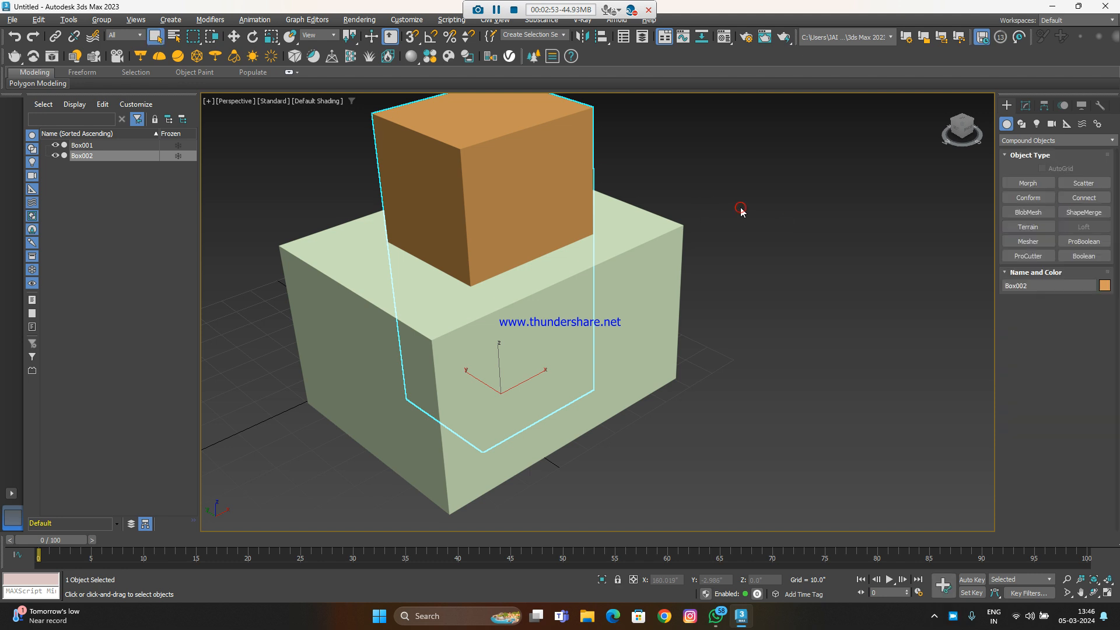
# Try ProBoolean on the orange box with Subtraction and the display set to Operands, and exit the command
pyautogui.click(1084, 241)
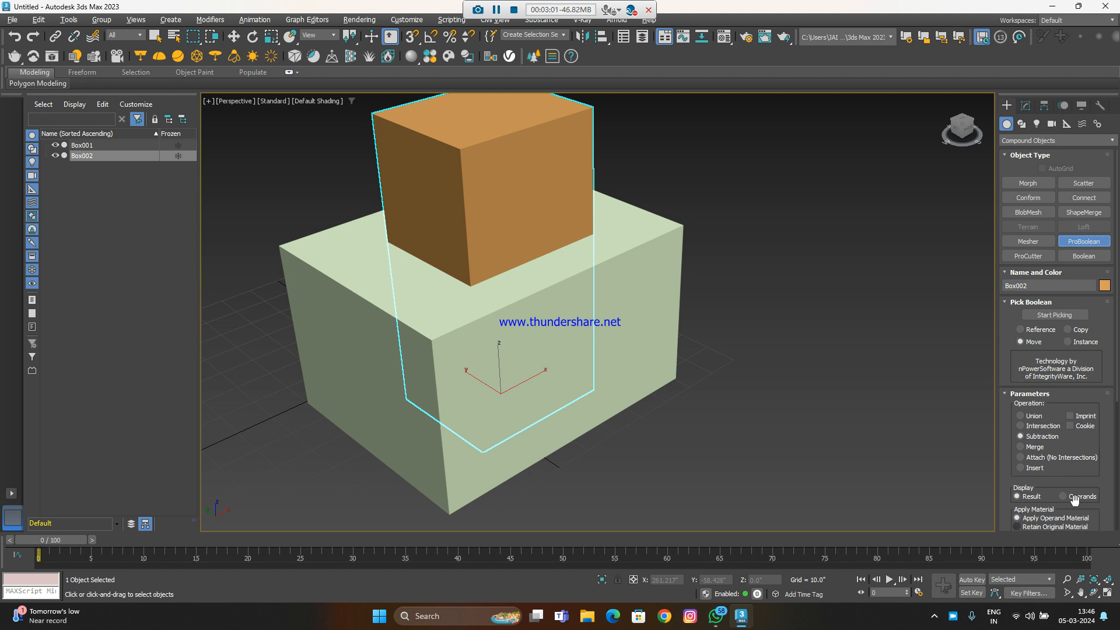
pyautogui.scroll(-2, 1073, 503)
pyautogui.scroll(-2, 1073, 494)
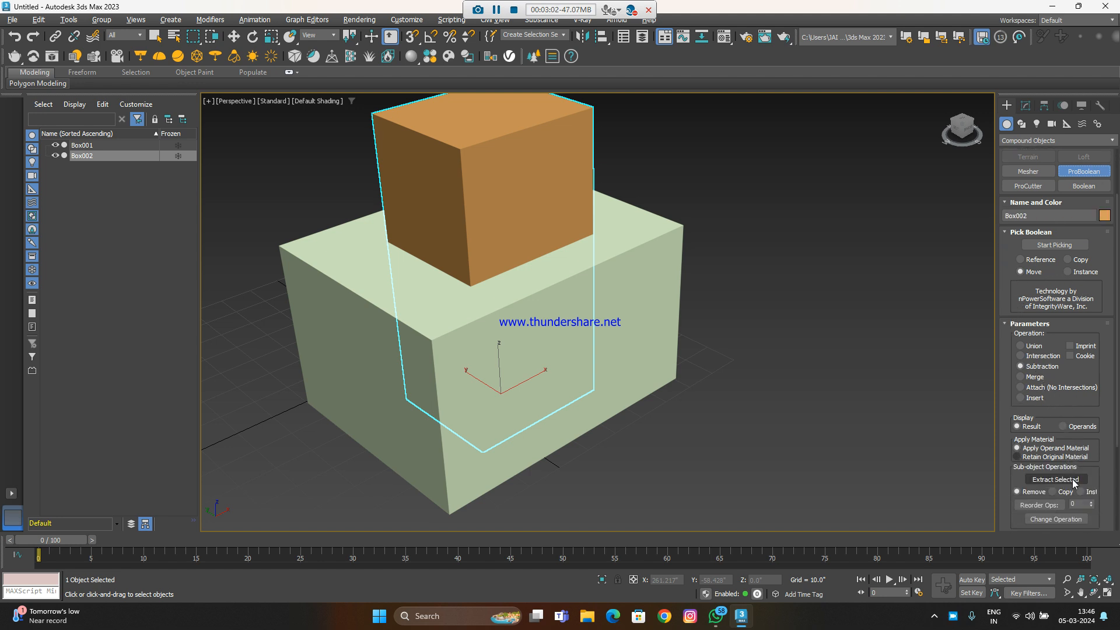
pyautogui.click(1063, 427)
pyautogui.keyDown('alt'); pyautogui.moveTo(533, 208); pyautogui.dragTo(526, 234, button='middle'); pyautogui.keyUp('alt')
pyautogui.moveTo(811, 330); pyautogui.dragTo(789, 322, button='middle')
pyautogui.rightClick(514, 253)
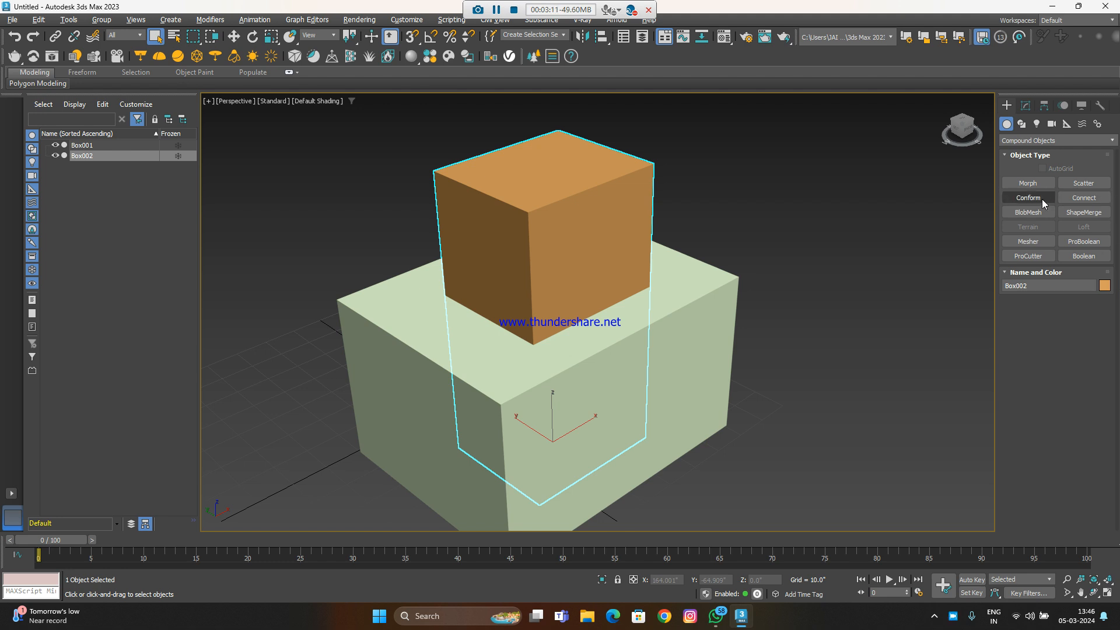
# Restart the Boolean on the orange box and check its operand in the Boolean Explorer
pyautogui.click(1084, 256)
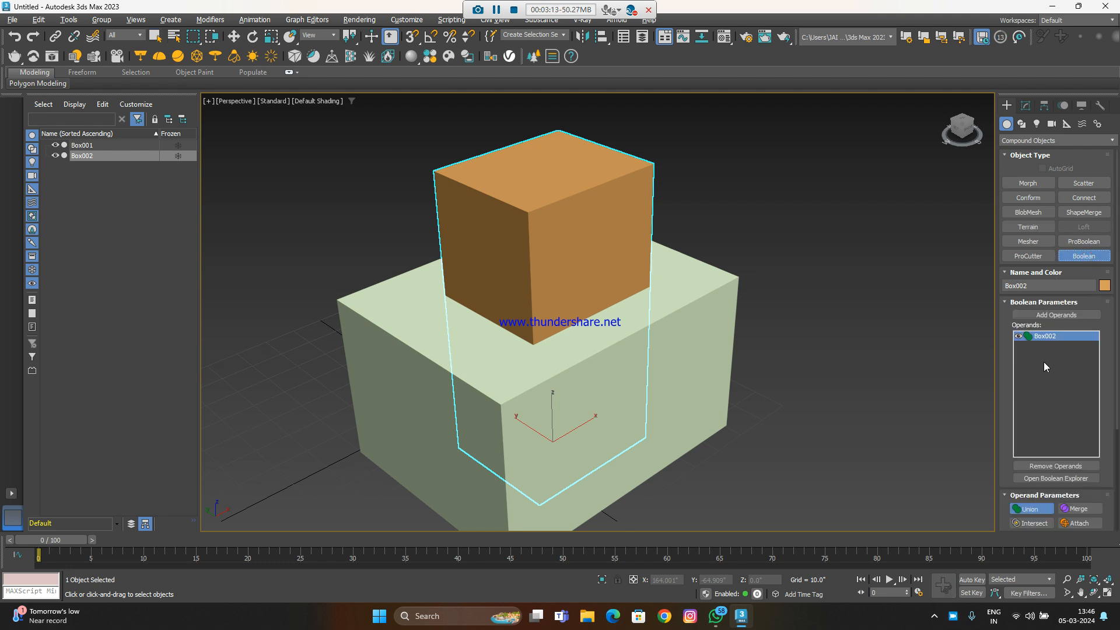
pyautogui.click(1045, 336)
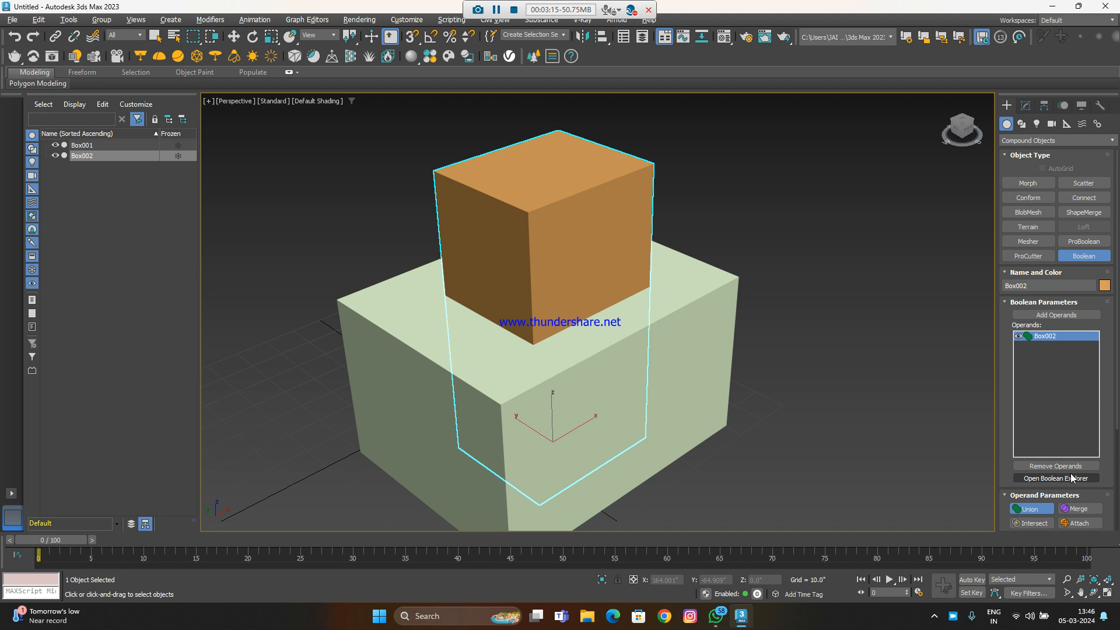
pyautogui.click(1072, 478)
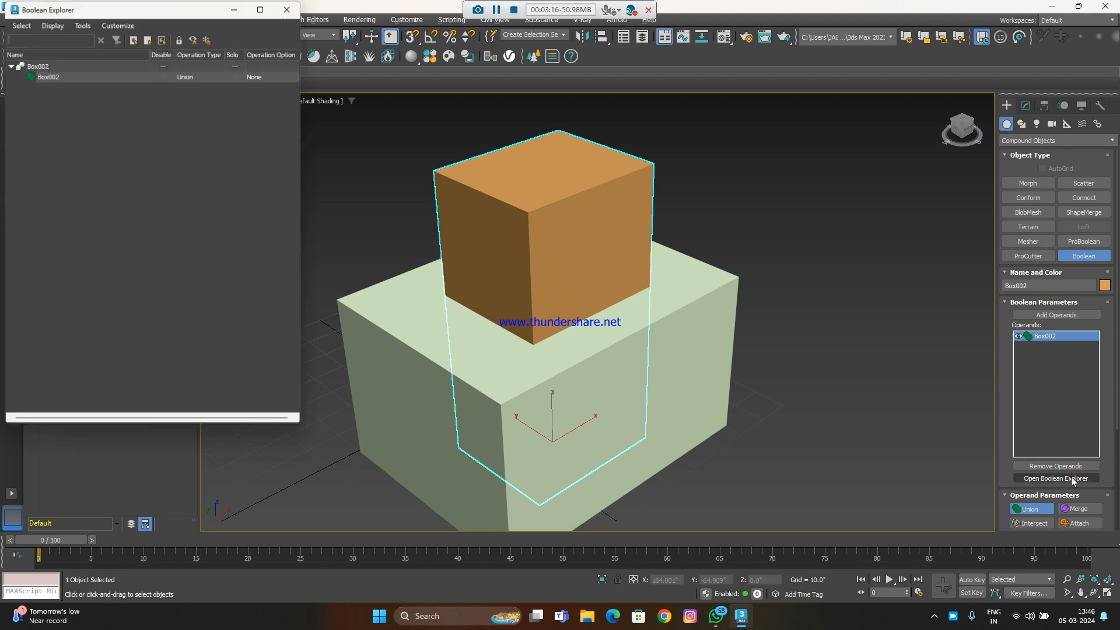
pyautogui.click(88, 77)
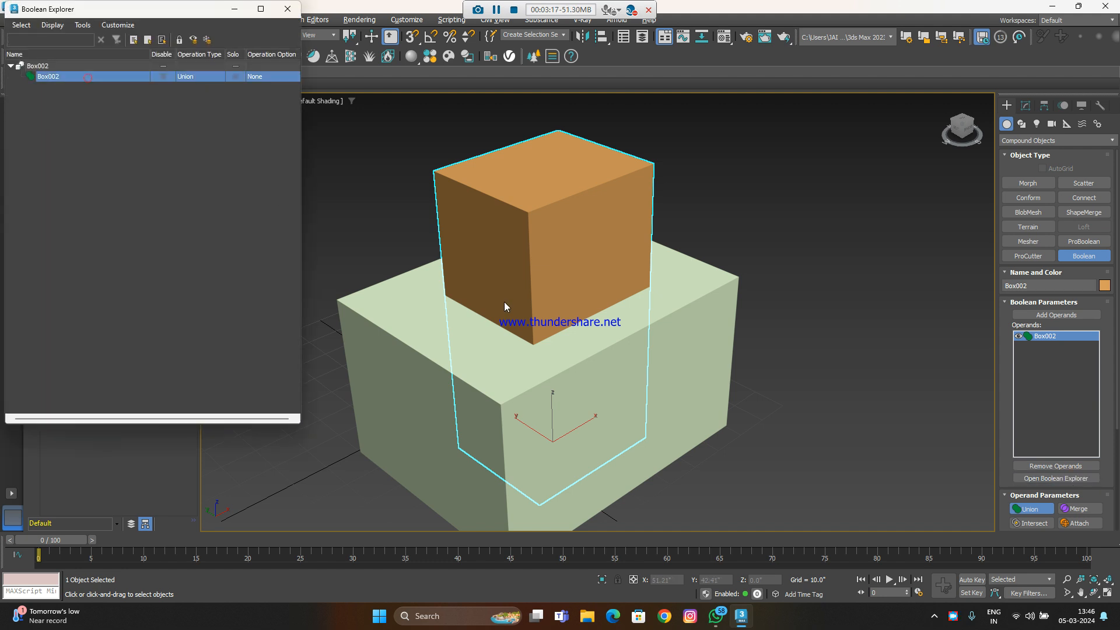
pyautogui.click(157, 122)
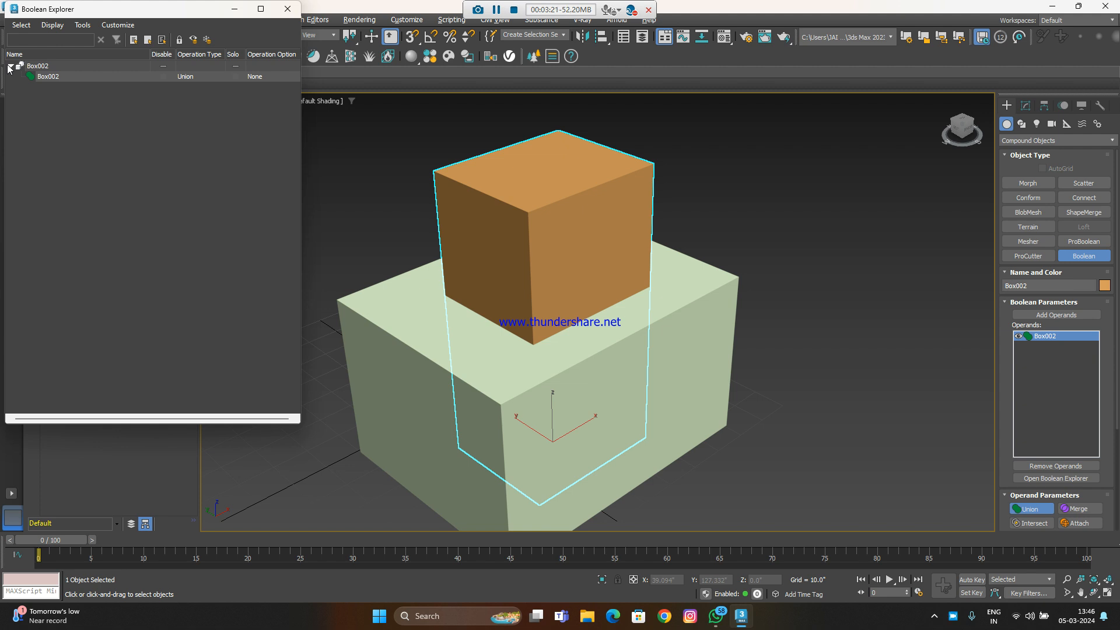
# Change the Box002 operand's Boolean operation to Subtract and try picking the larger green box in the viewport
pyautogui.click(702, 302)
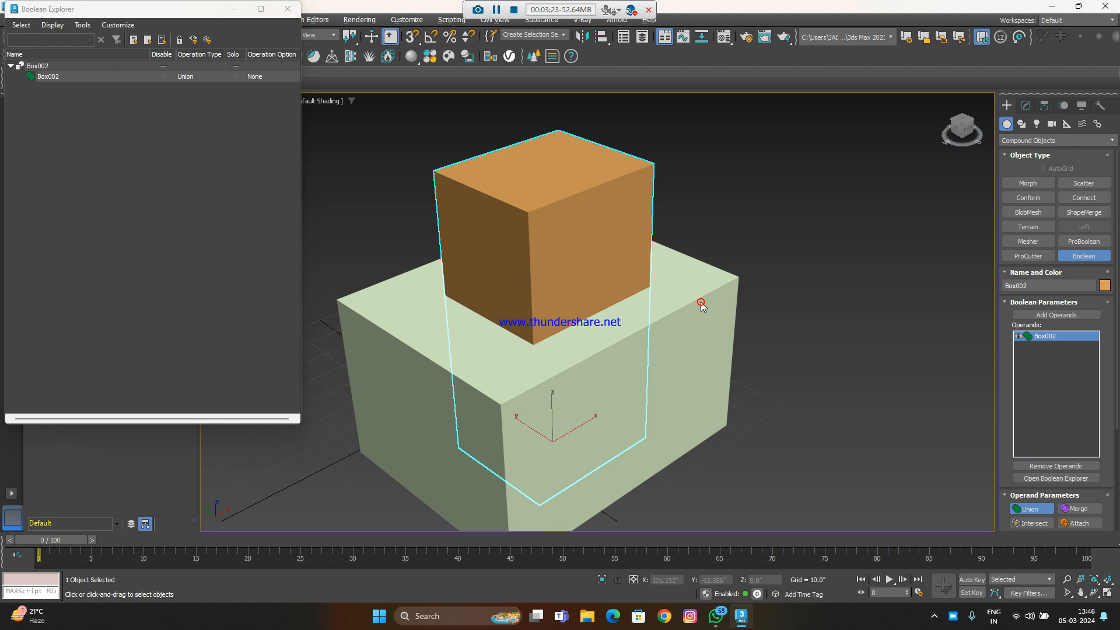
pyautogui.scroll(-2, 1086, 520)
pyautogui.scroll(-2, 1086, 519)
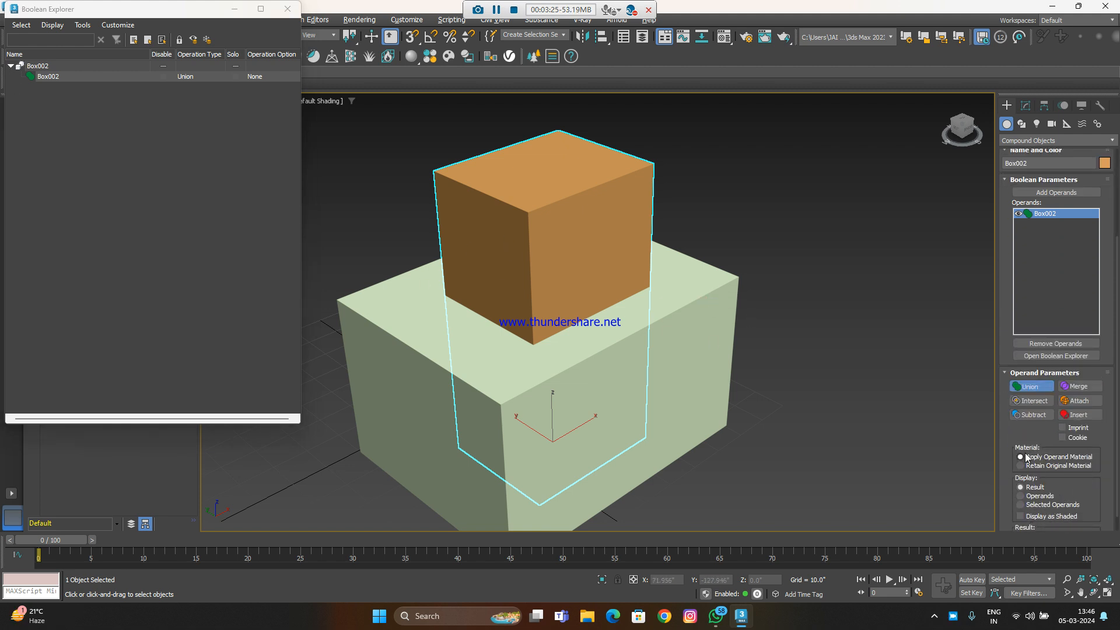
pyautogui.click(1033, 415)
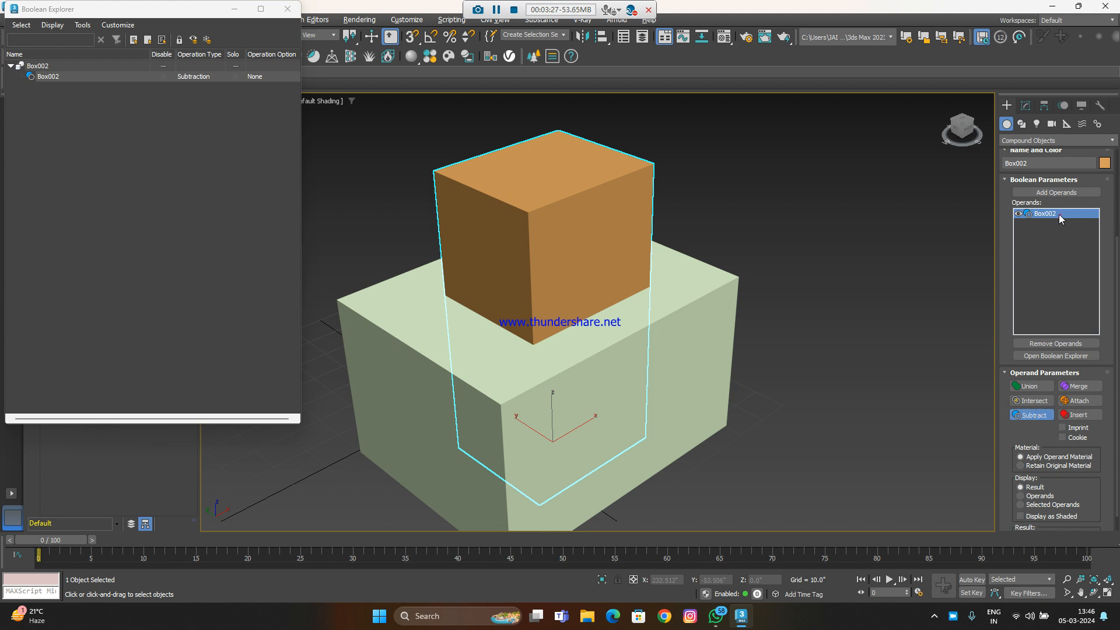
pyautogui.click(632, 351)
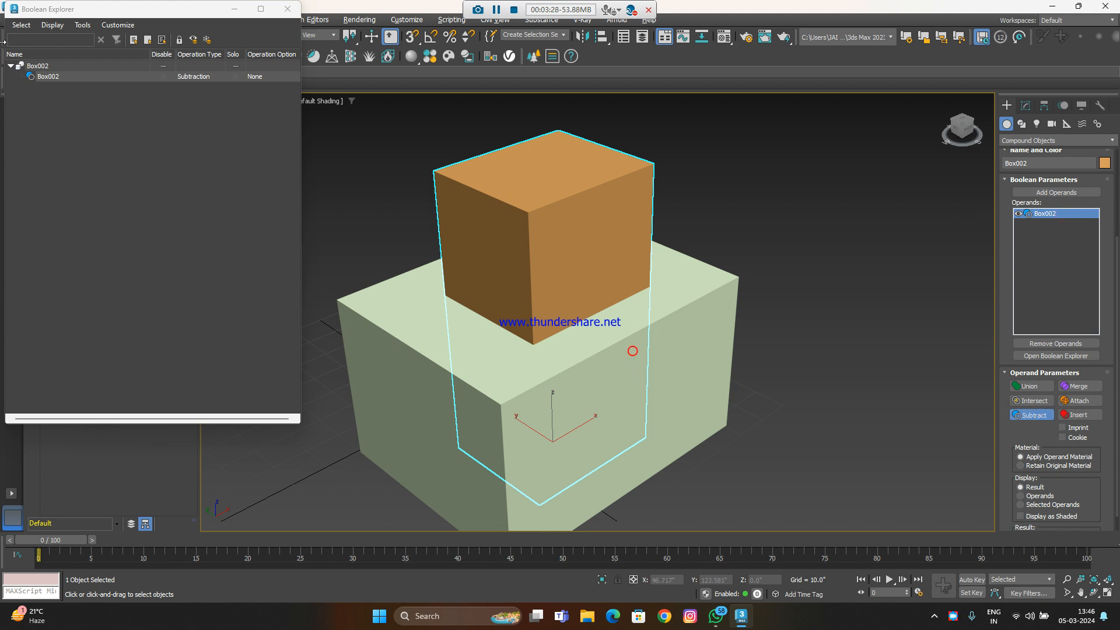
# Choose Subtraction as the operation type for the Box002 operand and its parent entry in the Boolean Explorer
pyautogui.click(103, 67)
pyautogui.click(201, 77)
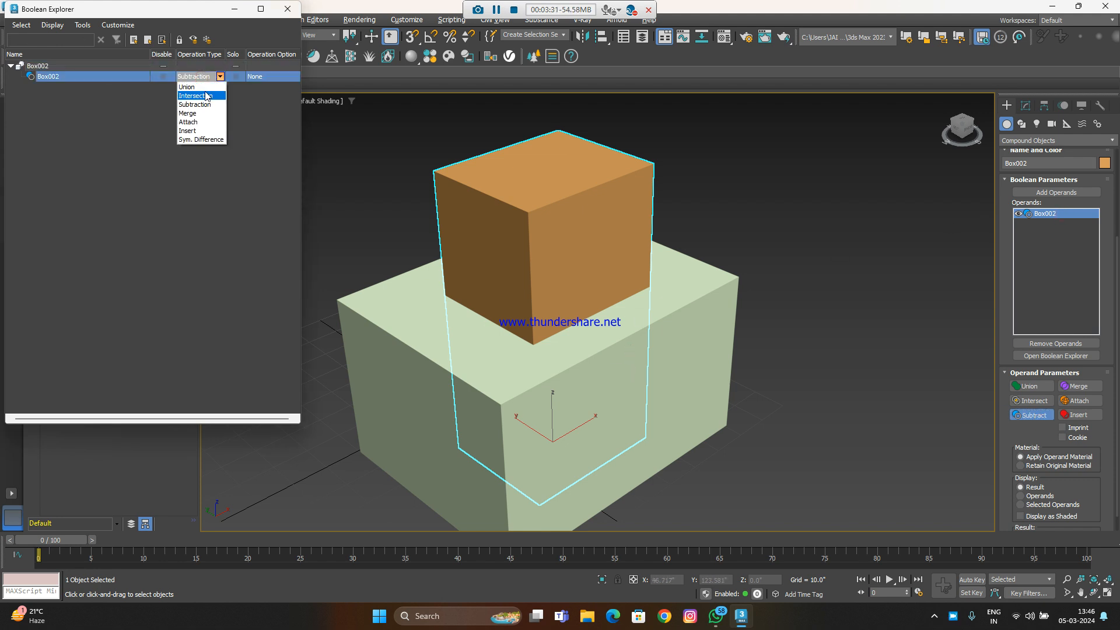
pyautogui.click(203, 105)
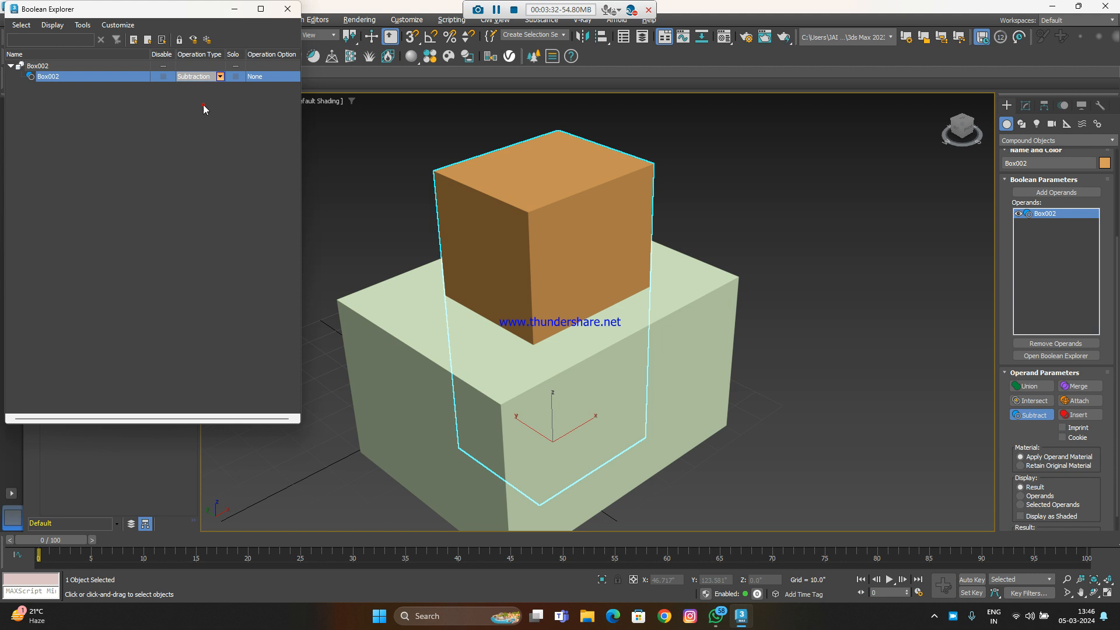
pyautogui.click(11, 66)
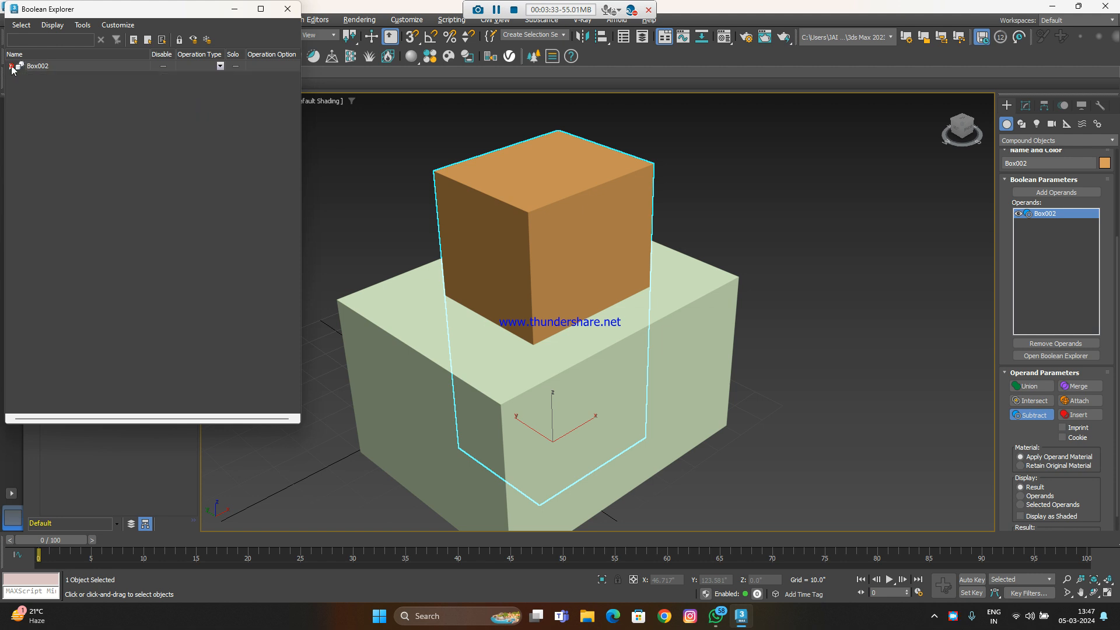
pyautogui.click(219, 66)
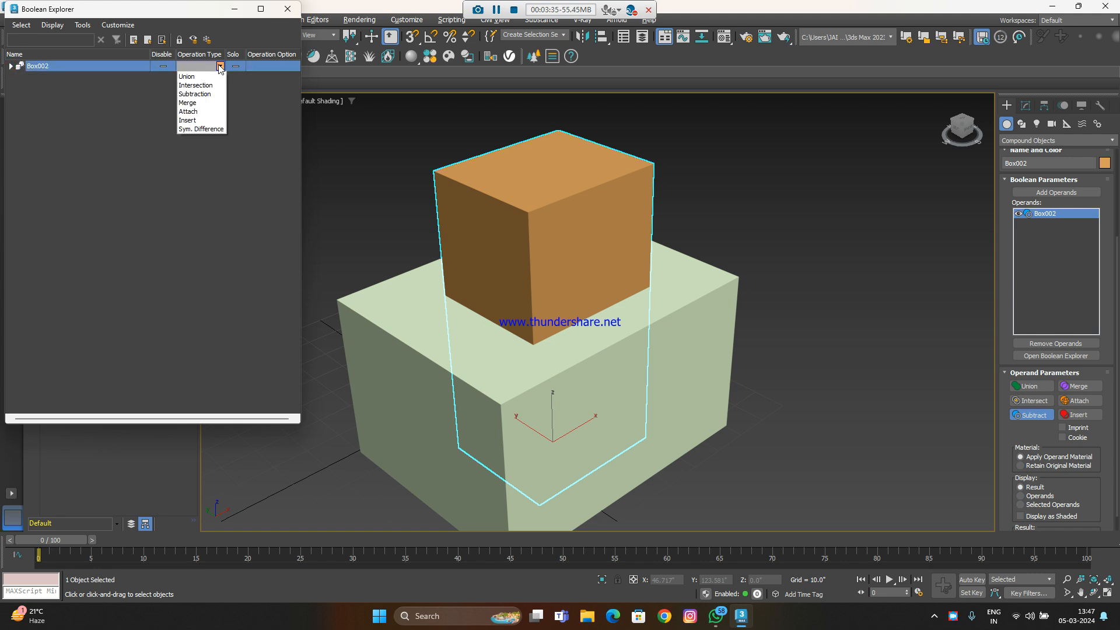
pyautogui.click(203, 95)
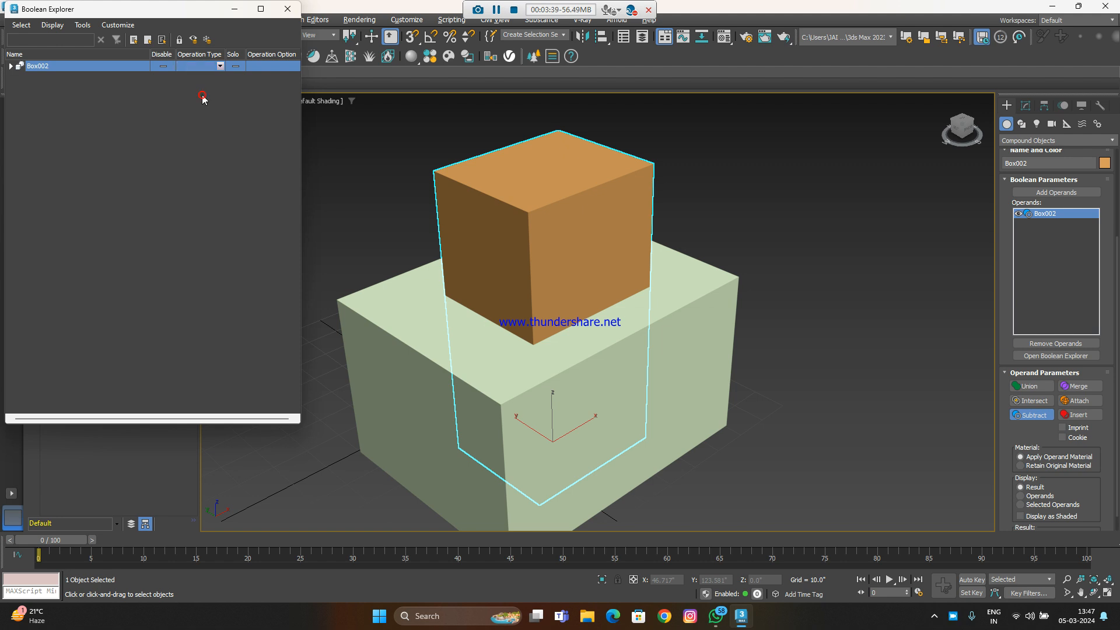
# Select all entries in the Boolean Explorer, try picking in the viewport again, and close the explorer
pyautogui.click(21, 25)
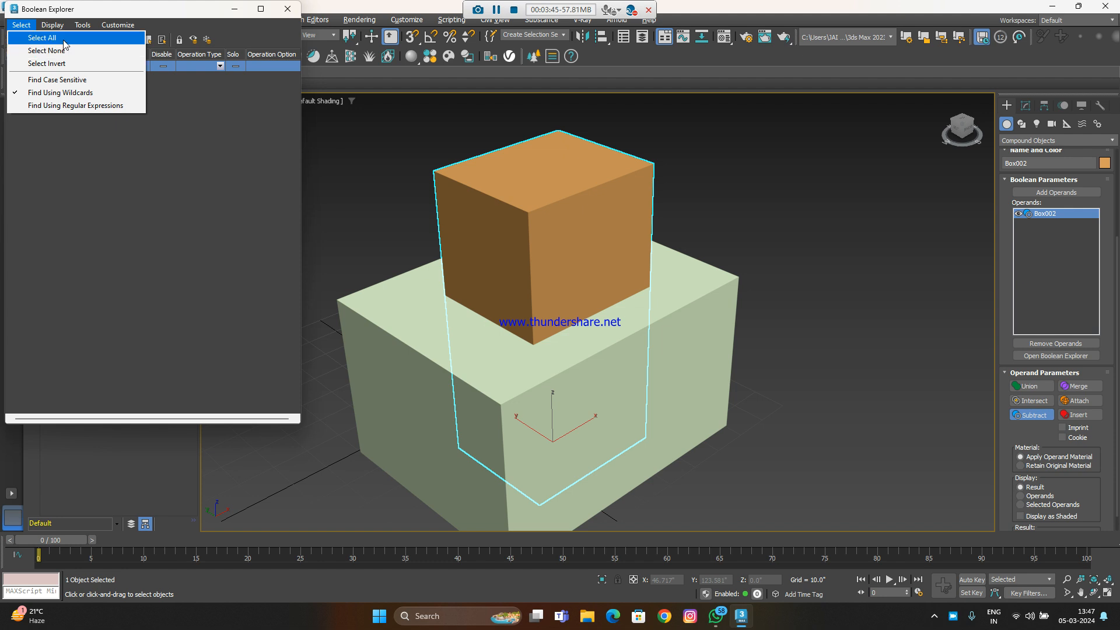
pyautogui.click(59, 39)
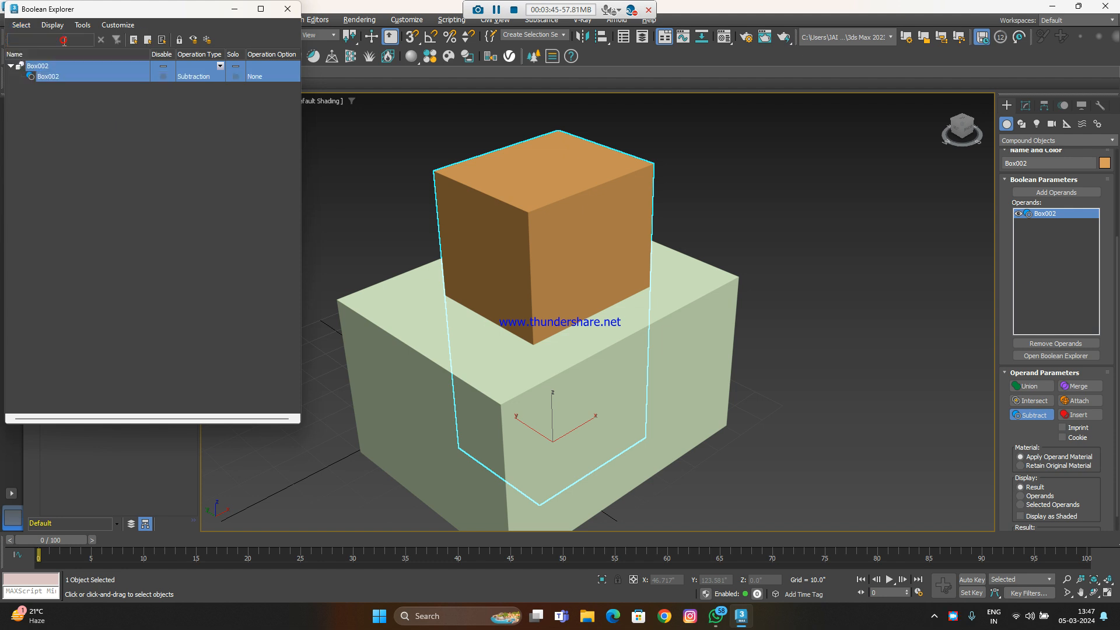
pyautogui.click(477, 371)
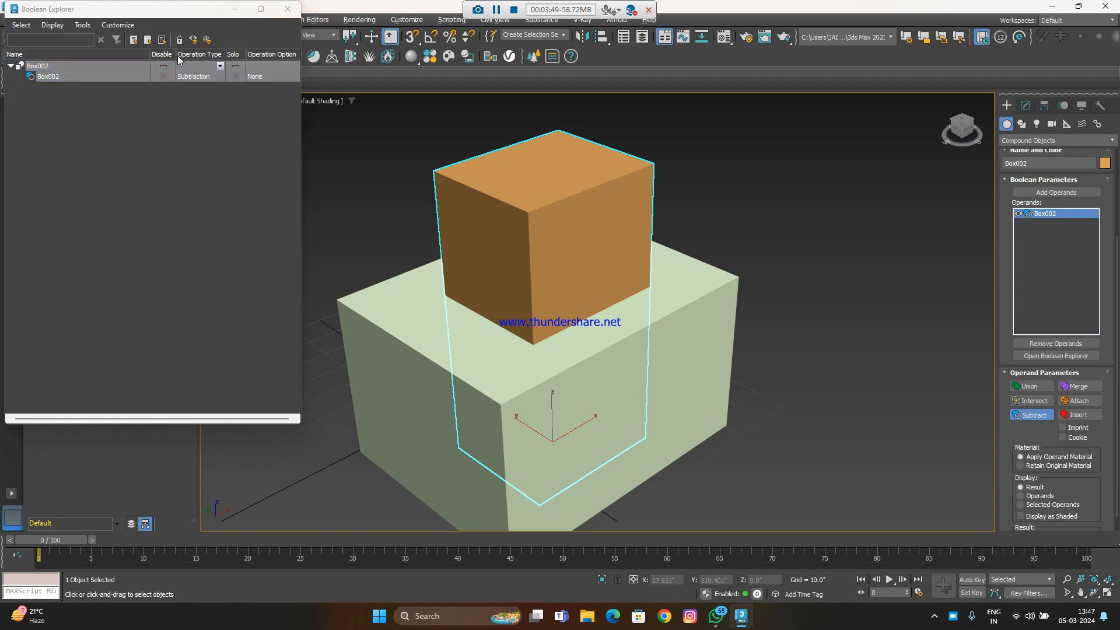
pyautogui.moveTo(149, 4); pyautogui.dragTo(149, 32)
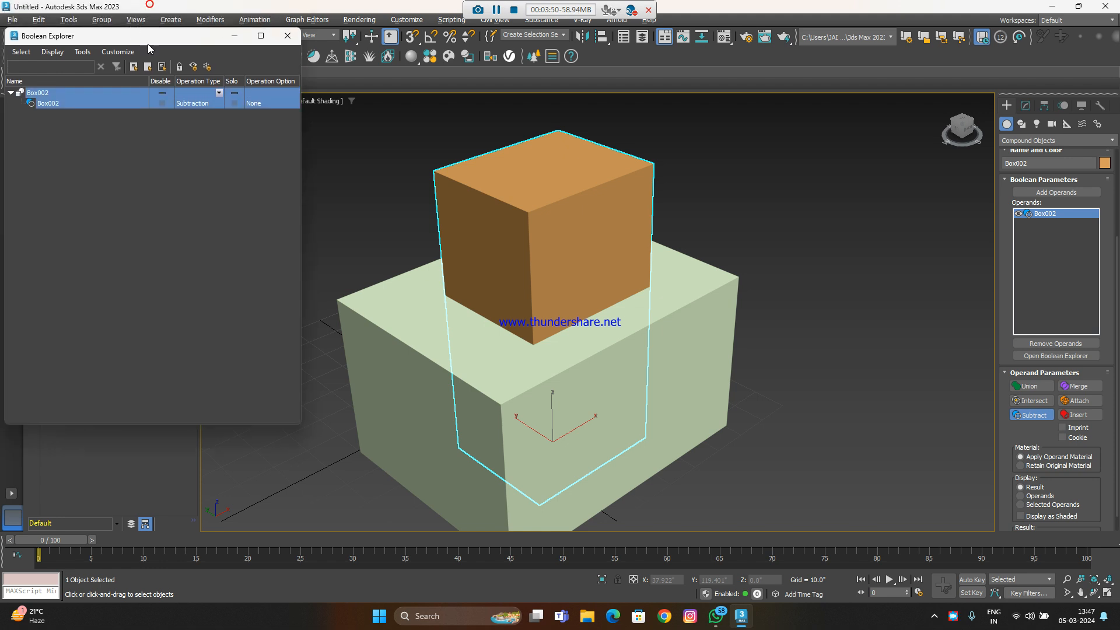
pyautogui.click(287, 36)
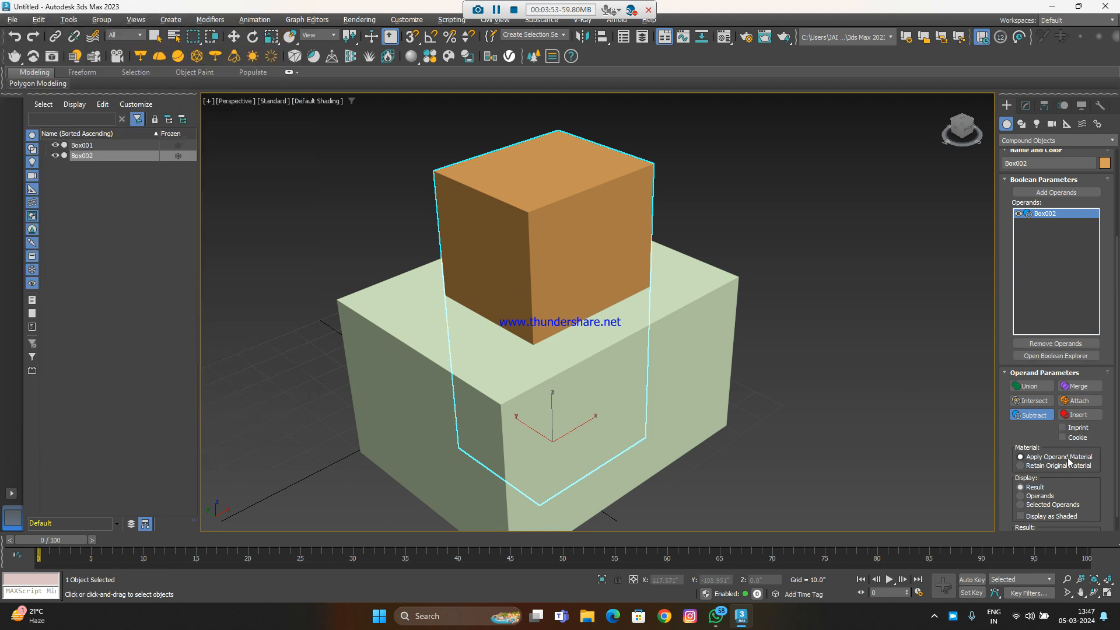
# Try adding the larger green box as an operand of the subtracting Boolean, and undo the addition
pyautogui.scroll(-1, 1047, 476)
pyautogui.click(1052, 173)
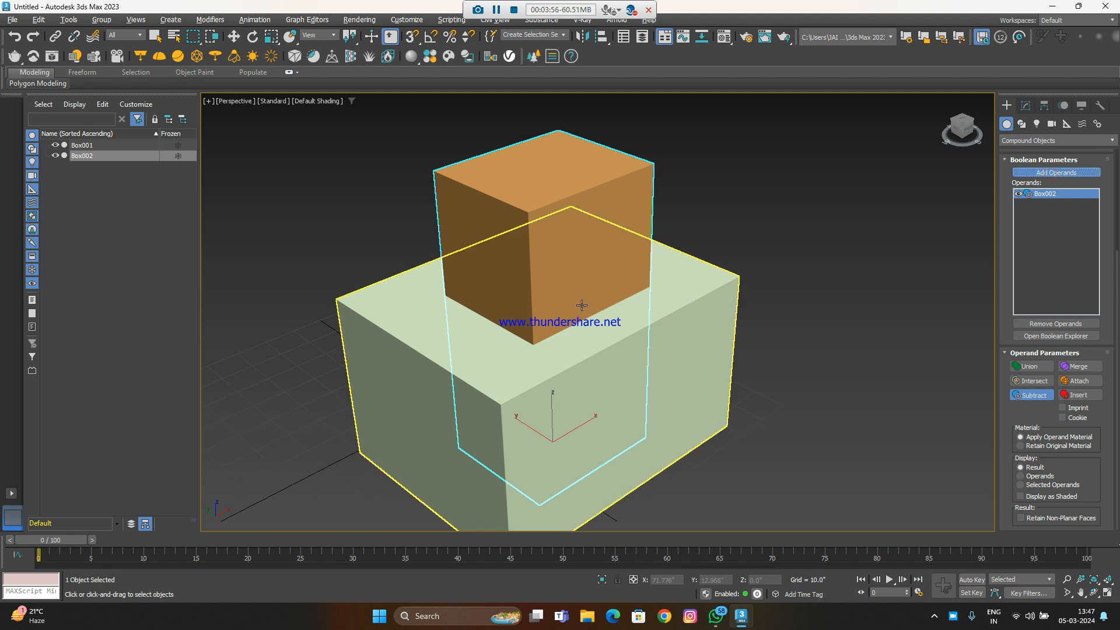
pyautogui.click(693, 298)
pyautogui.moveTo(684, 448); pyautogui.dragTo(790, 369, button='middle')
pyautogui.hotkey('ctrl', 'z')
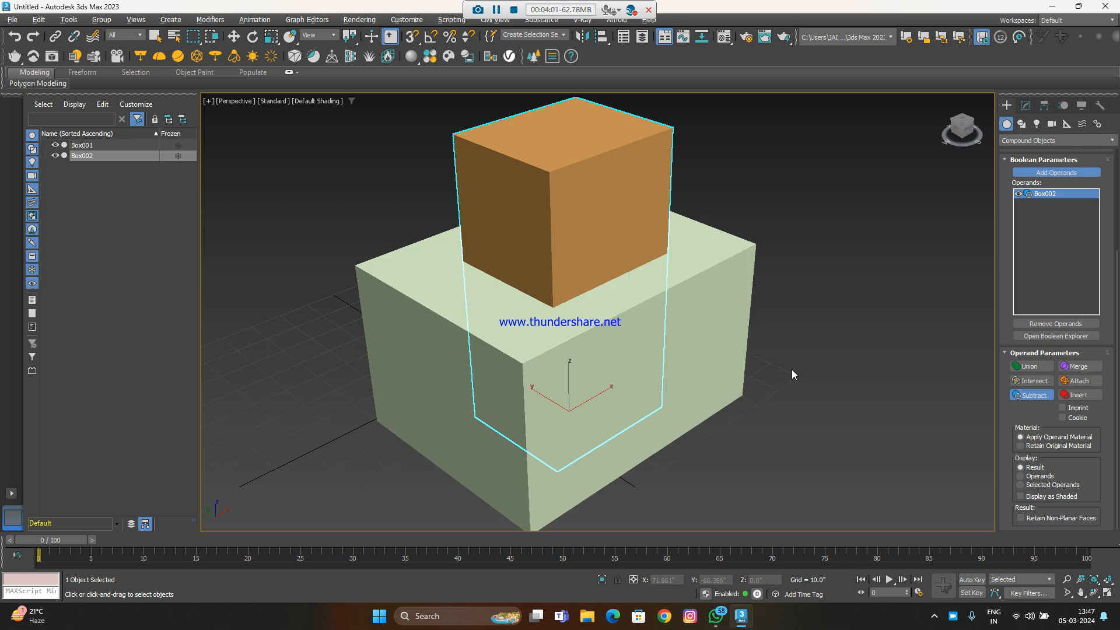
# Switch the Box002 operand to Union, try removing it from the Boolean, undo the removal and clear the selection
pyautogui.click(861, 322)
pyautogui.click(1031, 366)
pyautogui.rightClick(1044, 195)
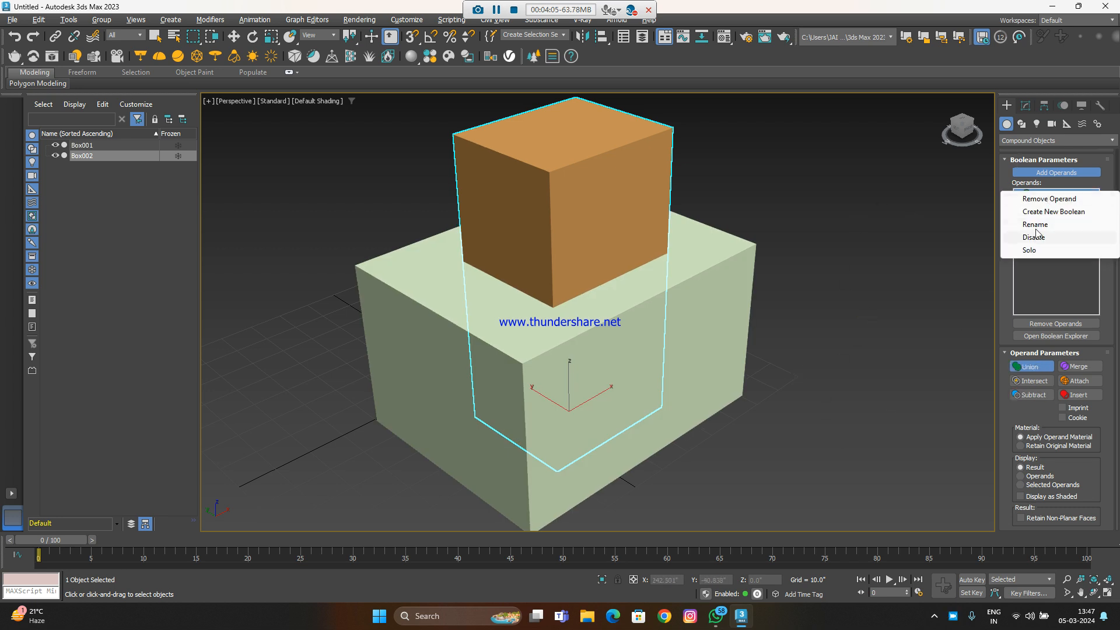
pyautogui.click(1049, 199)
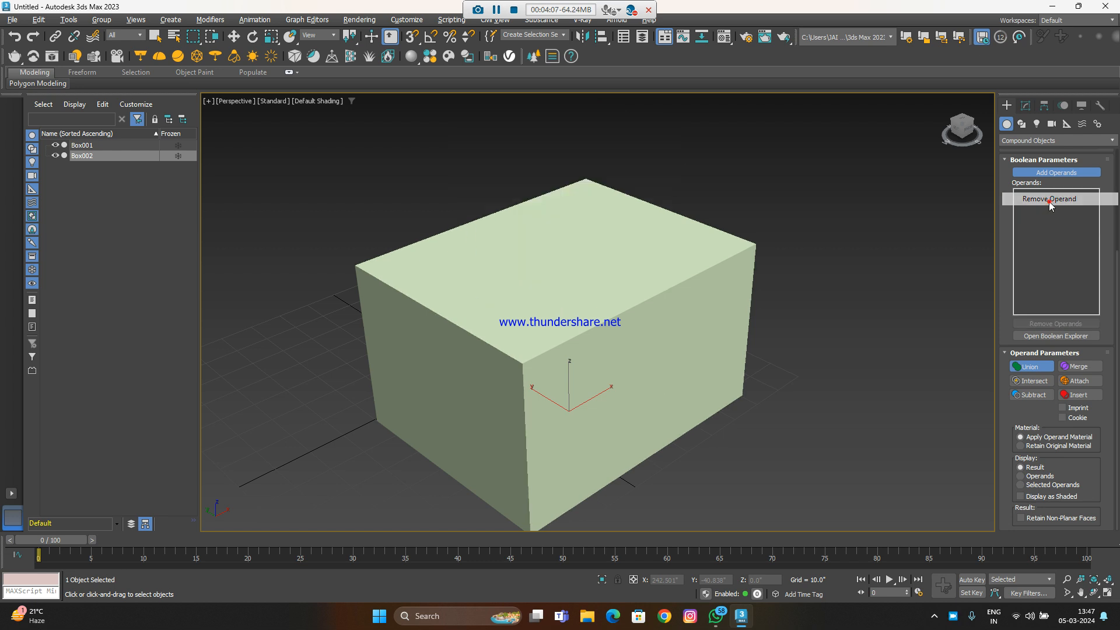
pyautogui.click(871, 278)
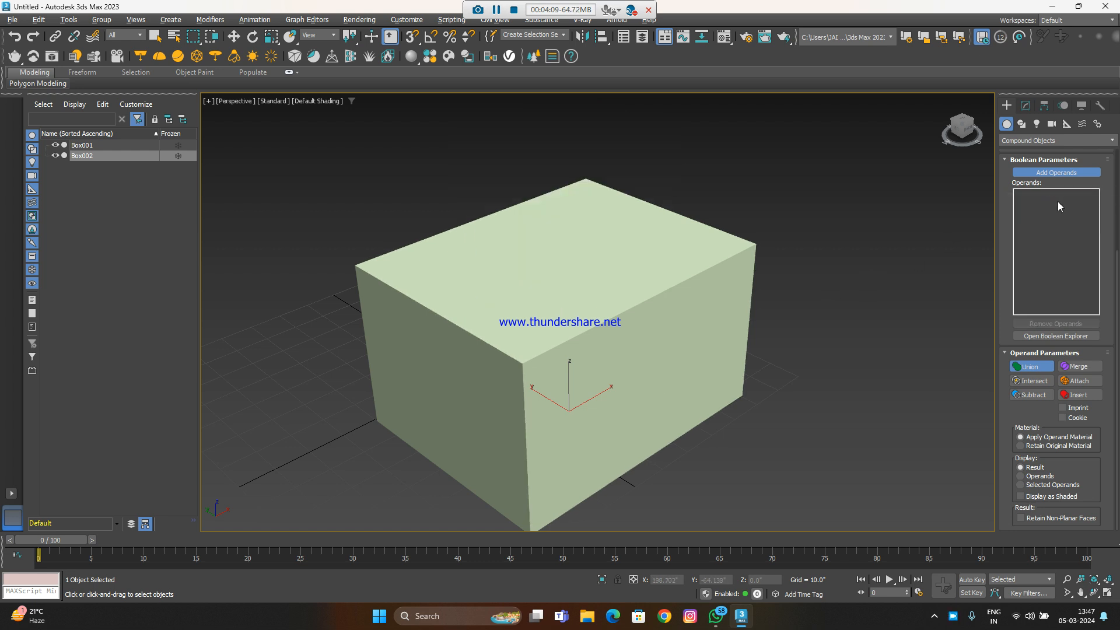
pyautogui.hotkey('ctrl', 'z')
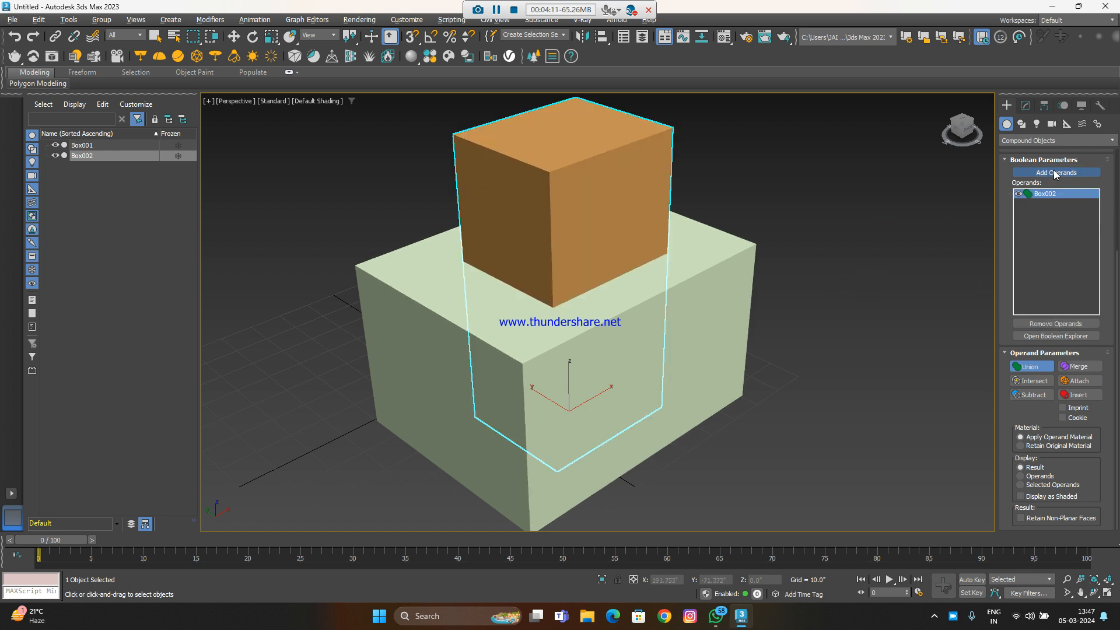
pyautogui.press('w')
pyautogui.click(913, 248)
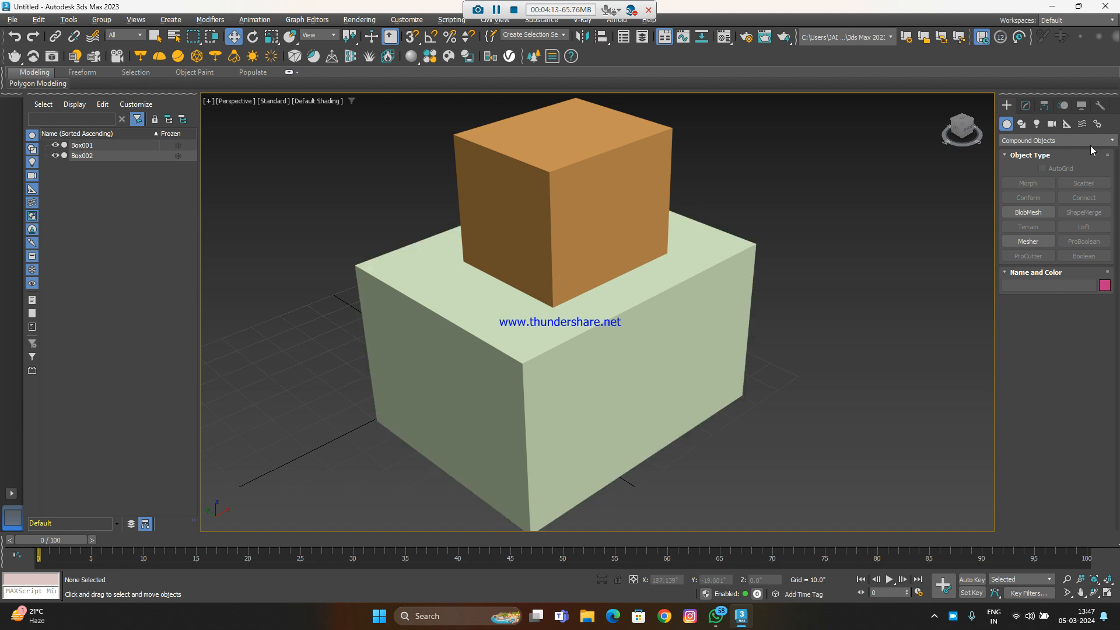
# Start a Boolean on the larger green box, Box001, and set its operation to Subtract
pyautogui.click(1056, 141)
pyautogui.click(891, 244)
pyautogui.click(727, 289)
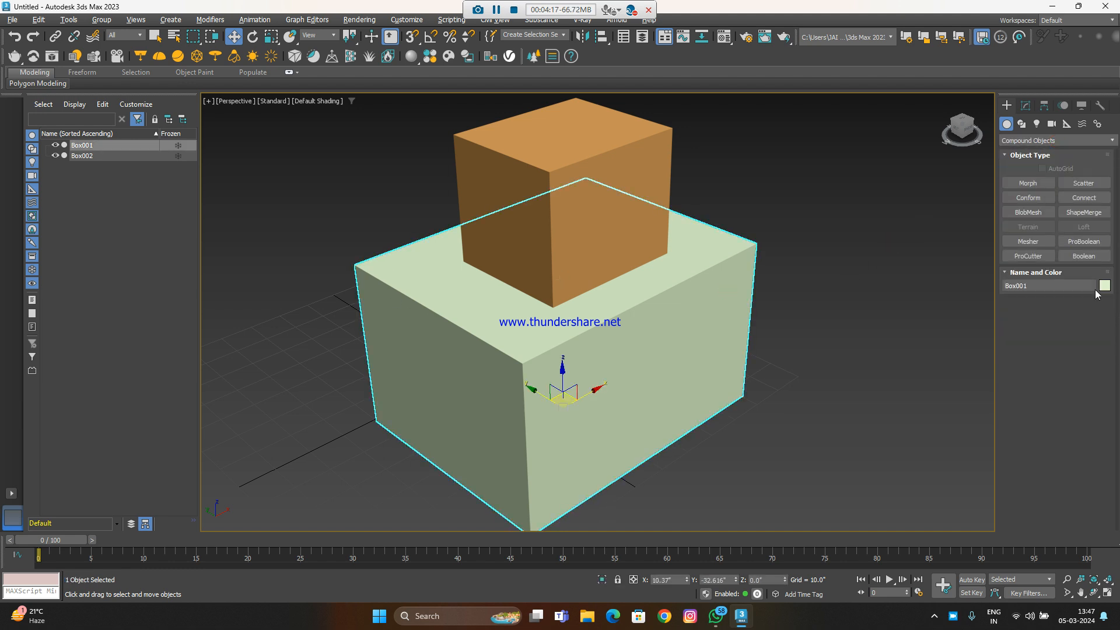
pyautogui.click(1084, 256)
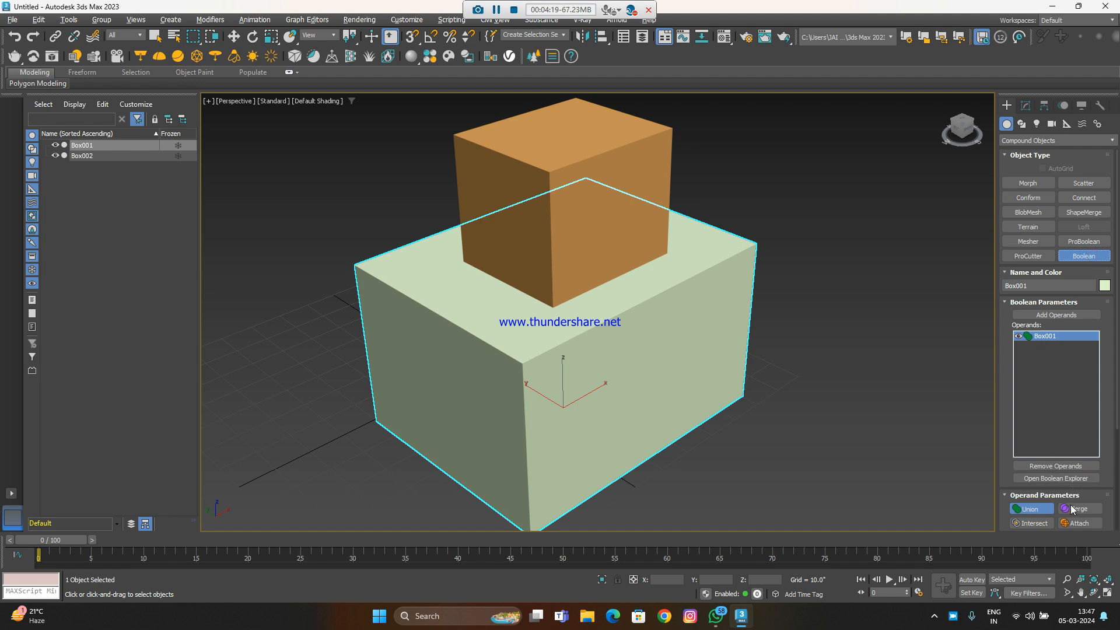
pyautogui.scroll(-4, 1030, 497)
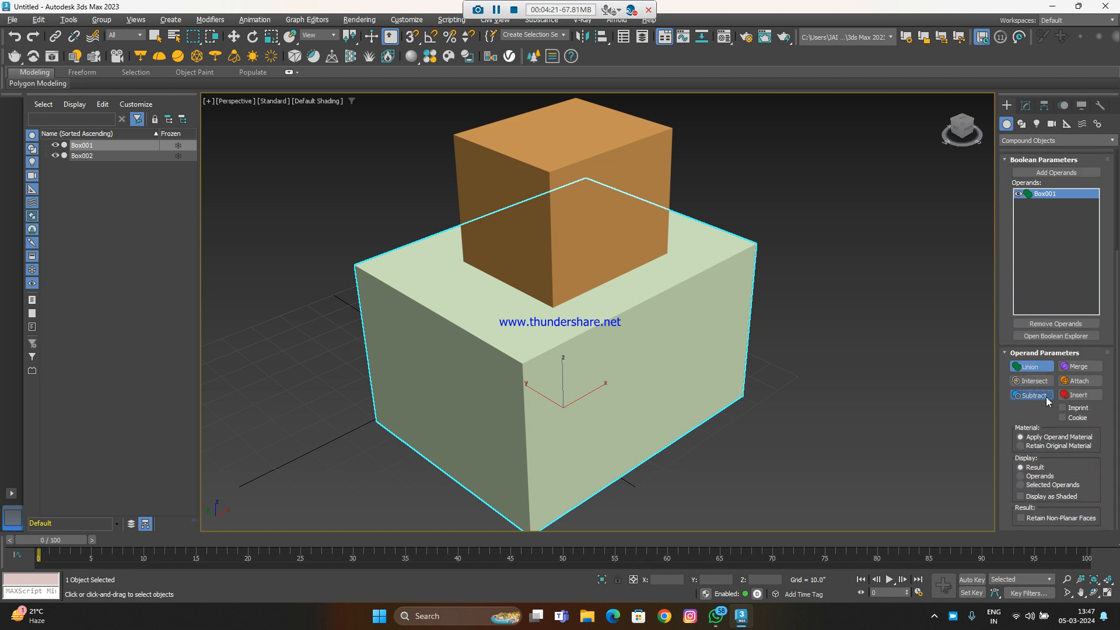
pyautogui.click(1045, 397)
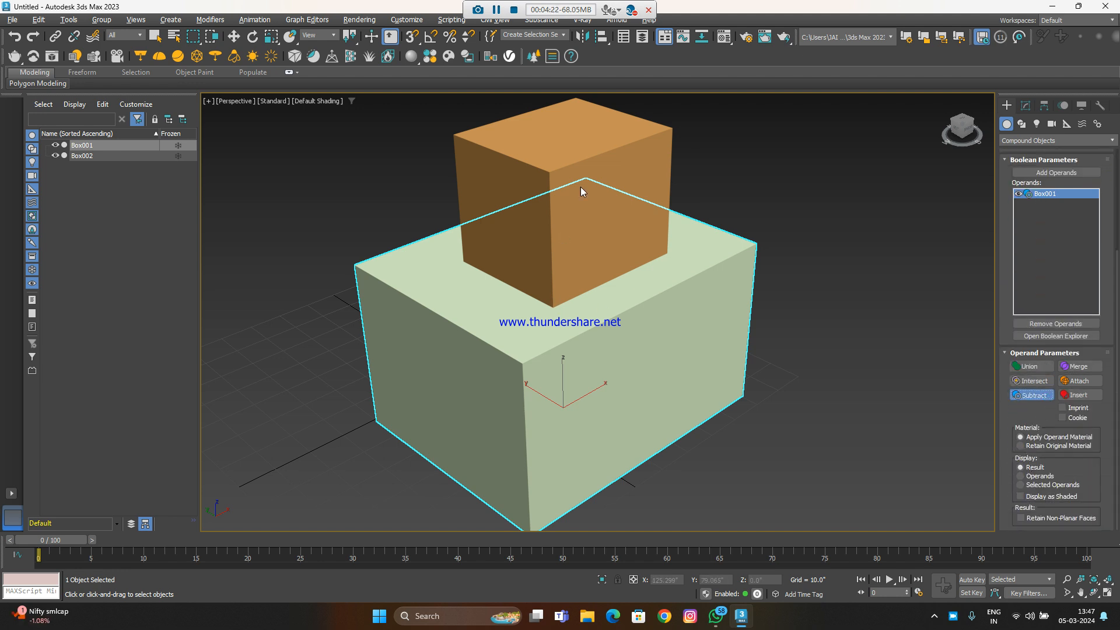
# Reselect Box001, restart the Boolean on it and choose Subtract as the operand's operation
pyautogui.click(103, 155)
pyautogui.click(107, 146)
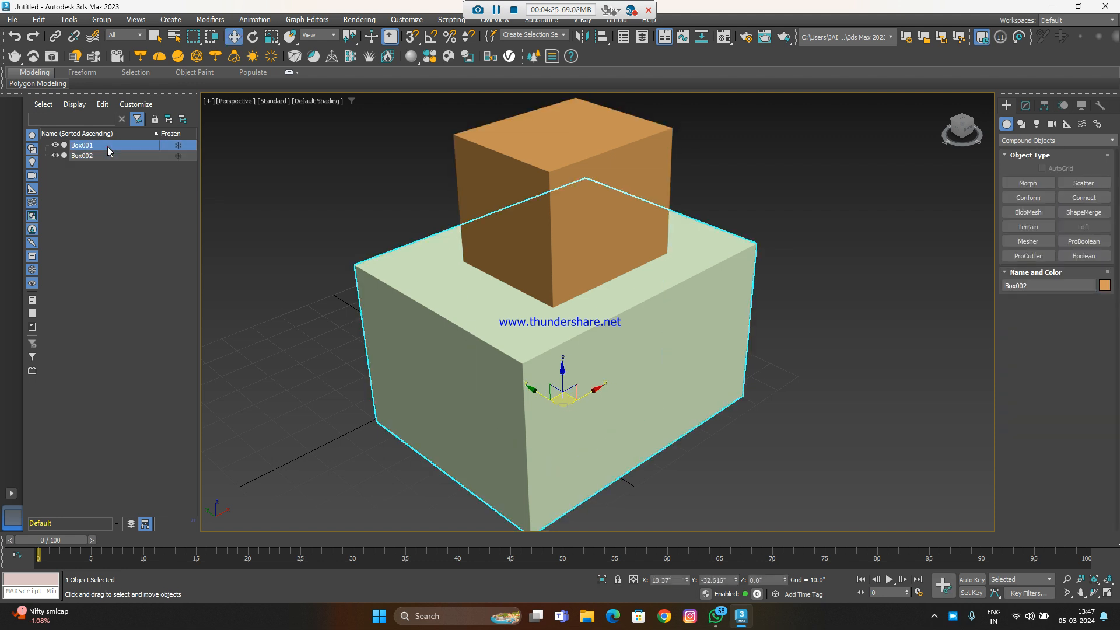
pyautogui.click(1085, 255)
pyautogui.scroll(-3, 1022, 479)
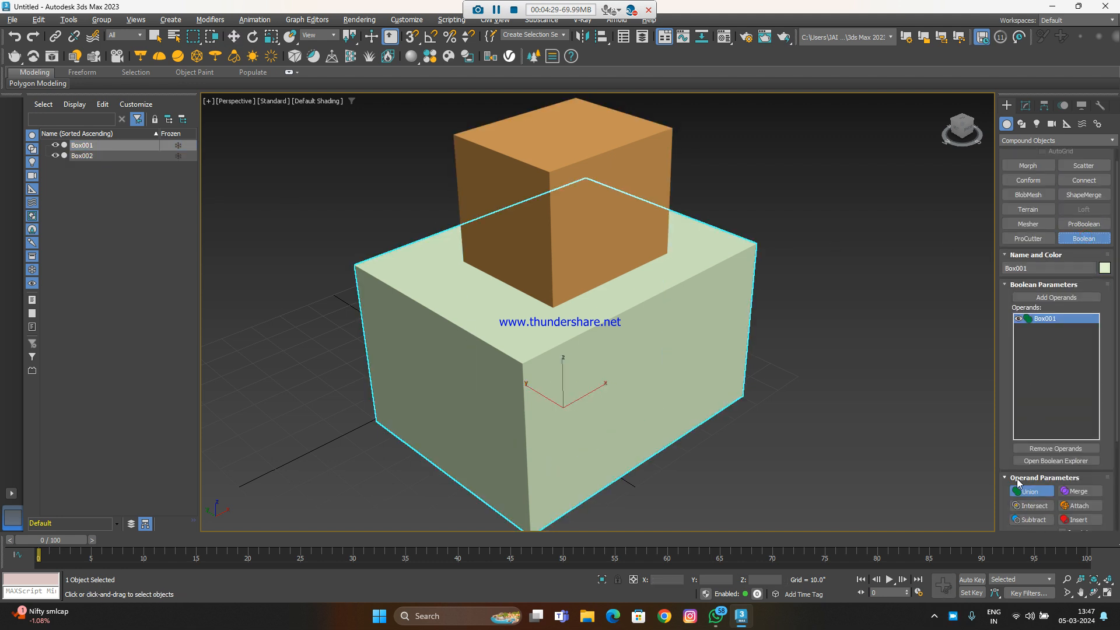
pyautogui.scroll(-2, 1022, 480)
pyautogui.click(1035, 397)
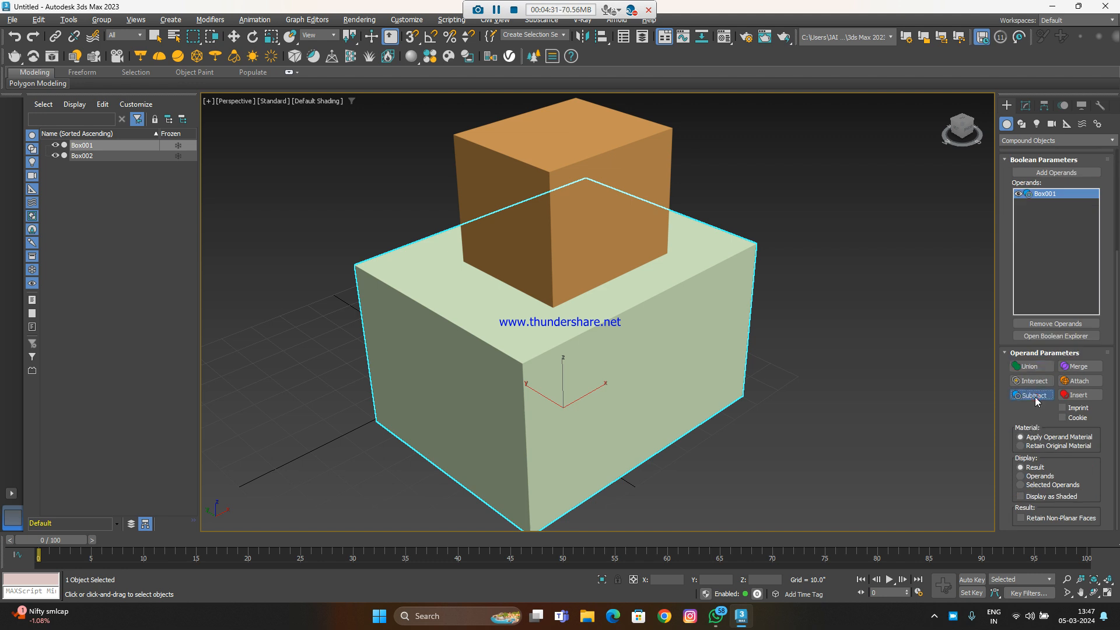
# Add the smaller orange box as an operand so that it is subtracted from the larger green box
pyautogui.click(1059, 173)
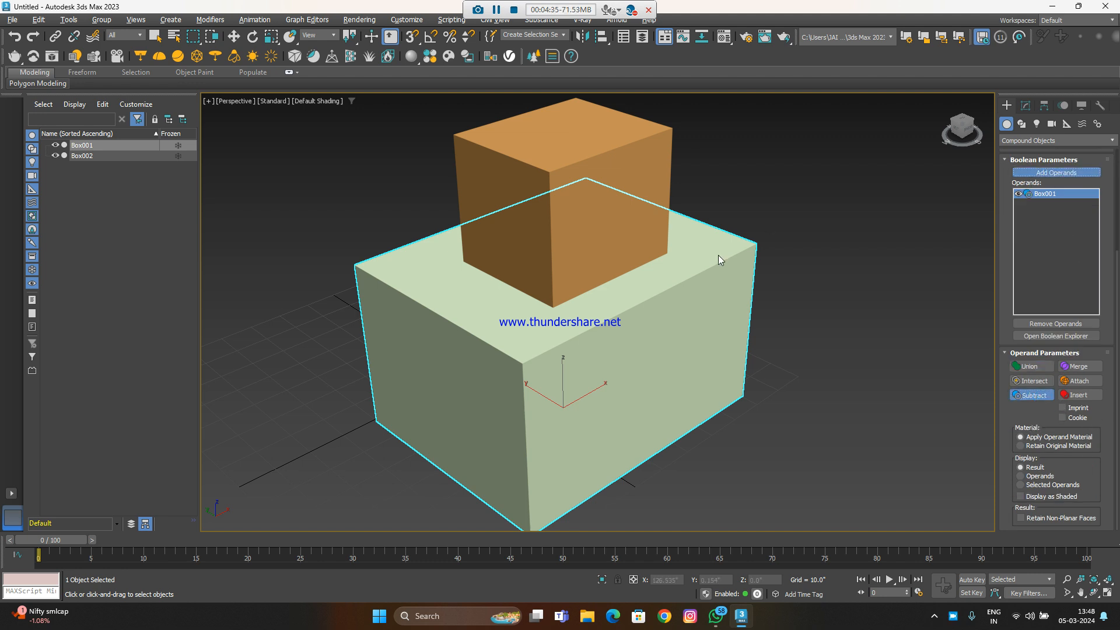
pyautogui.click(577, 255)
pyautogui.keyDown('alt'); pyautogui.moveTo(754, 394); pyautogui.dragTo(757, 318, button='middle'); pyautogui.keyUp('alt')
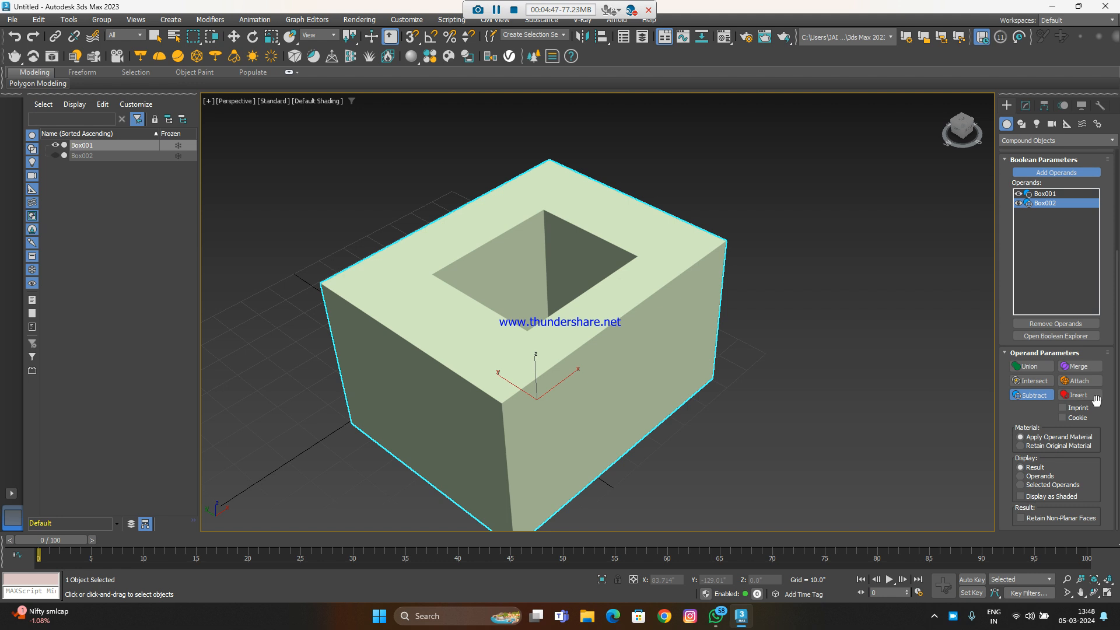
pyautogui.click(771, 287)
pyautogui.click(1061, 179)
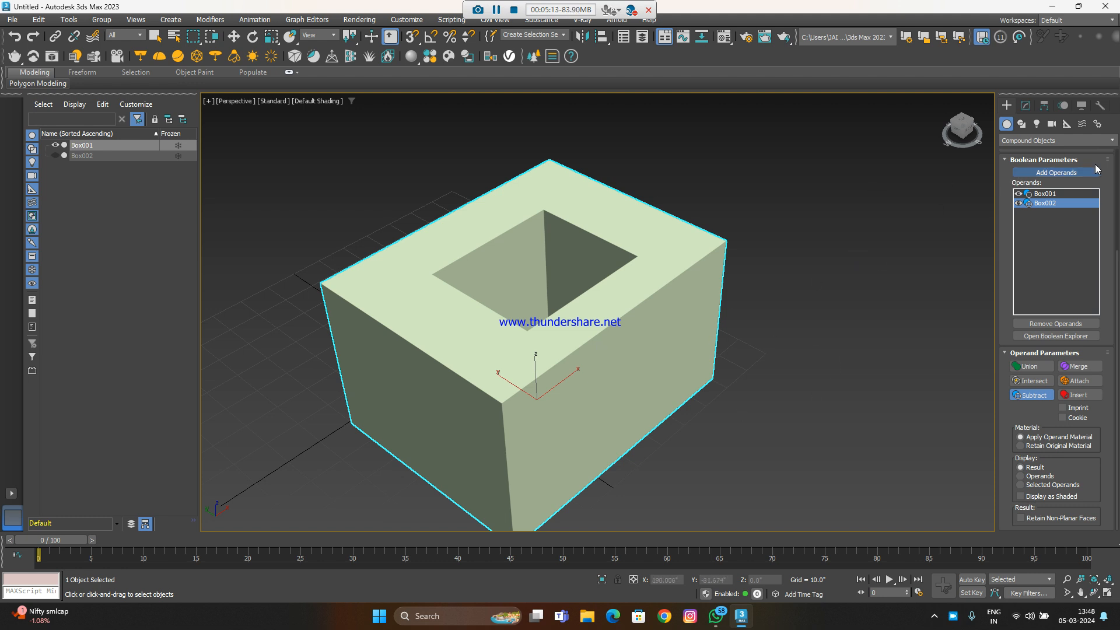
# Leave the Boolean command and delete the hollowed green box from the scene
pyautogui.click(1063, 144)
pyautogui.click(919, 324)
pyautogui.scroll(-5, 746, 390)
pyautogui.press('w')
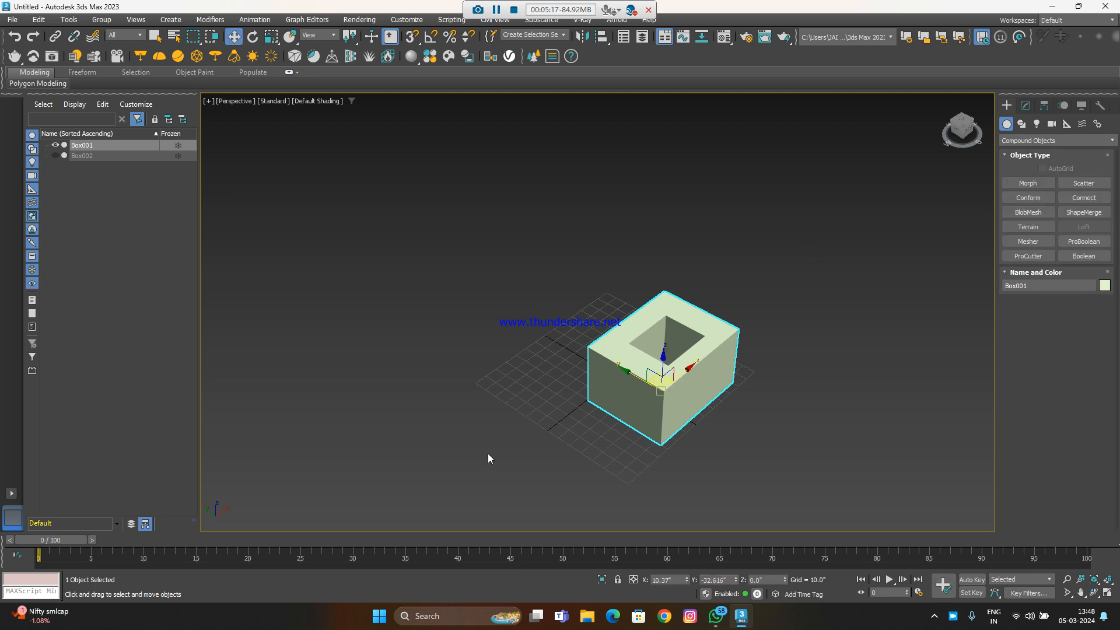
pyautogui.moveTo(499, 457); pyautogui.dragTo(499, 457)
pyautogui.press('Delete')
pyautogui.moveTo(905, 419); pyautogui.dragTo(777, 411, button='middle')
pyautogui.scroll(3, 540, 402)
pyautogui.scroll(-2, 754, 313)
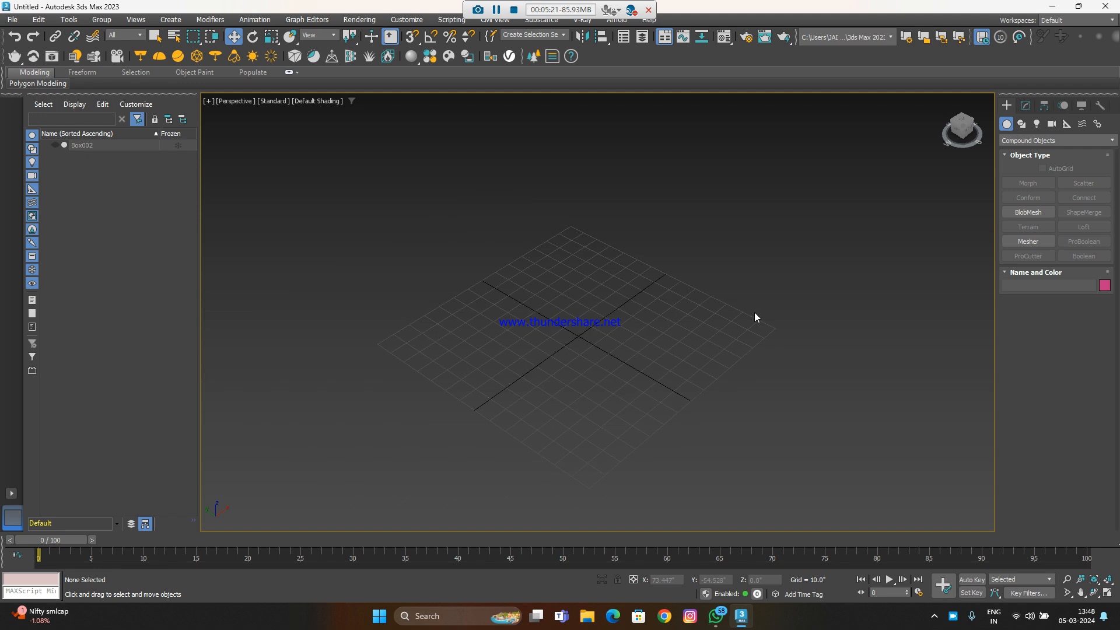
# Choose the spline Line tool, try starting a line in the Left viewport, cancel it and maximize that viewport
pyautogui.click(1021, 124)
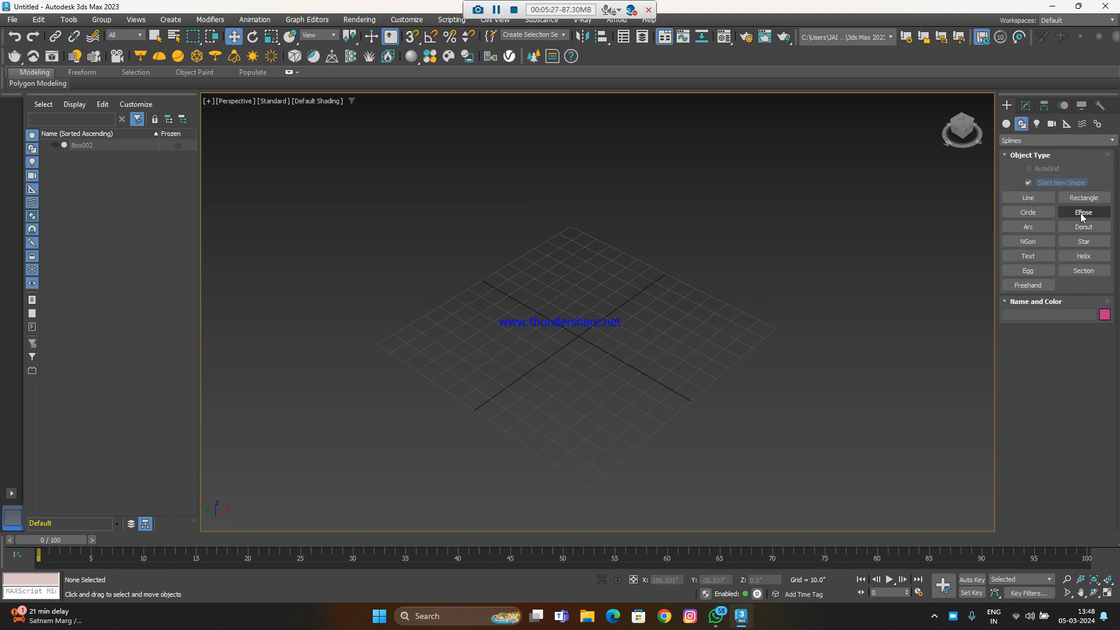
pyautogui.click(1028, 198)
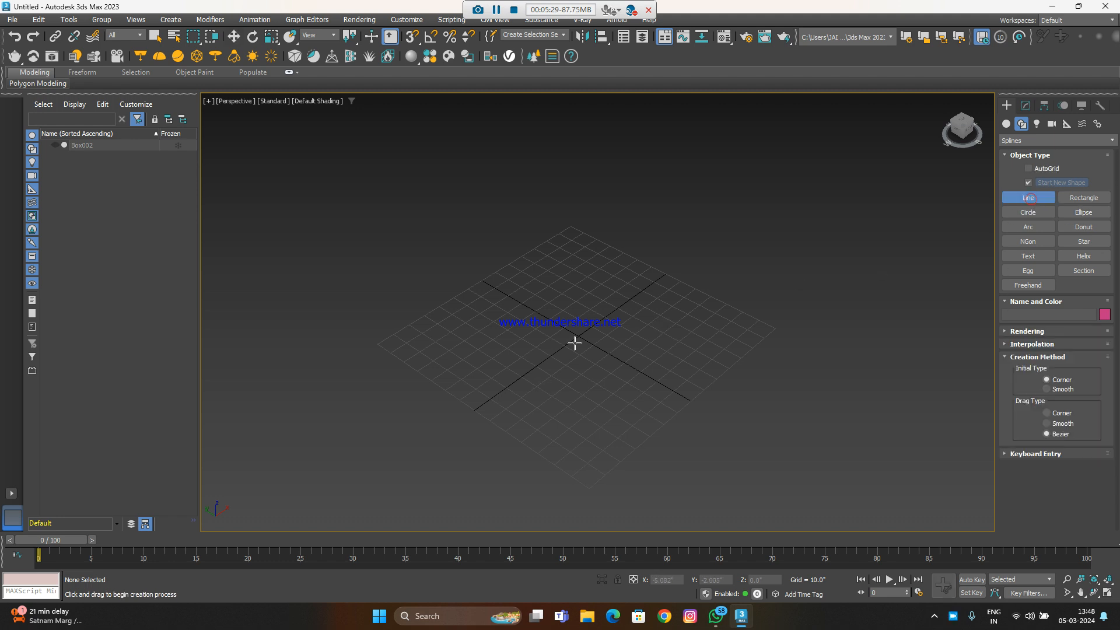
pyautogui.hotkey('alt', 'w')
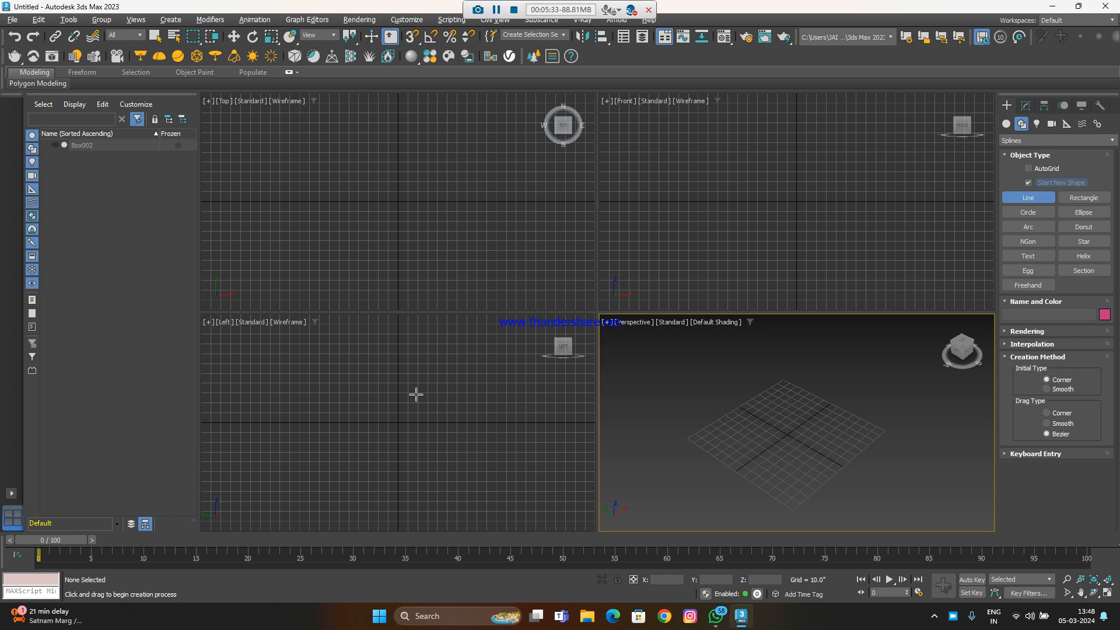
pyautogui.click(351, 386)
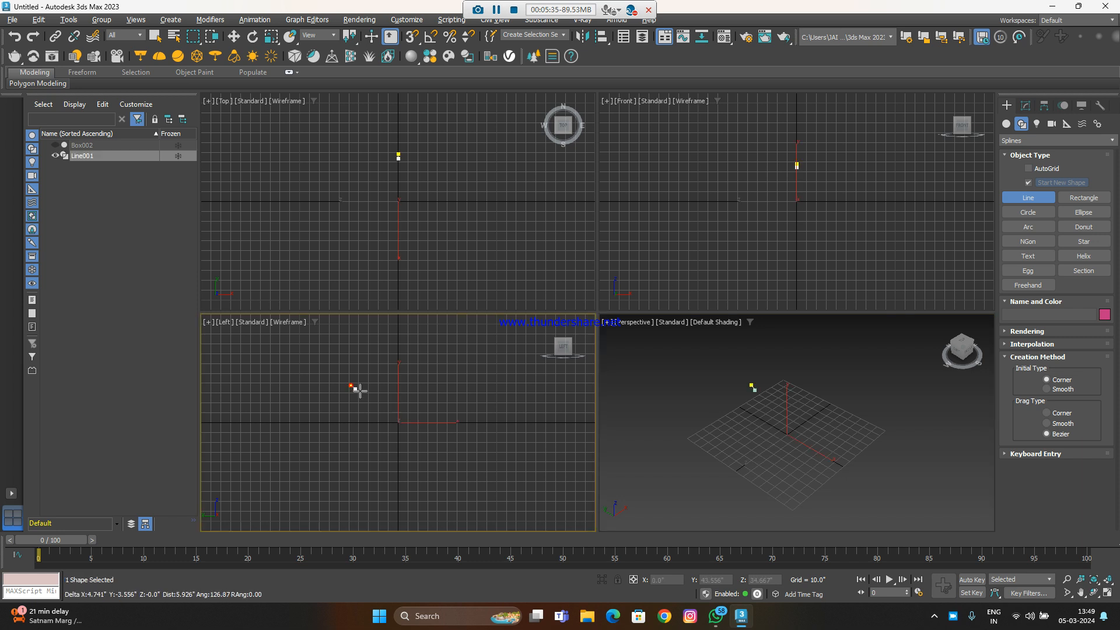
pyautogui.rightClick(428, 408)
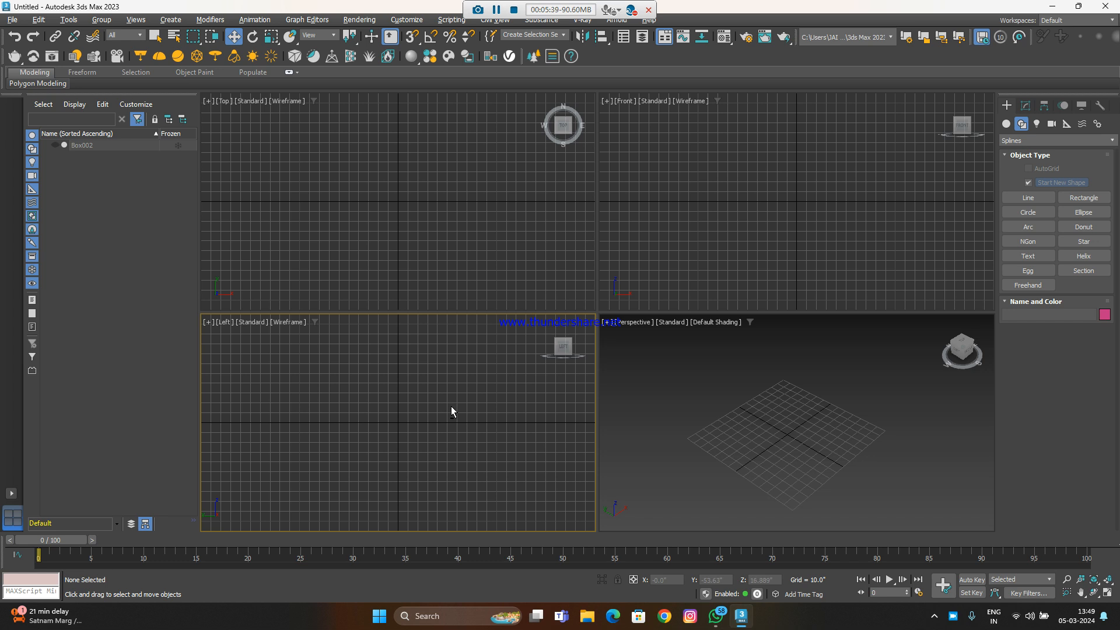
pyautogui.hotkey('alt', 'w')
# Draw a closed seven-point line profile with straight segments around the centre of the Left viewport
pyautogui.click(1044, 197)
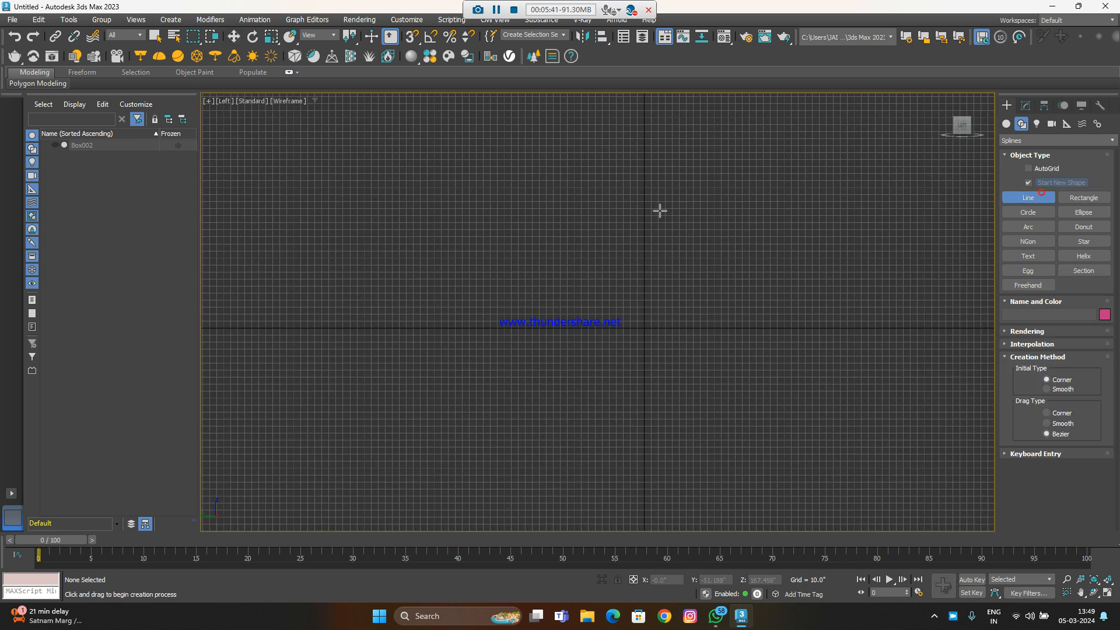
pyautogui.click(585, 197)
pyautogui.click(577, 343)
pyautogui.click(644, 353)
pyautogui.click(680, 320)
pyautogui.click(669, 266)
pyautogui.click(656, 229)
pyautogui.click(615, 207)
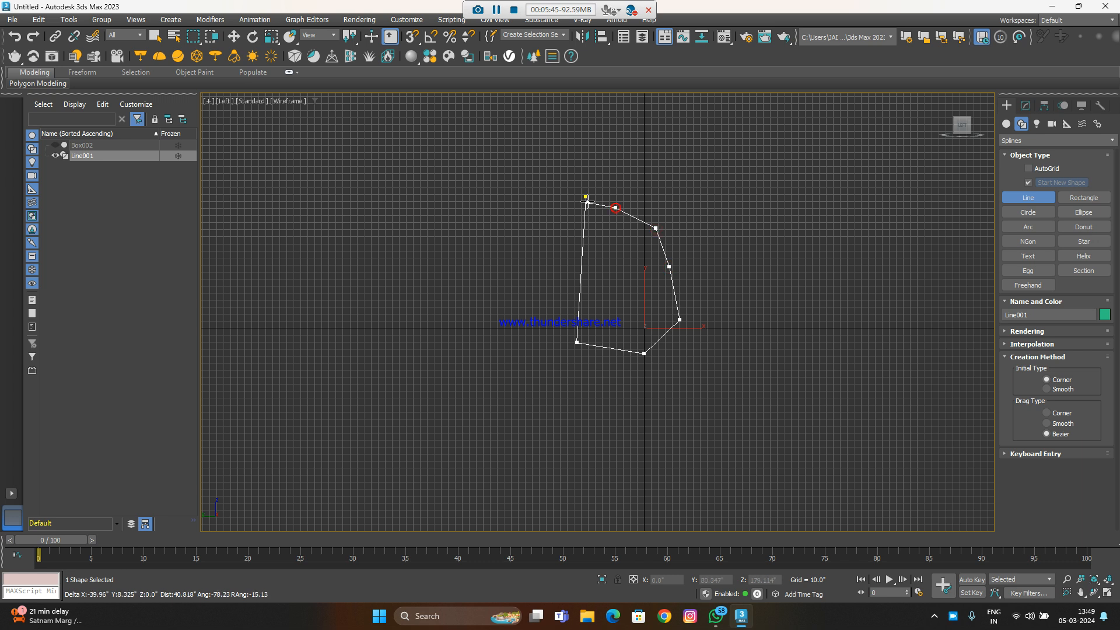
pyautogui.click(586, 196)
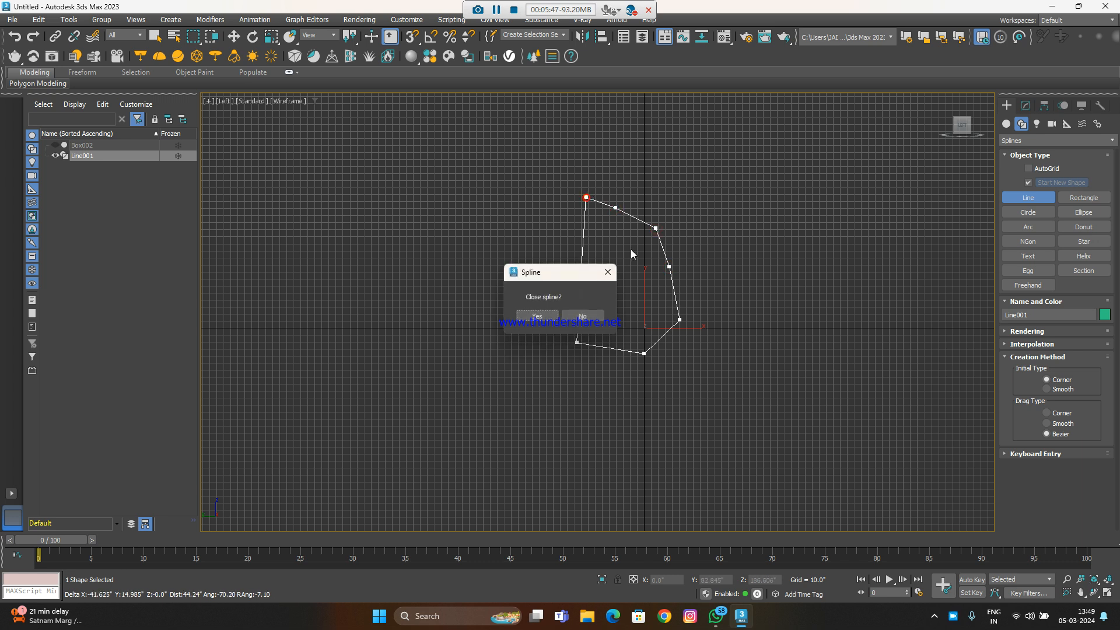
pyautogui.click(542, 318)
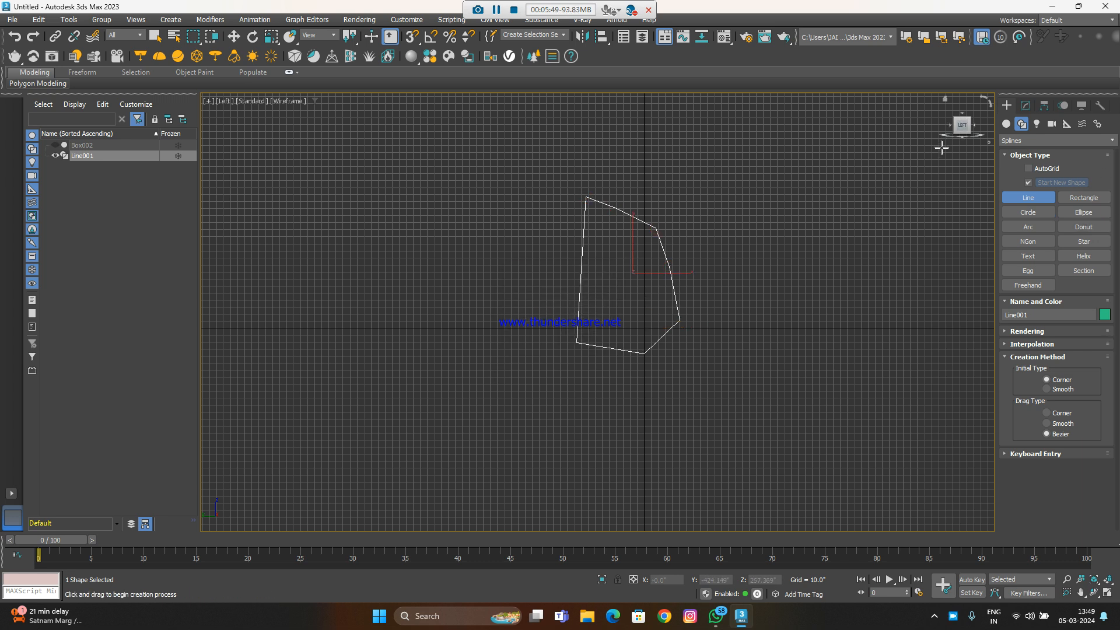
# Apply the Lathe modifier to the closed line profile
pyautogui.click(1025, 105)
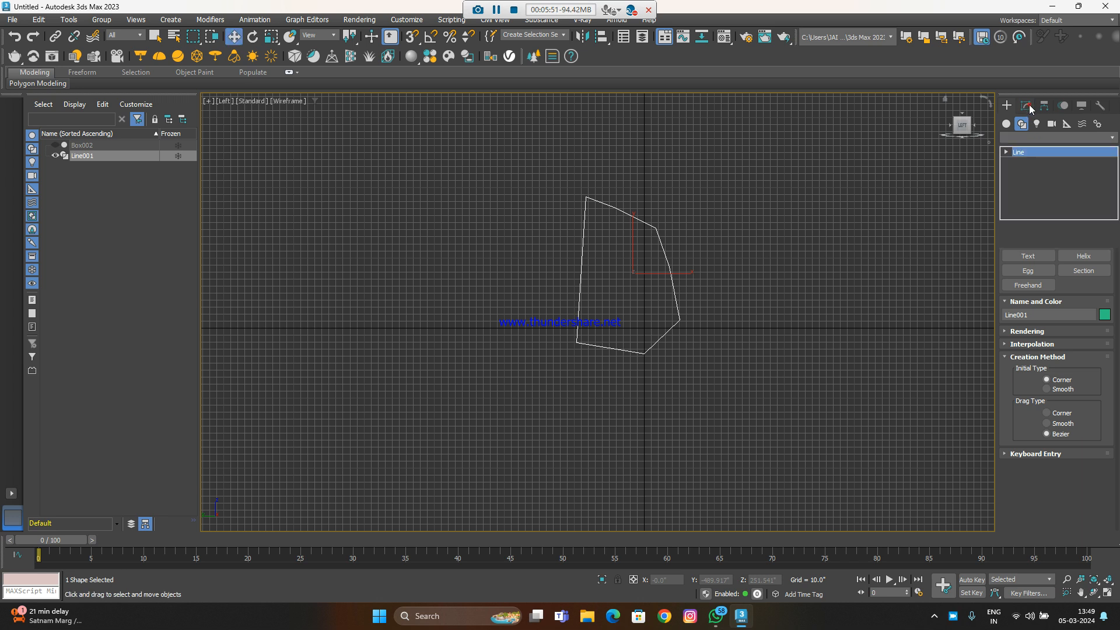
pyautogui.click(1044, 137)
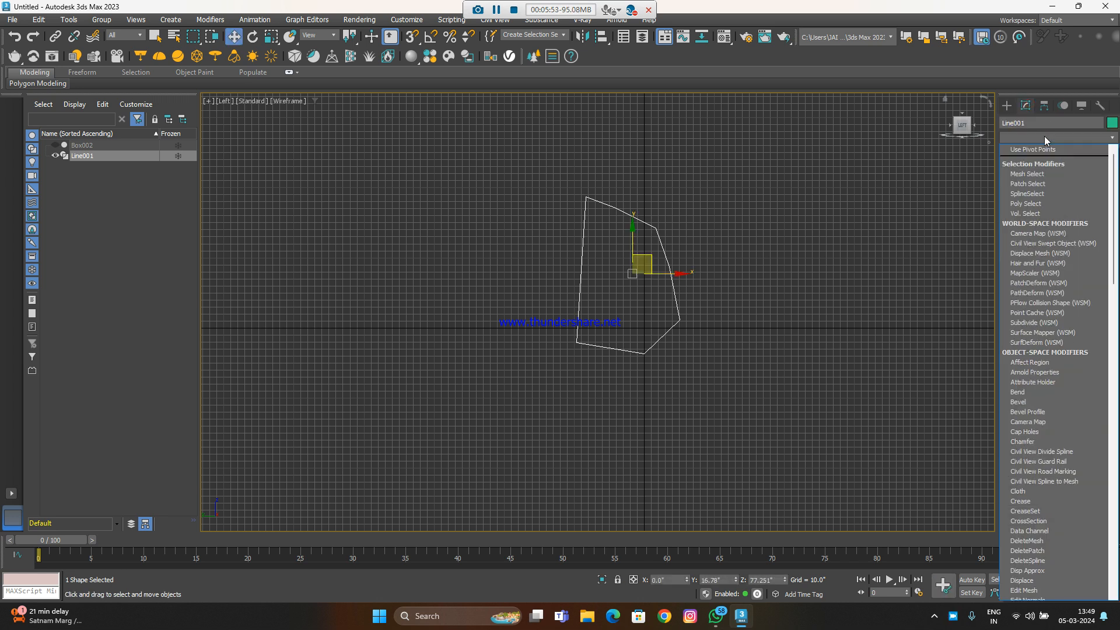
pyautogui.press('l')
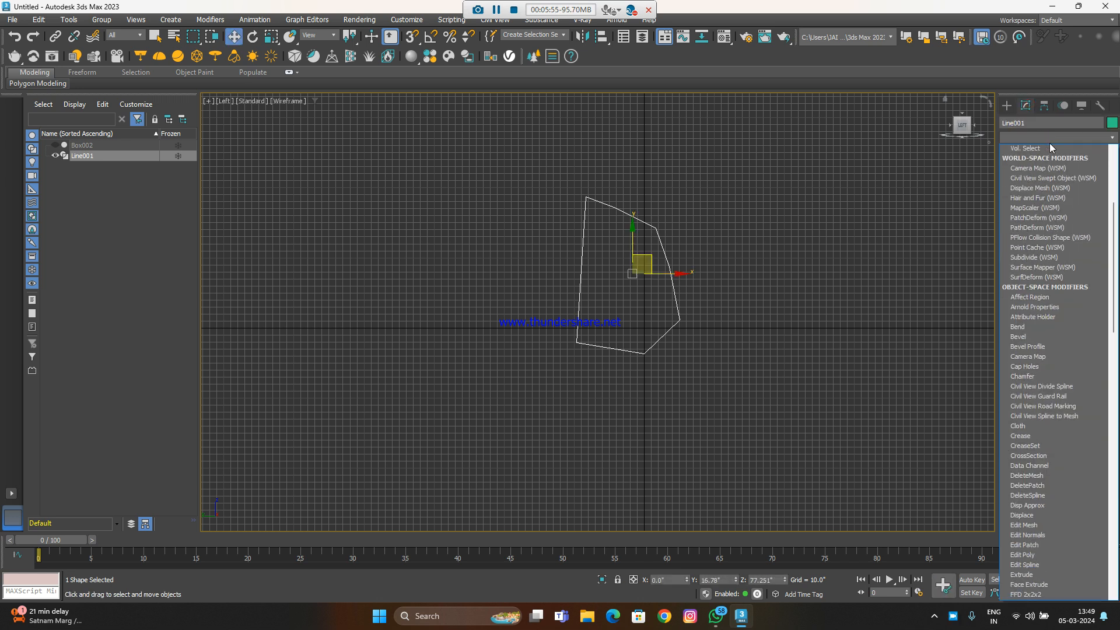
pyautogui.click(1049, 150)
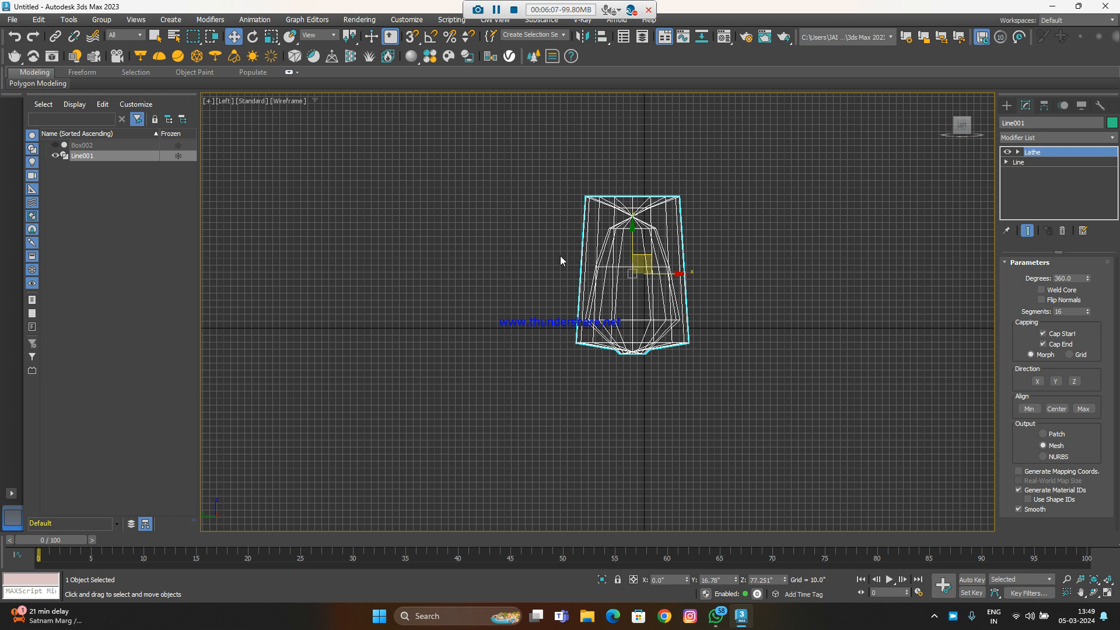
# Move the closed line profile to about Y 34", Z 54" in the Left viewport and clear the selection
pyautogui.moveTo(630, 228); pyautogui.dragTo(584, 232)
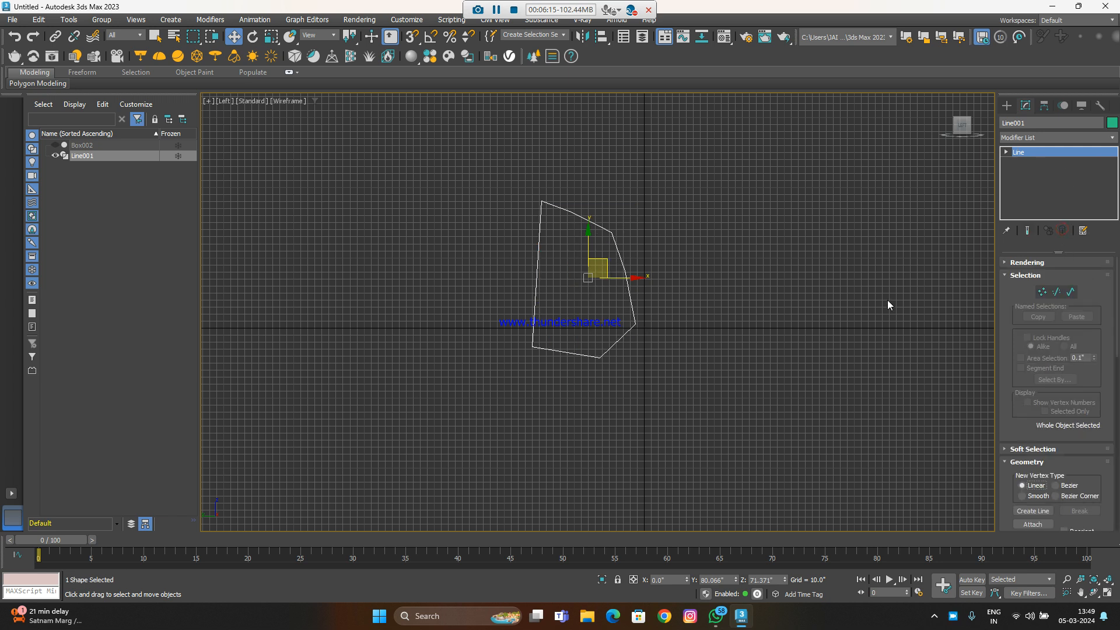
pyautogui.moveTo(588, 277); pyautogui.dragTo(623, 290)
pyautogui.click(723, 292)
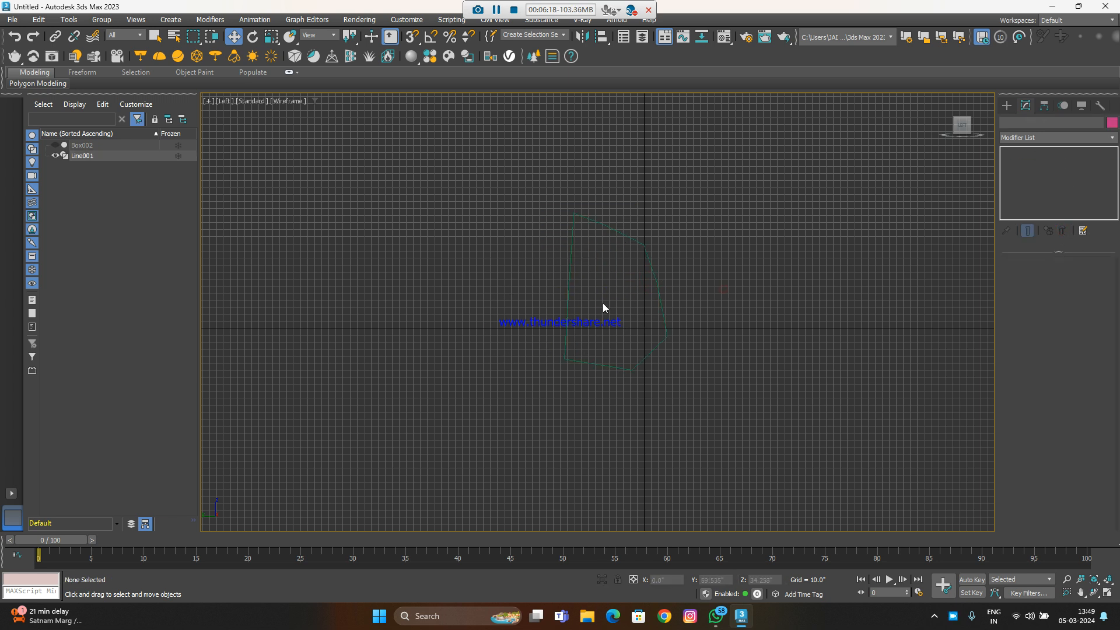
pyautogui.click(633, 239)
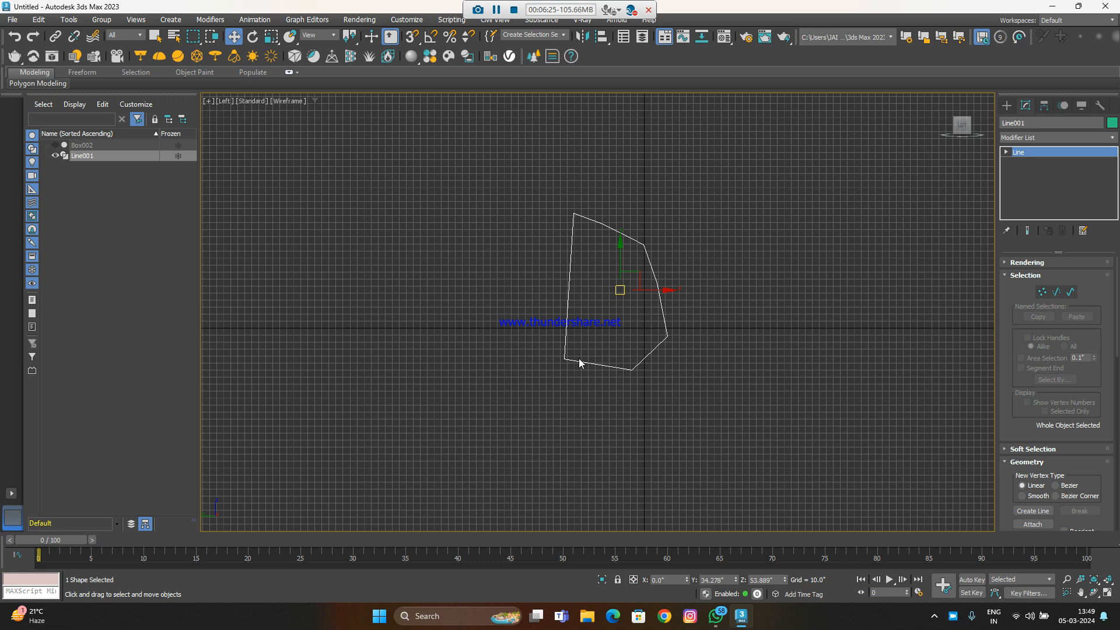
pyautogui.scroll(-2, 1094, 469)
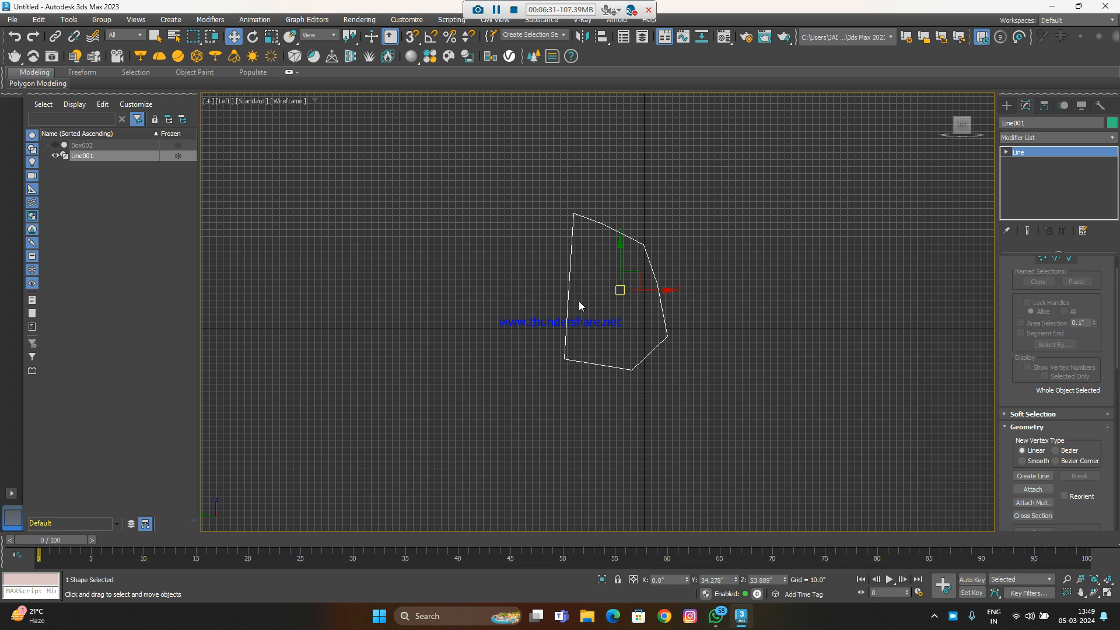
pyautogui.click(931, 251)
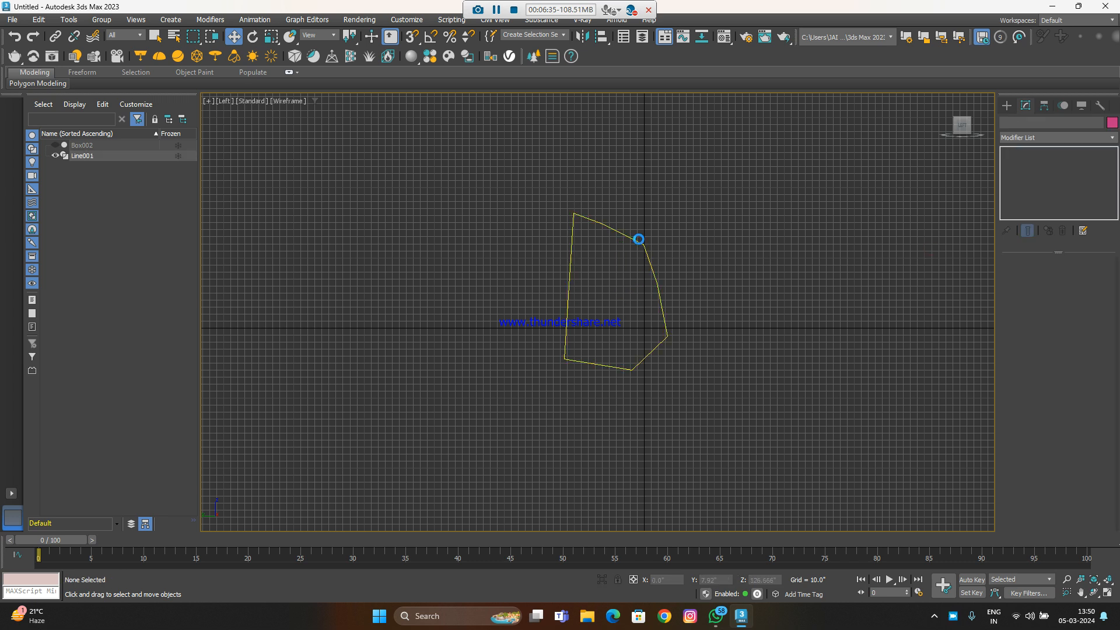
# Select the closed line profile and apply the Lathe modifier to it
pyautogui.click(640, 239)
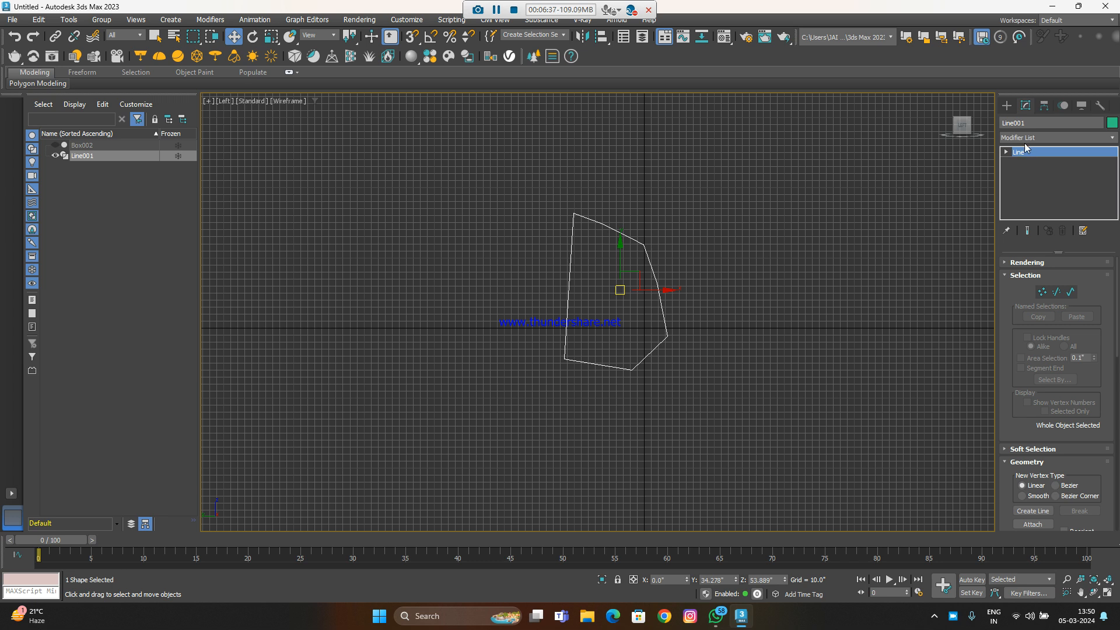
pyautogui.click(1027, 139)
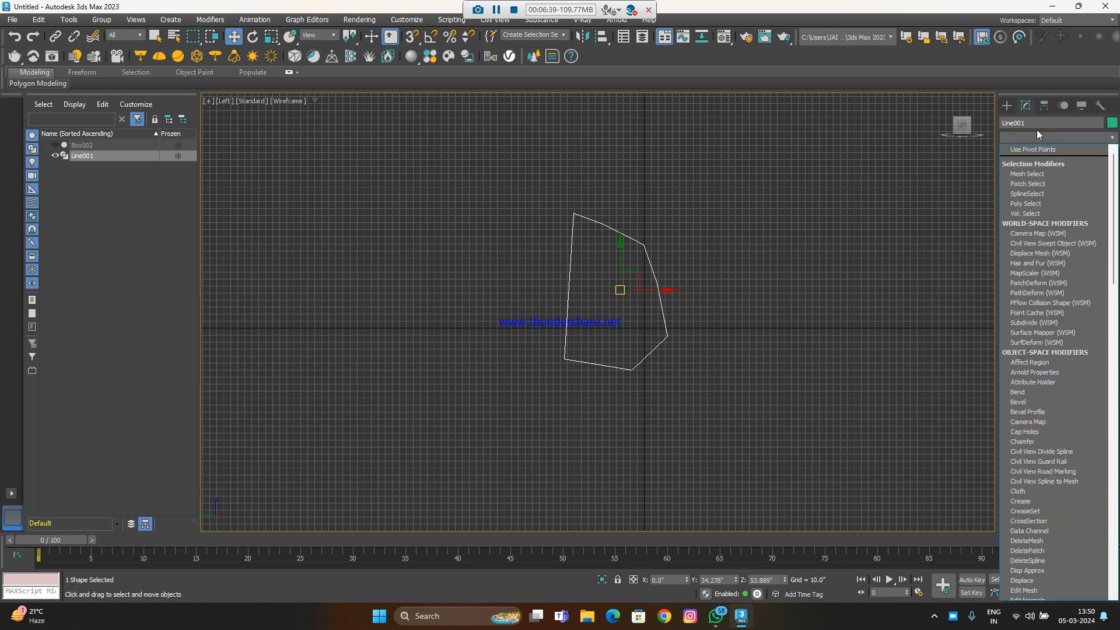
pyautogui.press('l')
pyautogui.click(1035, 150)
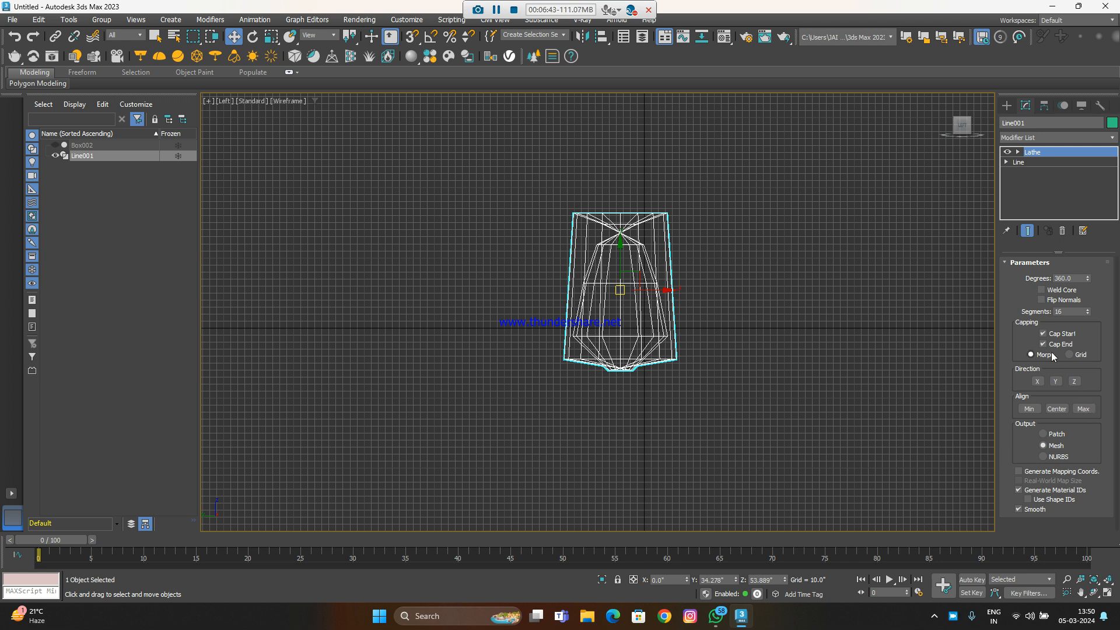
# Reduce the Lathe sweep to 285 degrees
pyautogui.click(1042, 290)
pyautogui.moveTo(1088, 280); pyautogui.dragTo(1091, 287)
pyautogui.moveTo(1092, 294); pyautogui.dragTo(1095, 370)
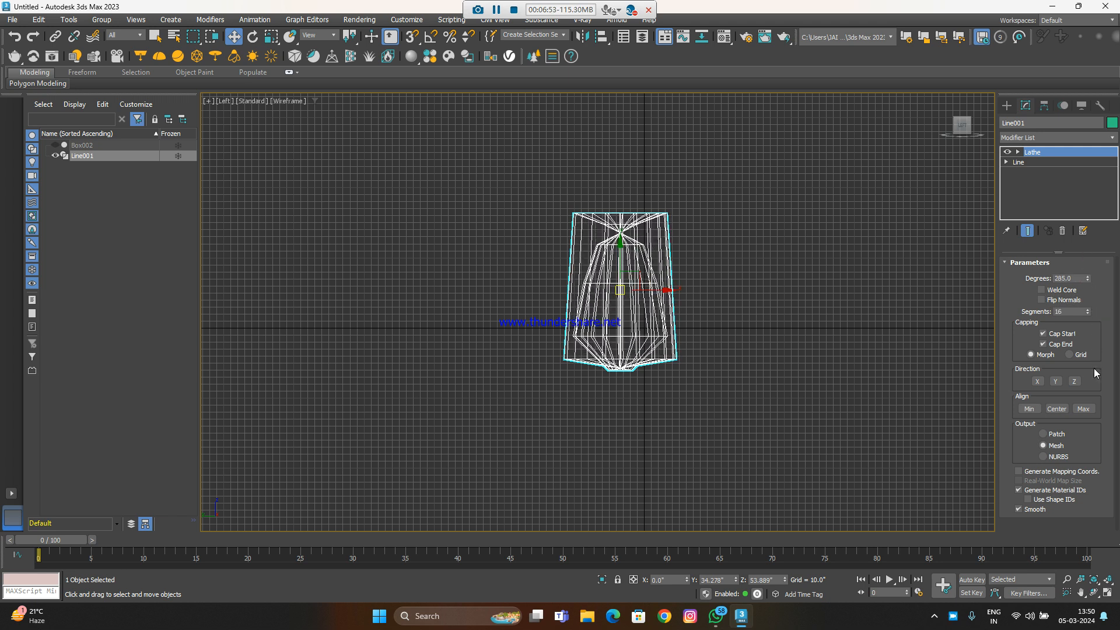
# Try the Center, Min and Max axis alignments on the Lathe
pyautogui.click(1057, 410)
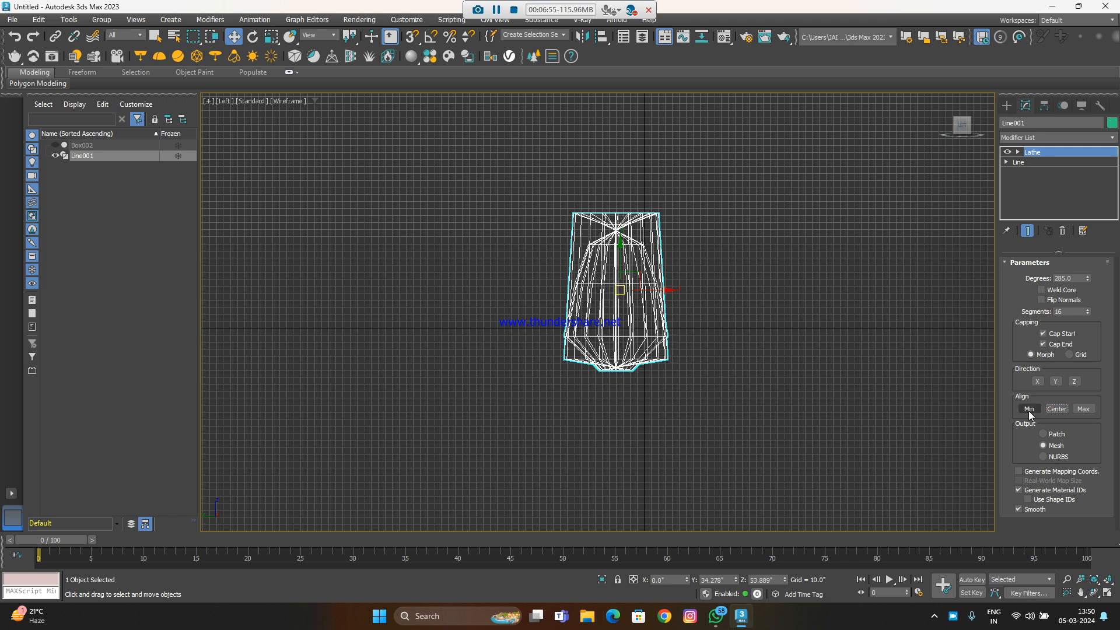
pyautogui.click(1029, 410)
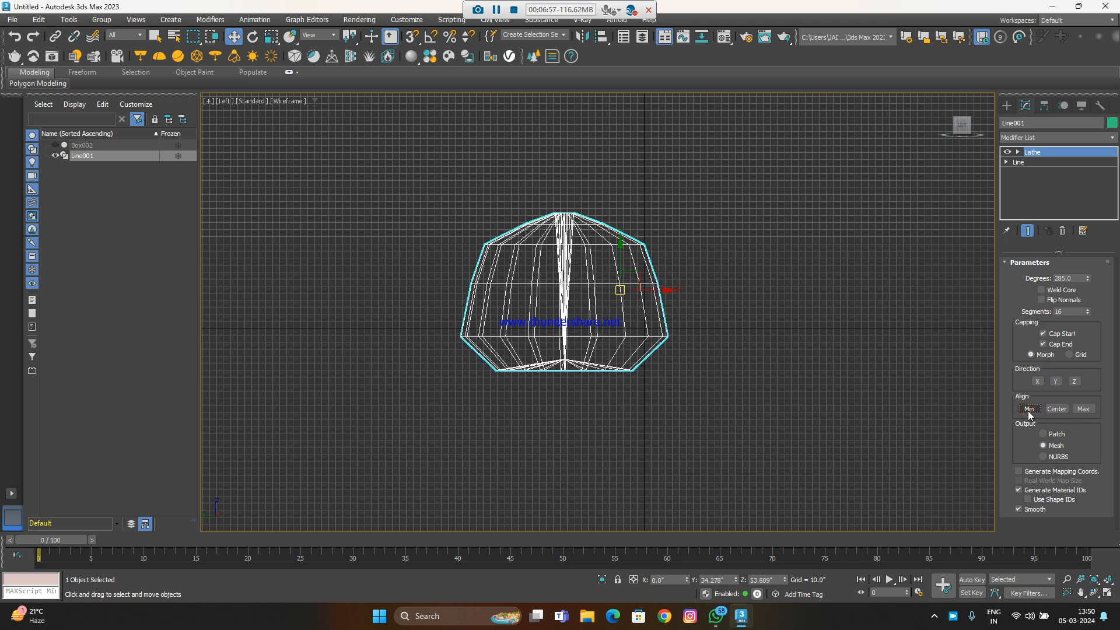
pyautogui.click(1084, 410)
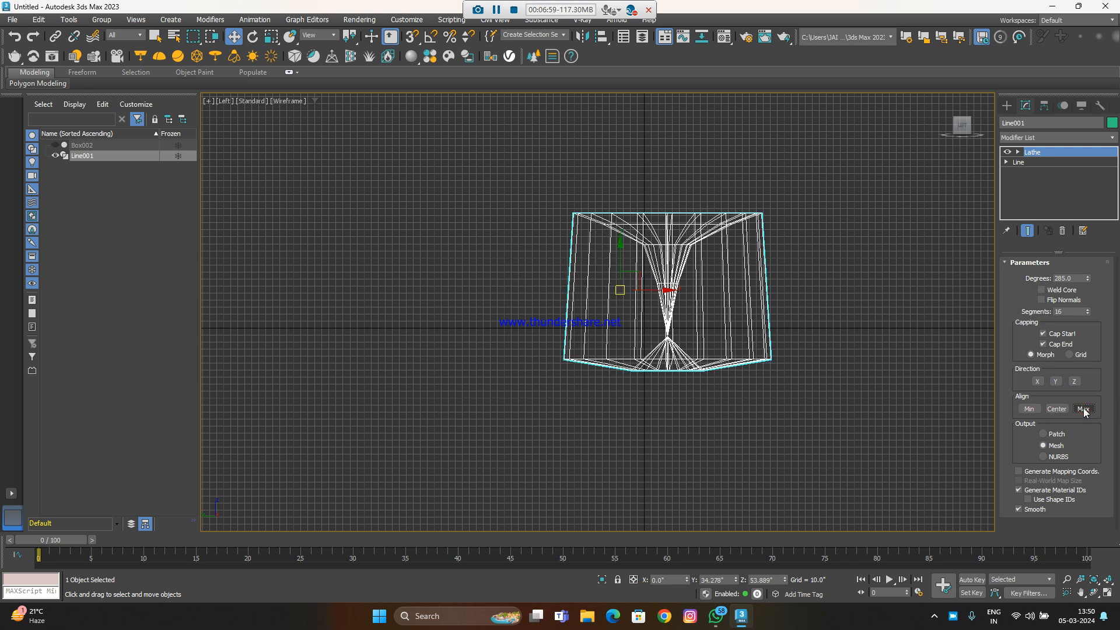
# Show all four viewports and set the Lathe axis alignment to Min
pyautogui.hotkey('alt', 'w')
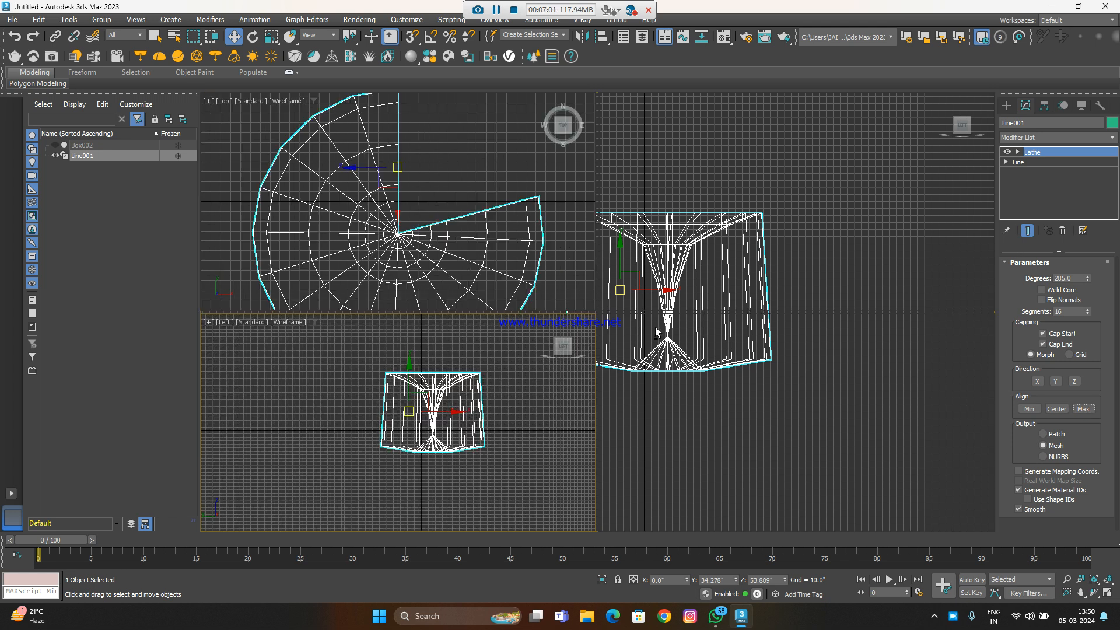
pyautogui.scroll(3, 789, 383)
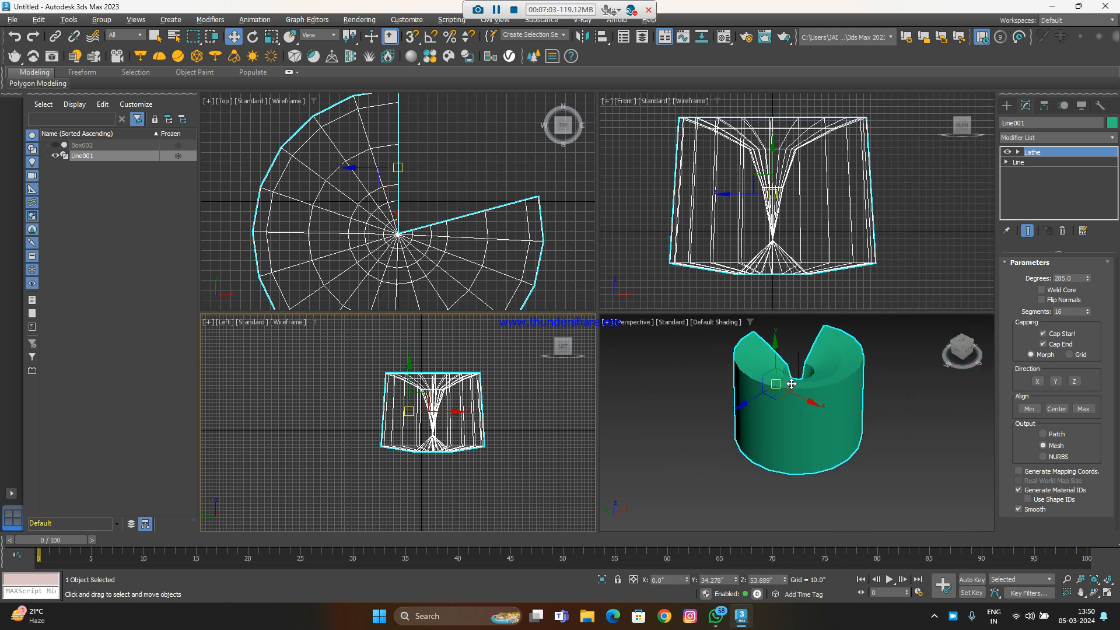
pyautogui.scroll(4, 813, 382)
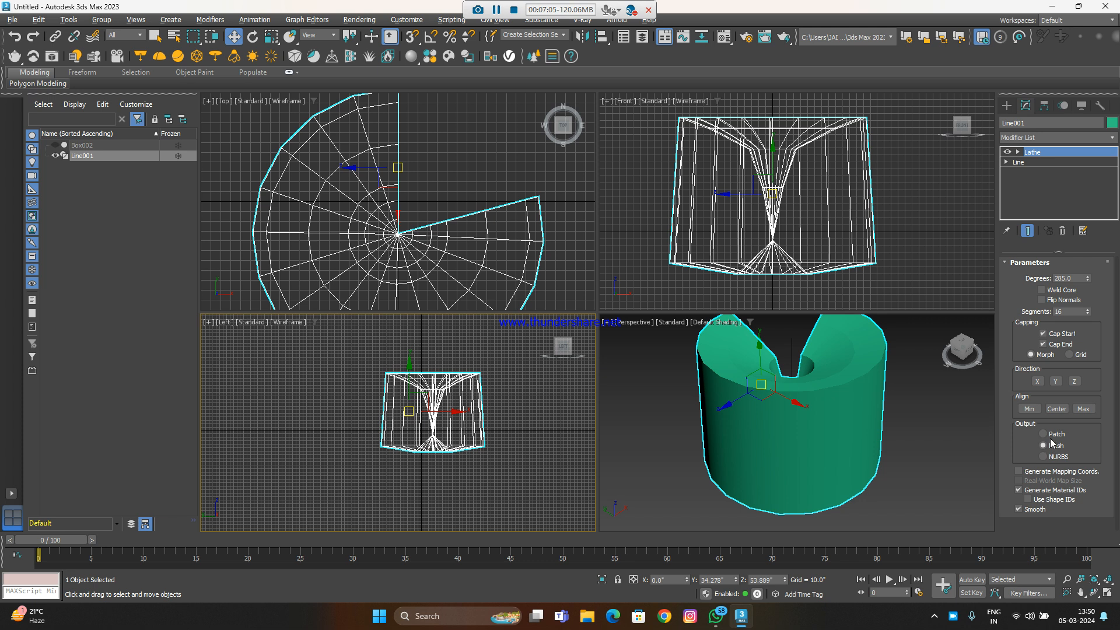
pyautogui.click(1030, 408)
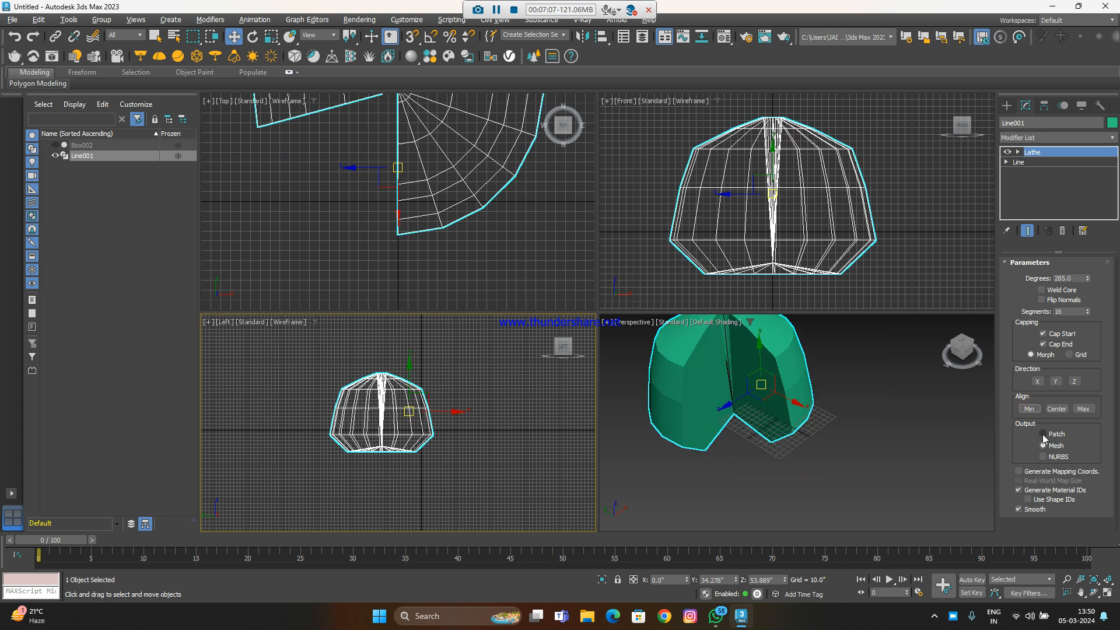
# Try the Lathe's Patch and Mesh outputs, then set the output to NURBS with Center alignment
pyautogui.click(1058, 434)
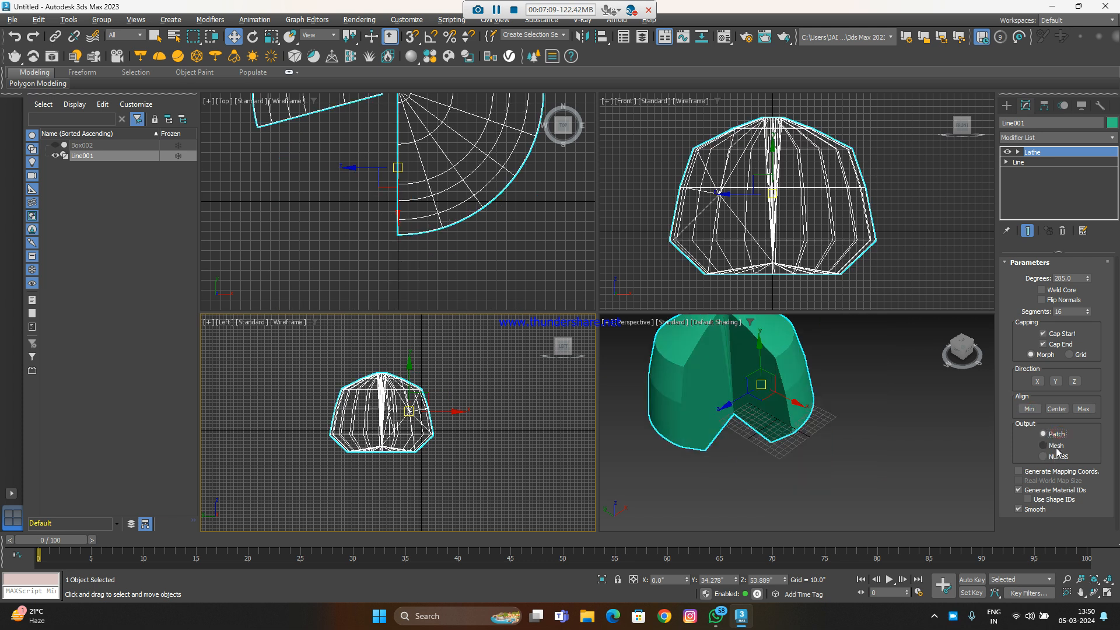
pyautogui.click(1057, 446)
pyautogui.click(1057, 457)
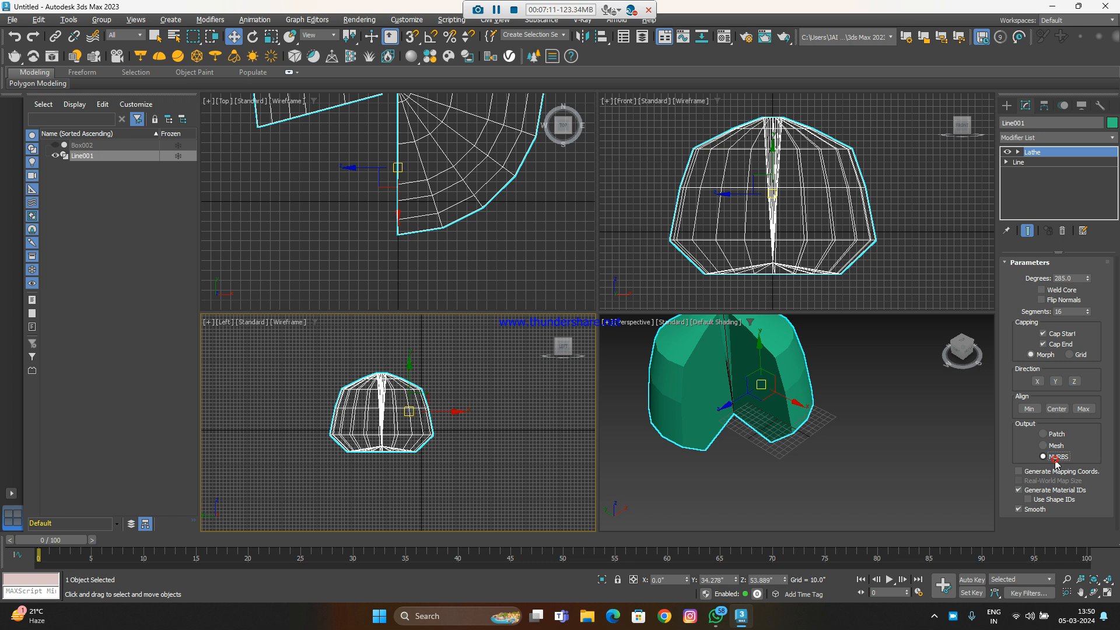
pyautogui.click(1057, 409)
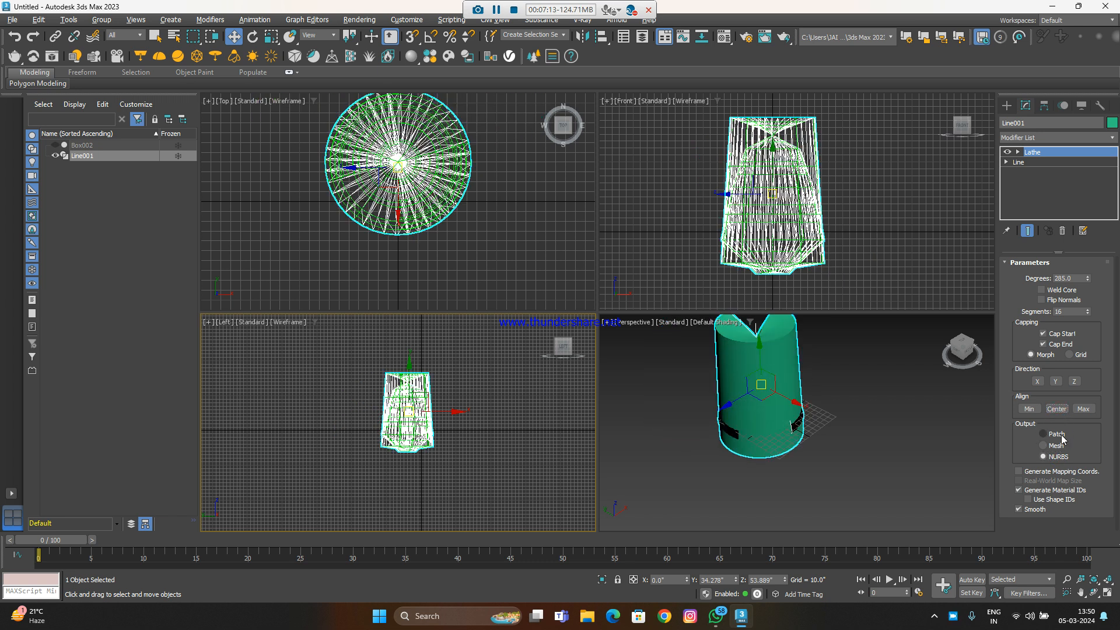
pyautogui.keyDown('alt'); pyautogui.moveTo(721, 371); pyautogui.dragTo(815, 446, button='middle'); pyautogui.keyUp('alt')
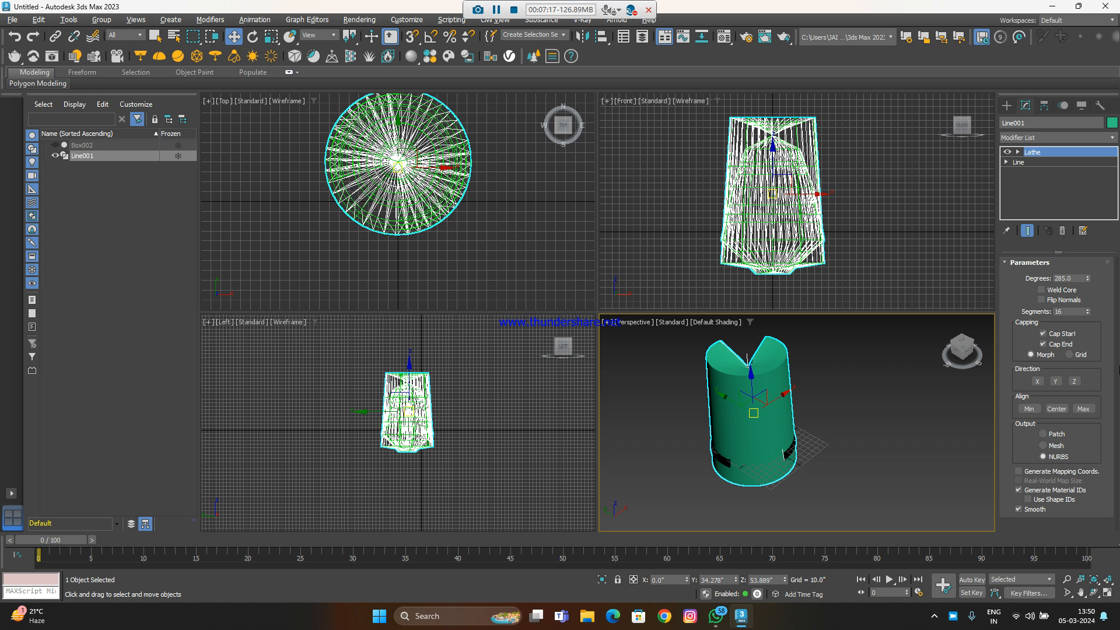
# Try the X and Z directions for the Lathe's axis of revolution
pyautogui.click(1038, 381)
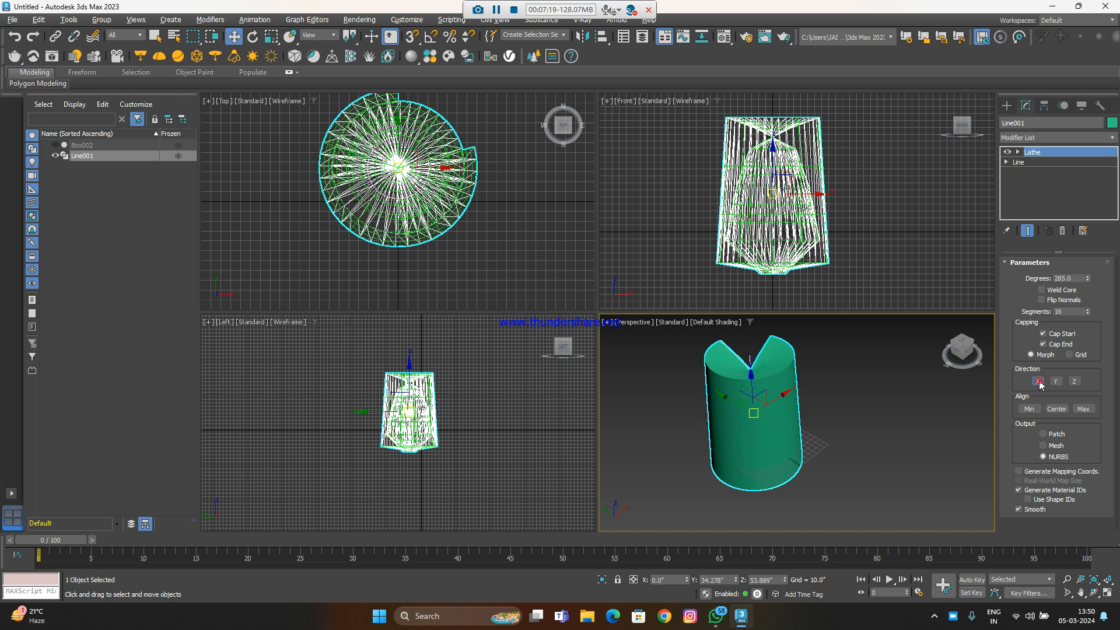
pyautogui.click(1039, 382)
pyautogui.click(1075, 382)
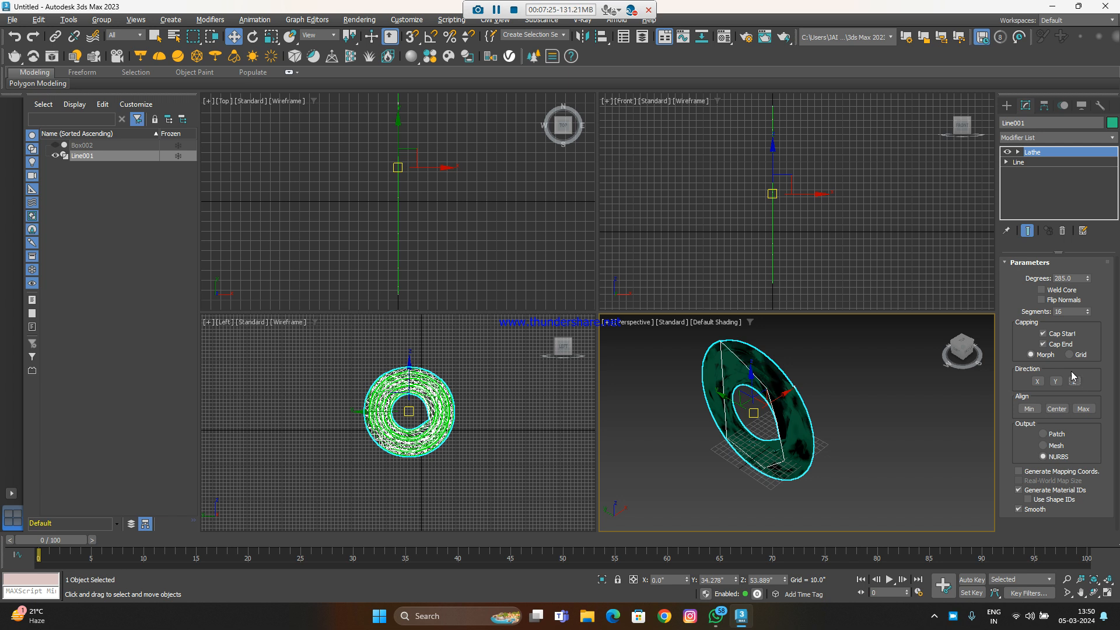
# Turn off the Lathe's start and end caps, enable Weld Core and Flip Normals, and set Segments to 3
pyautogui.click(1044, 345)
pyautogui.click(1044, 333)
pyautogui.click(1043, 356)
pyautogui.click(1064, 290)
pyautogui.click(1059, 300)
pyautogui.moveTo(1087, 313); pyautogui.dragTo(1088, 335)
# Set the Lathe direction to X and raise its Segments to 118
pyautogui.click(1037, 381)
pyautogui.scroll(5, 749, 449)
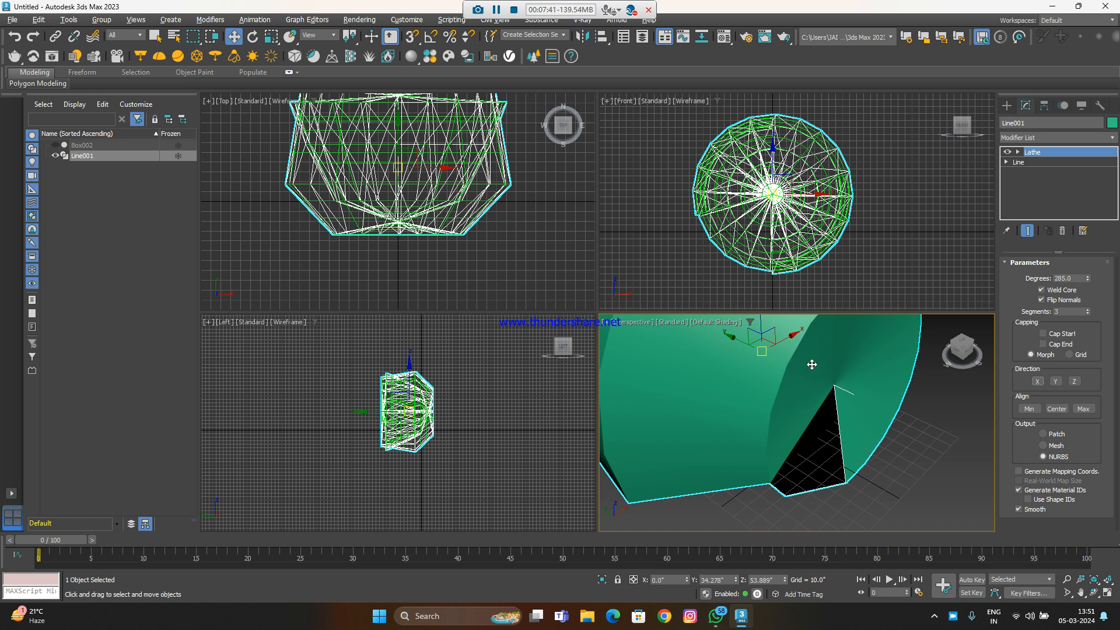
pyautogui.moveTo(1090, 313); pyautogui.dragTo(1091, 251)
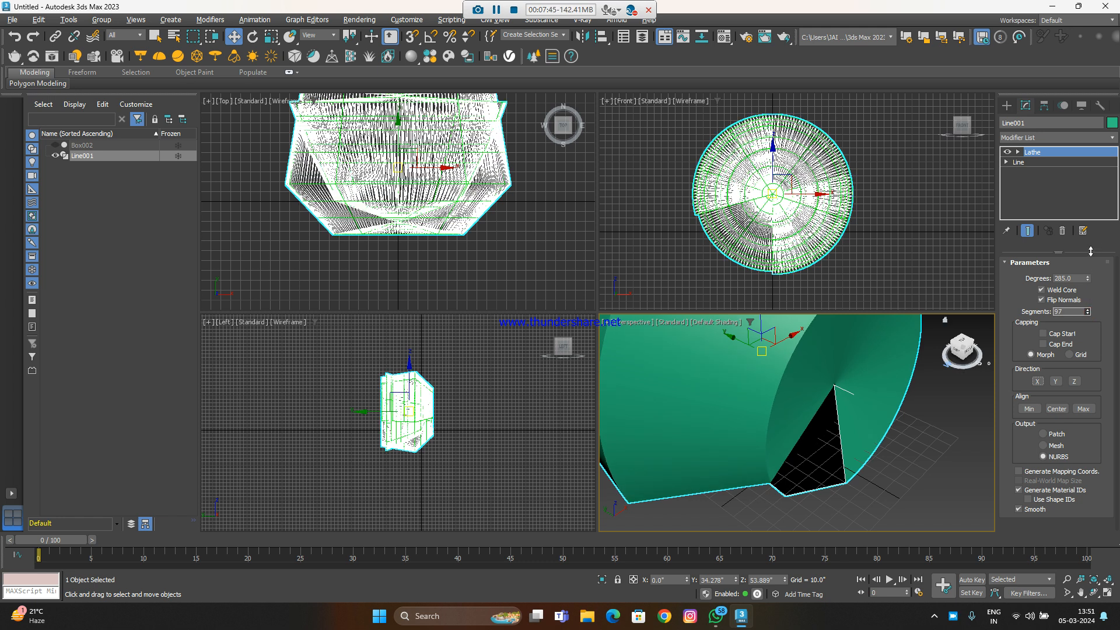
# Turn on edged faces in the Perspective viewport and reselect the lathed object
pyautogui.scroll(-3, 878, 377)
pyautogui.click(892, 386)
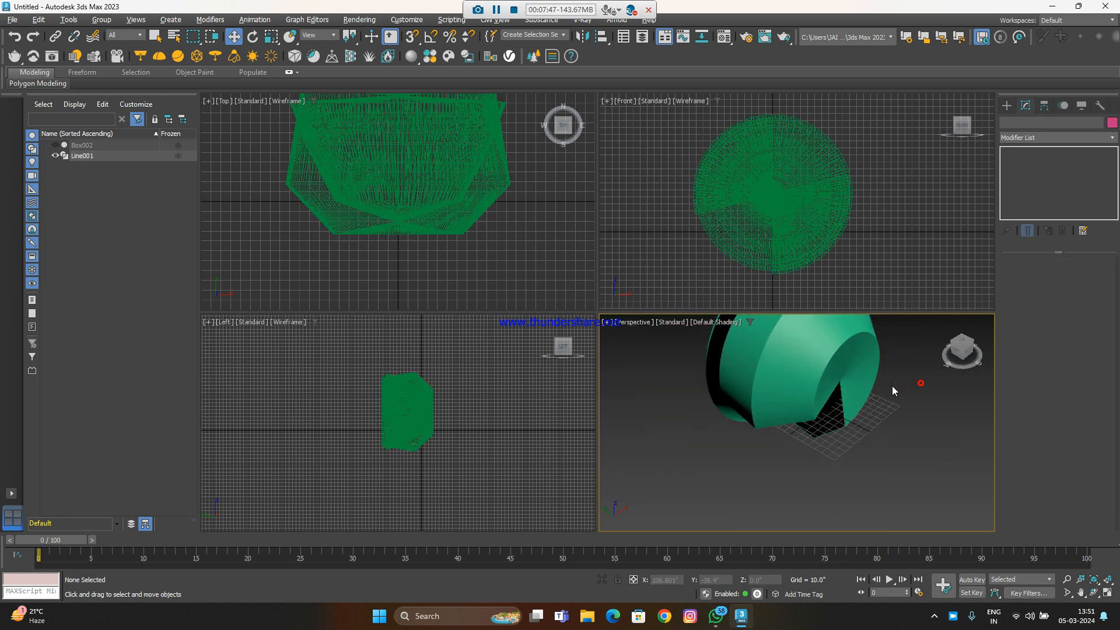
pyautogui.moveTo(776, 409); pyautogui.dragTo(757, 448, button='middle')
pyautogui.scroll(4, 769, 429)
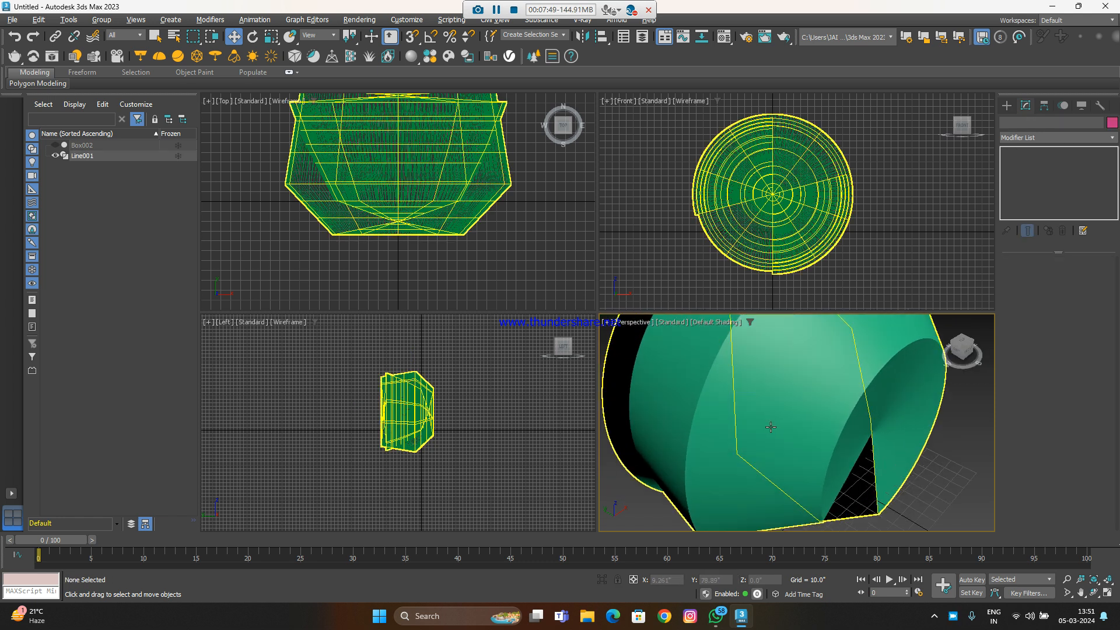
pyautogui.press('F4')
pyautogui.scroll(-3, 782, 408)
pyautogui.scroll(5, 788, 385)
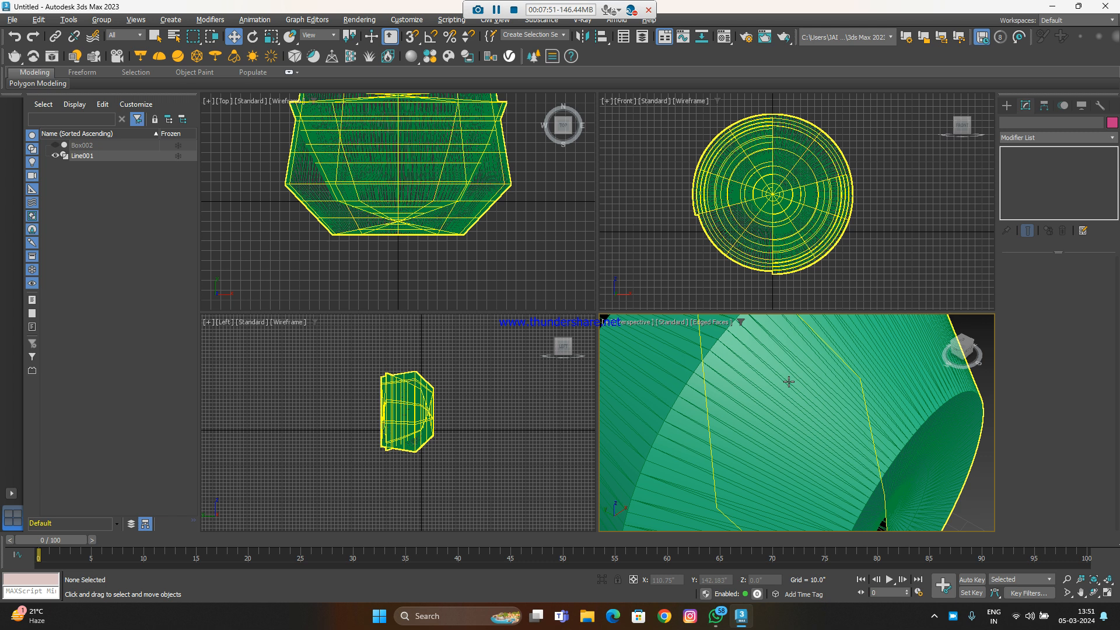
pyautogui.click(789, 382)
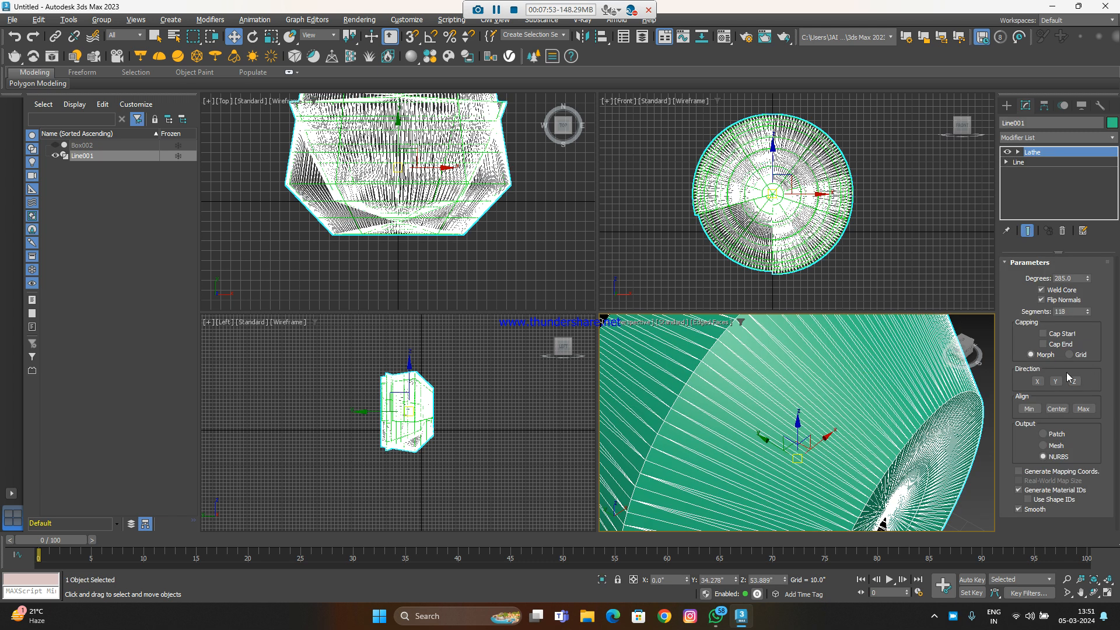
# Set the Lathe output to Patch and enable Use Shape IDs
pyautogui.click(1051, 443)
pyautogui.click(1057, 434)
pyautogui.scroll(-3, 720, 362)
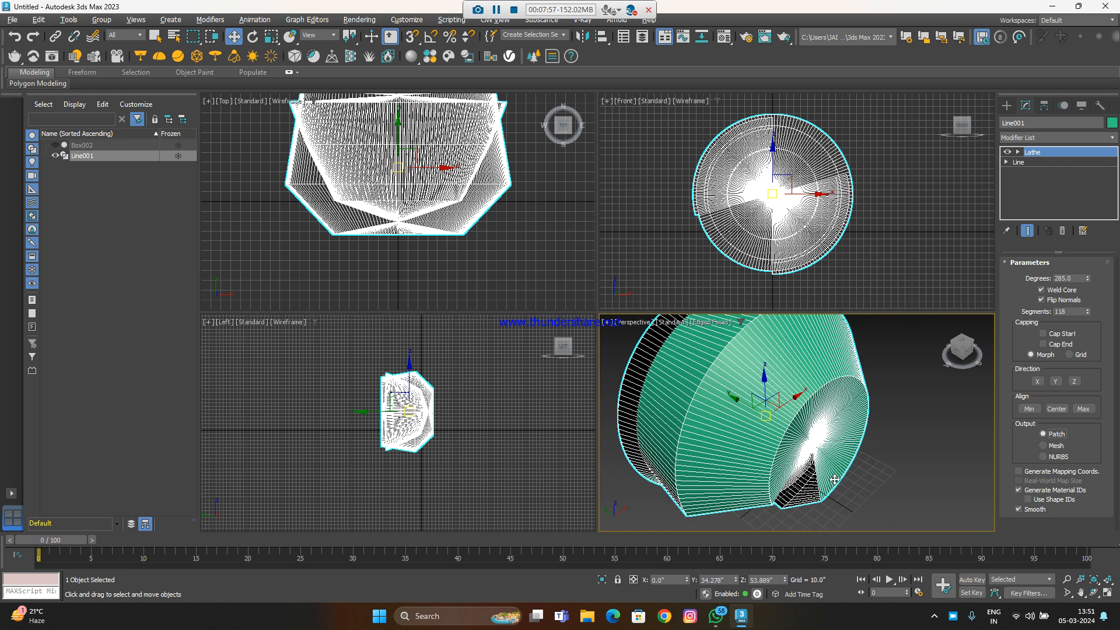
pyautogui.scroll(3, 835, 477)
pyautogui.click(1030, 499)
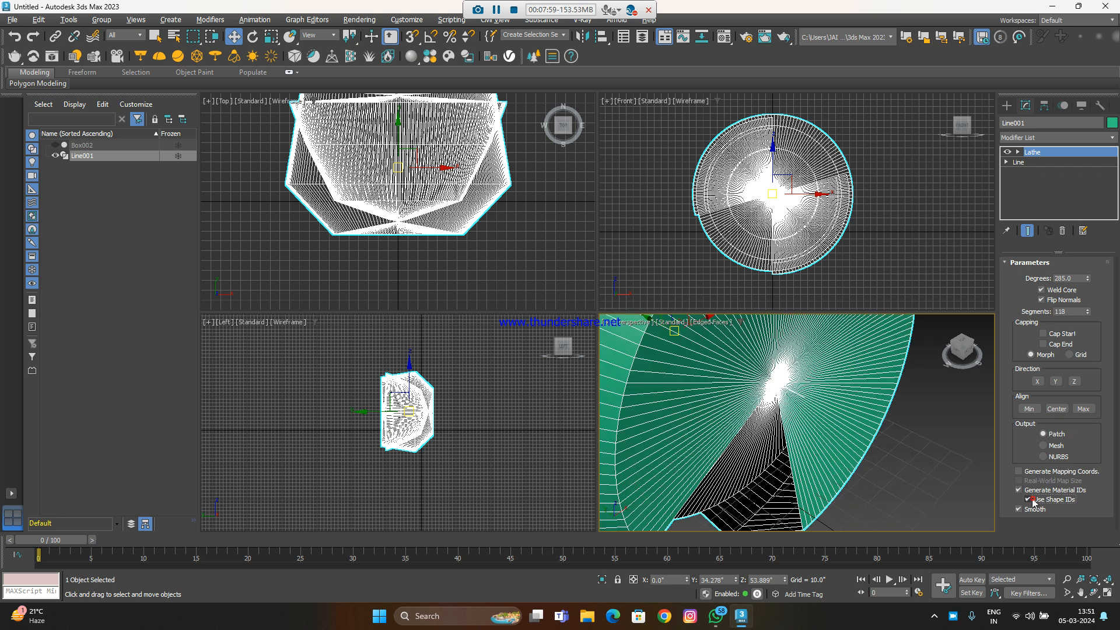
# Maximize the Perspective viewport and delete the lathed object
pyautogui.scroll(-4, 763, 416)
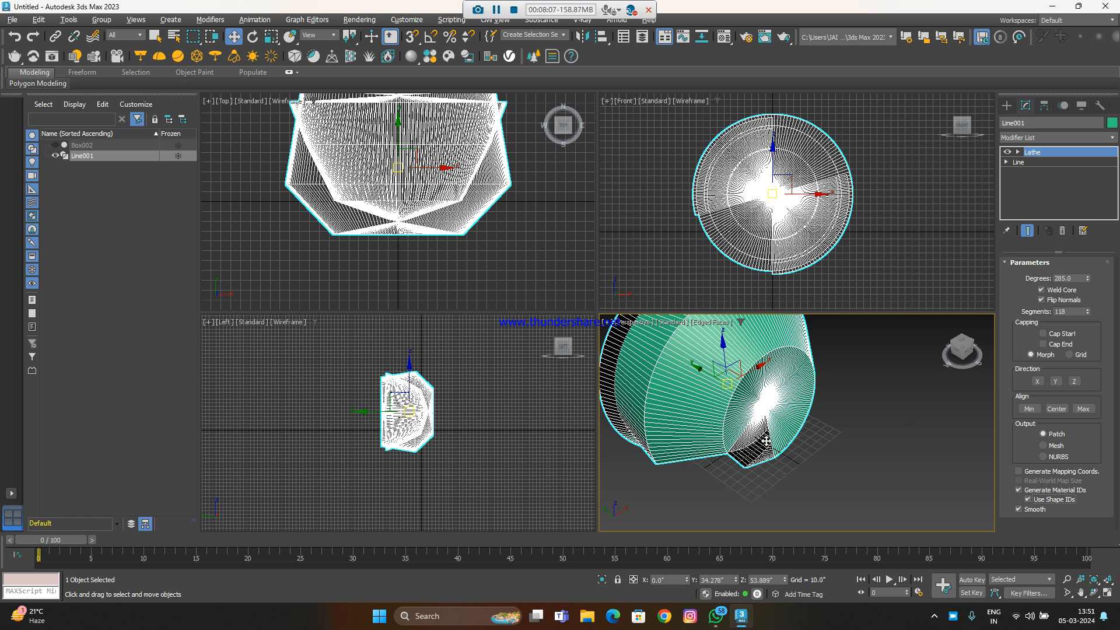
pyautogui.scroll(-5, 779, 449)
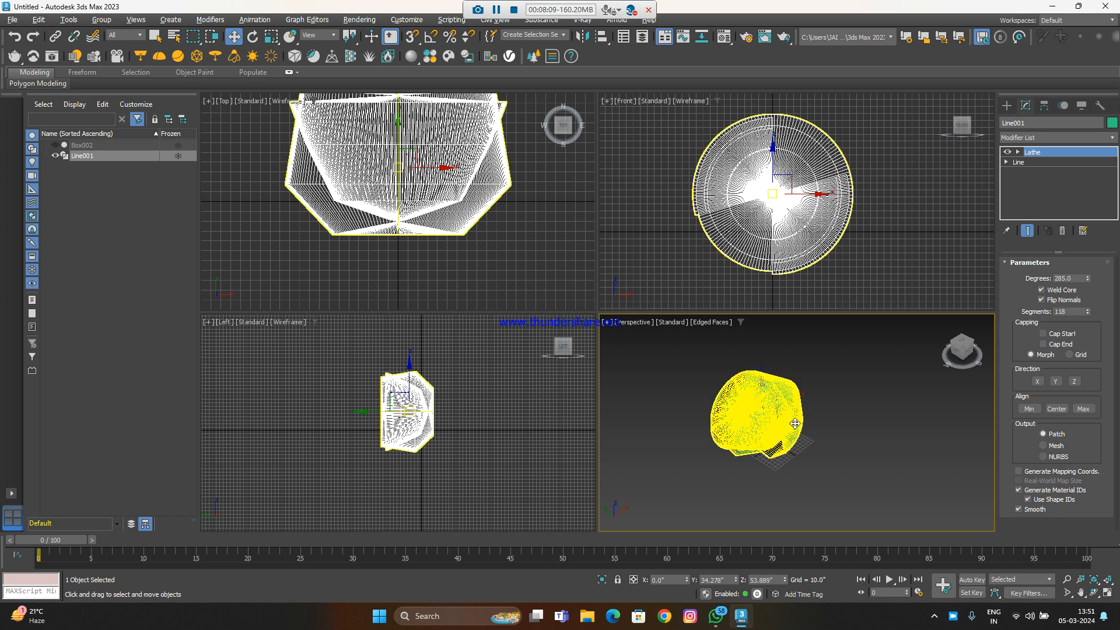
pyautogui.hotkey('alt', 'w')
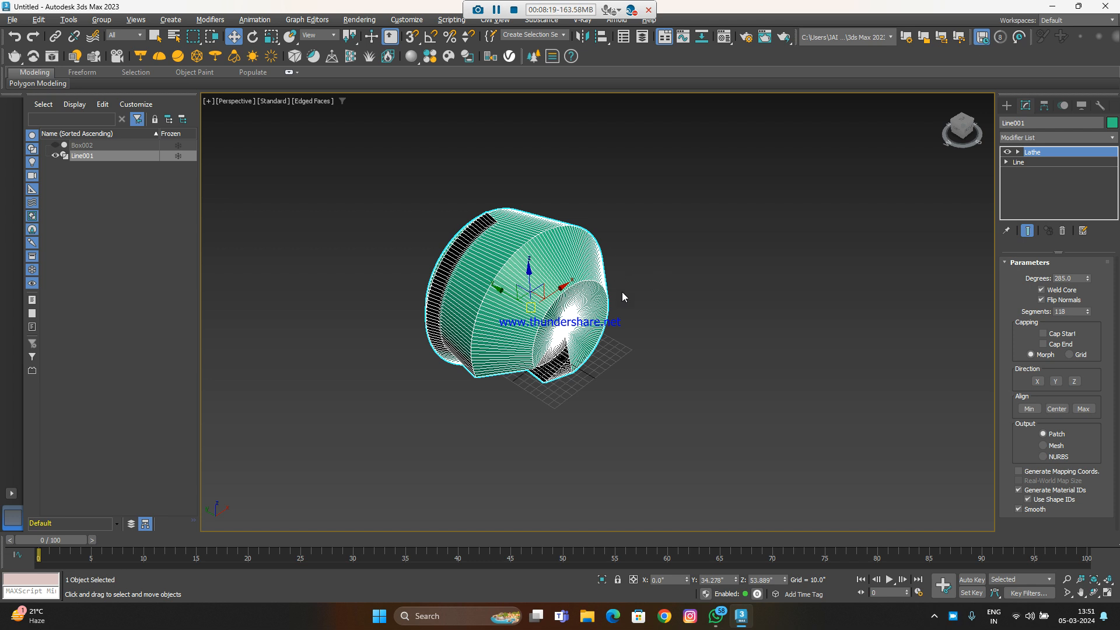
pyautogui.moveTo(355, 394); pyautogui.dragTo(354, 391)
pyautogui.press('Delete')
# Draw a spline circle with a radius of about 145" in the Perspective viewport
pyautogui.click(1021, 138)
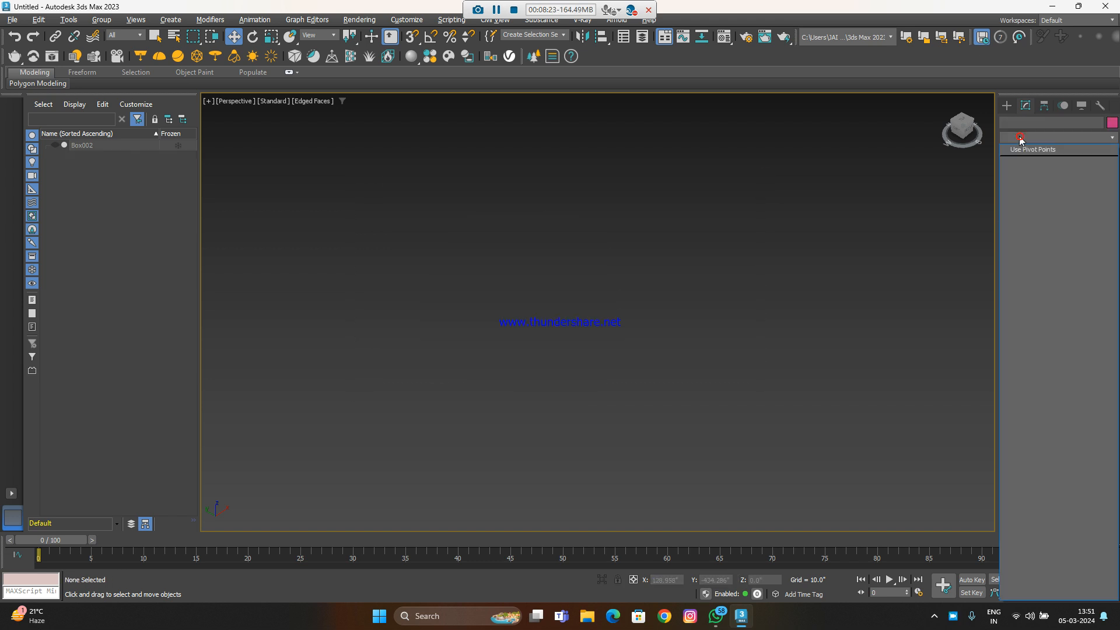
pyautogui.click(1004, 108)
pyautogui.click(1006, 106)
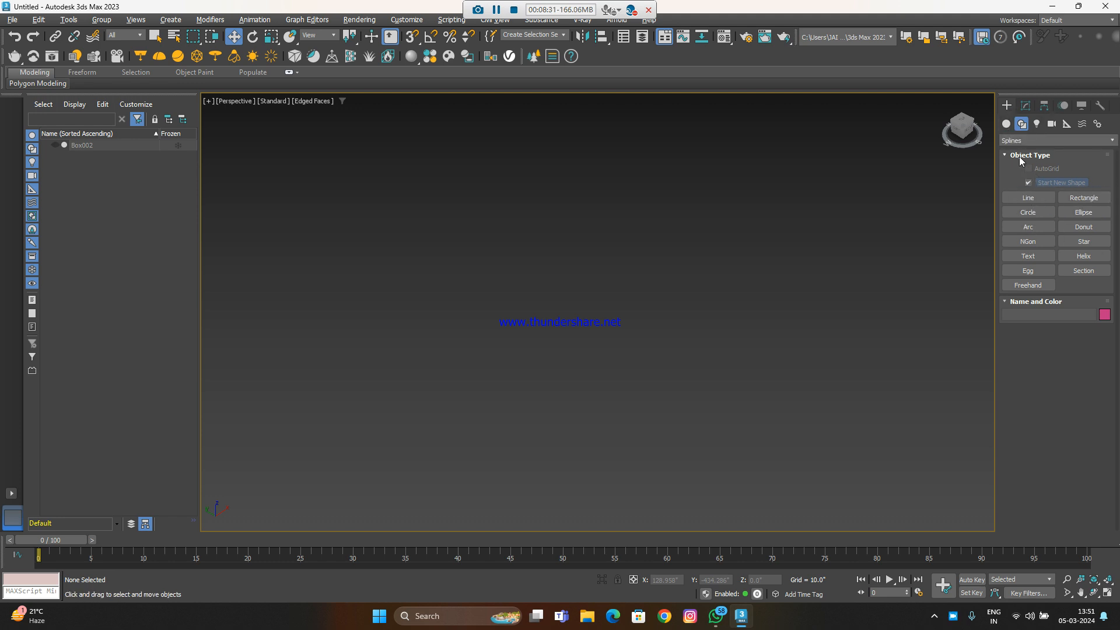
pyautogui.click(1035, 140)
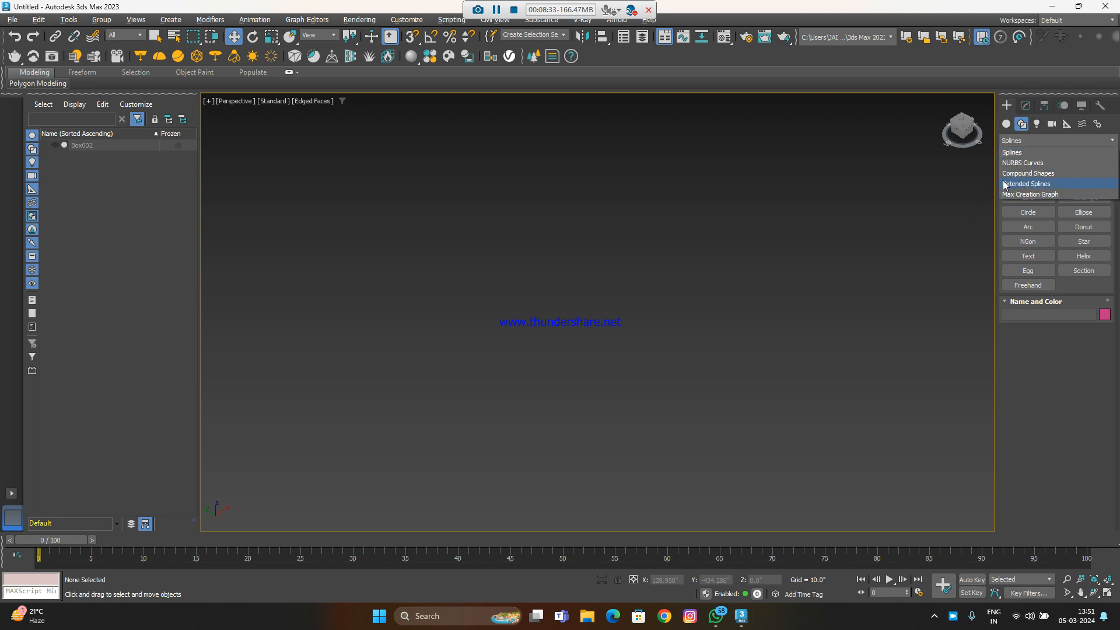
pyautogui.click(910, 199)
pyautogui.click(1028, 211)
pyautogui.moveTo(689, 277); pyautogui.dragTo(634, 324)
pyautogui.scroll(3, 780, 225)
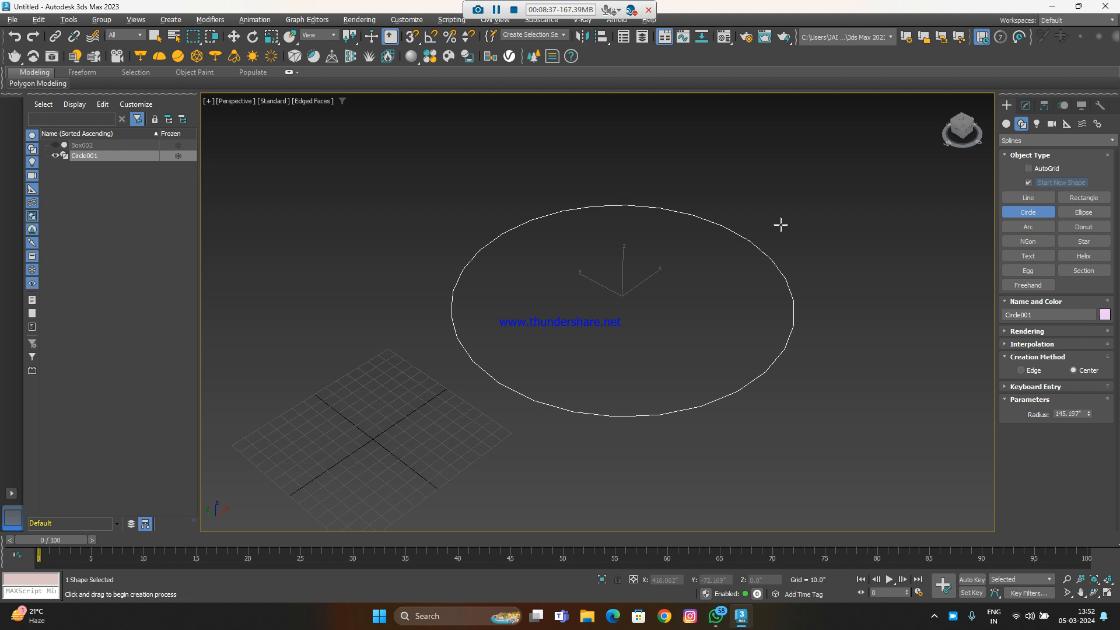
# Draw a second circle of about 90" radius overlapping the first one's edge, and undo it
pyautogui.moveTo(781, 225); pyautogui.dragTo(723, 260)
pyautogui.moveTo(771, 242); pyautogui.dragTo(749, 294, button='middle')
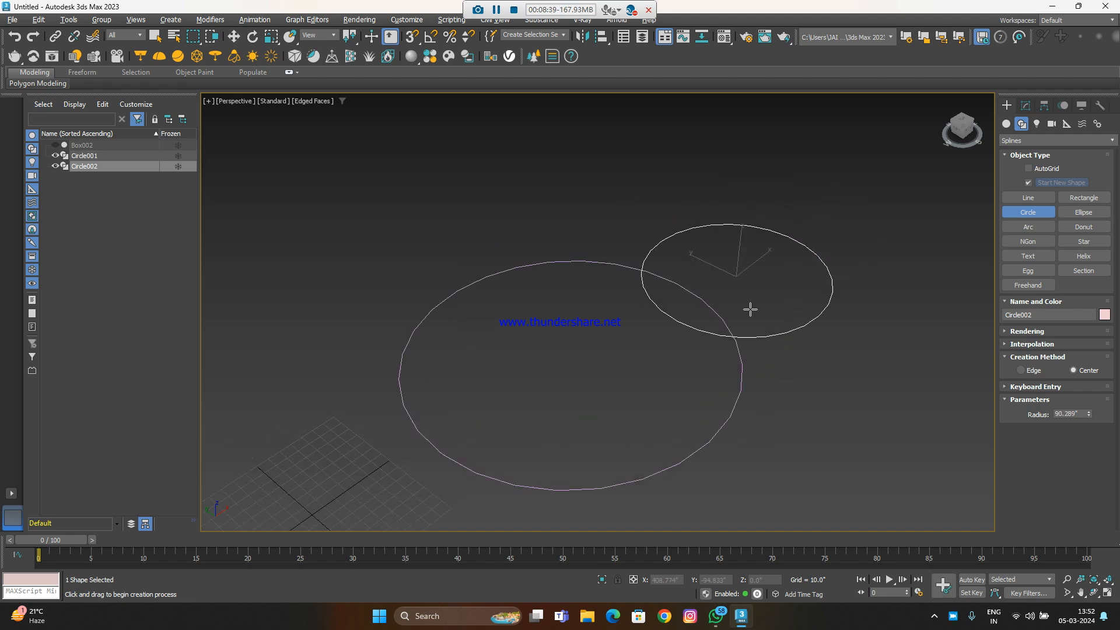
pyautogui.hotkey('ctrl', 'z')
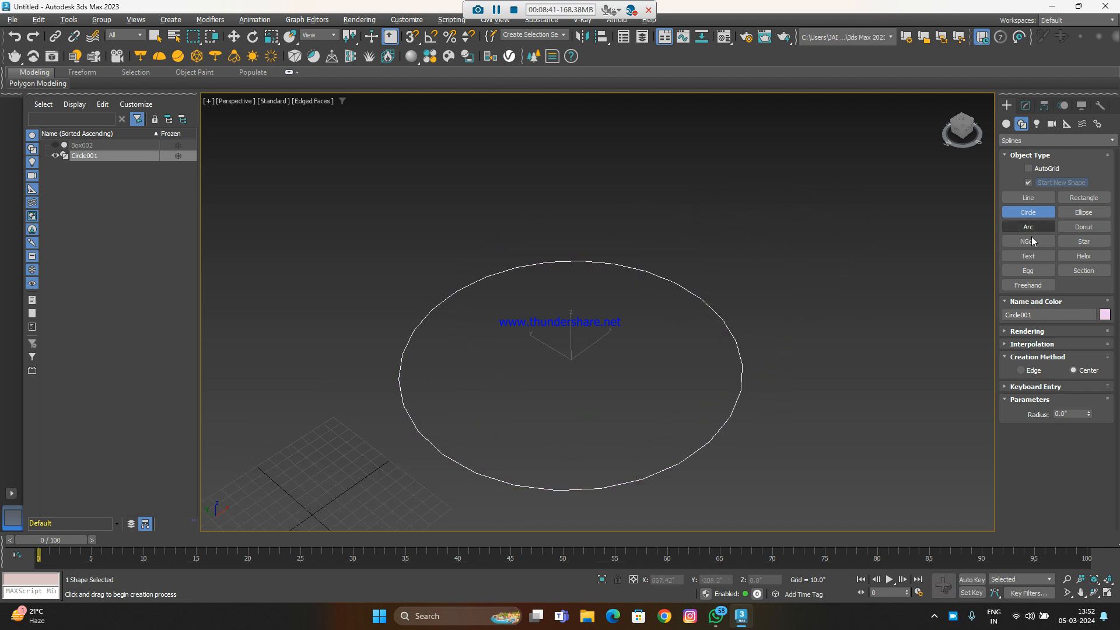
# Browse the modifiers available for the circle, scanning the selection, world-space and object-space groups
pyautogui.click(1067, 141)
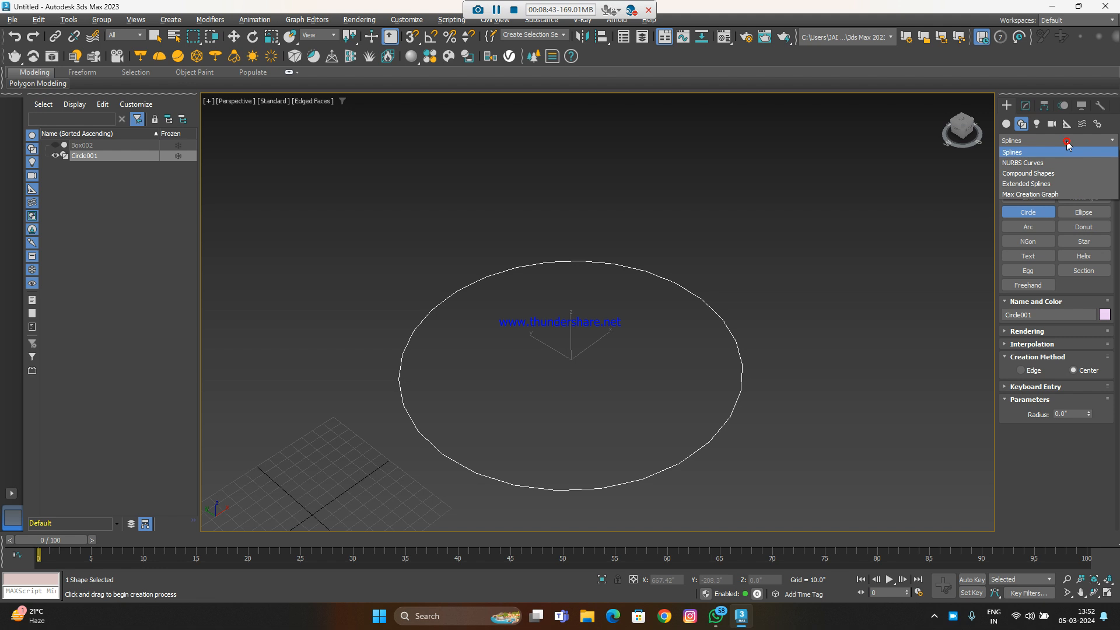
pyautogui.click(1025, 106)
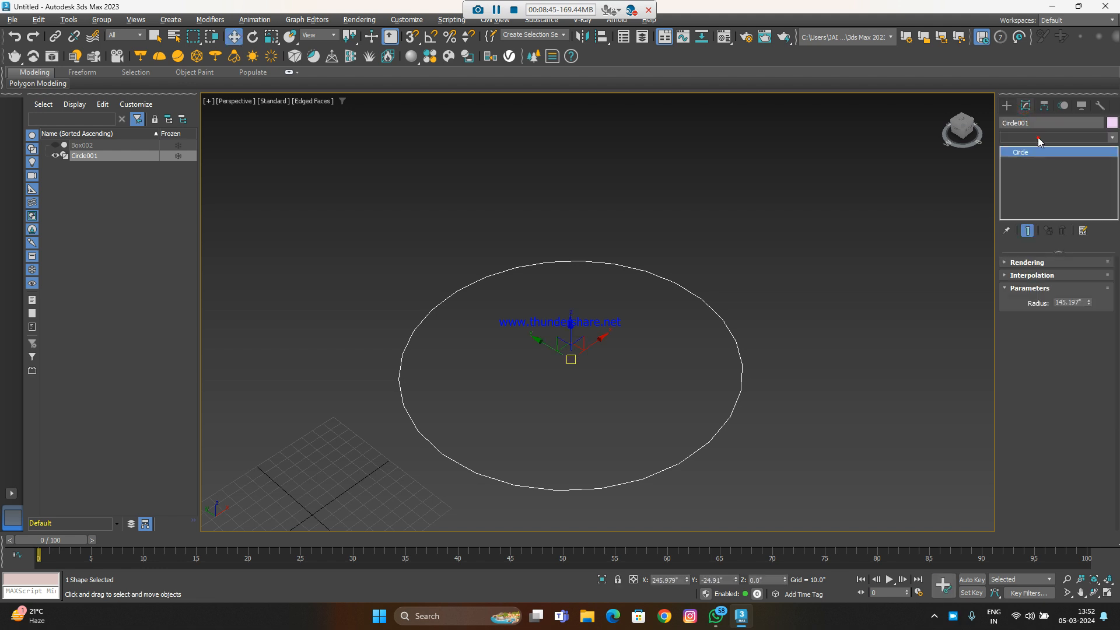
pyautogui.click(1038, 138)
pyautogui.scroll(-5, 1049, 425)
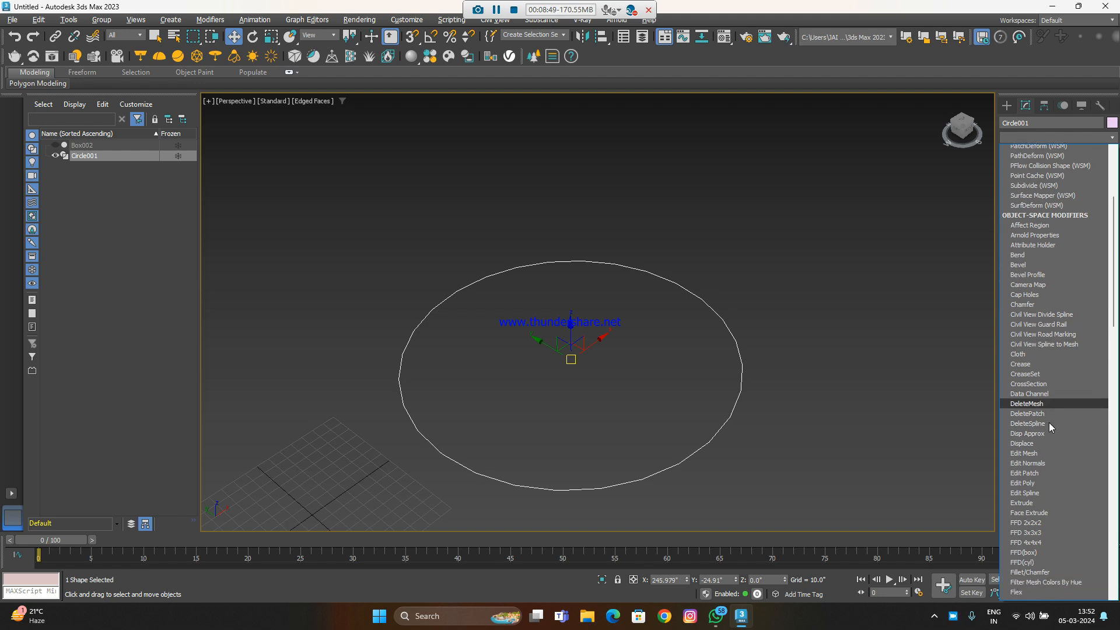
pyautogui.scroll(-3, 1050, 496)
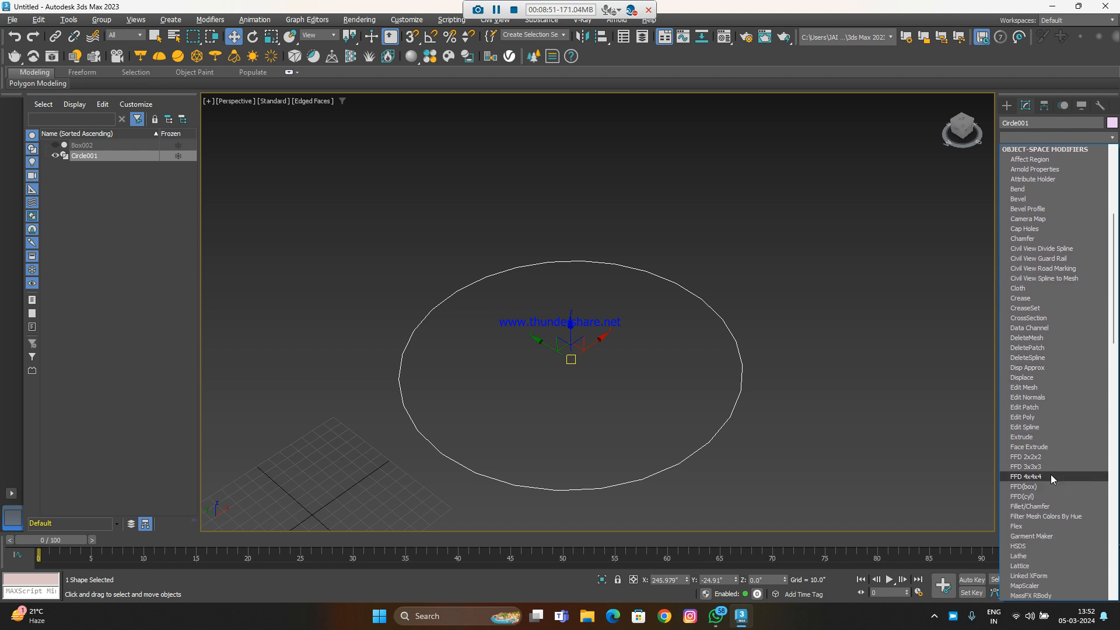
pyautogui.scroll(-5, 1031, 525)
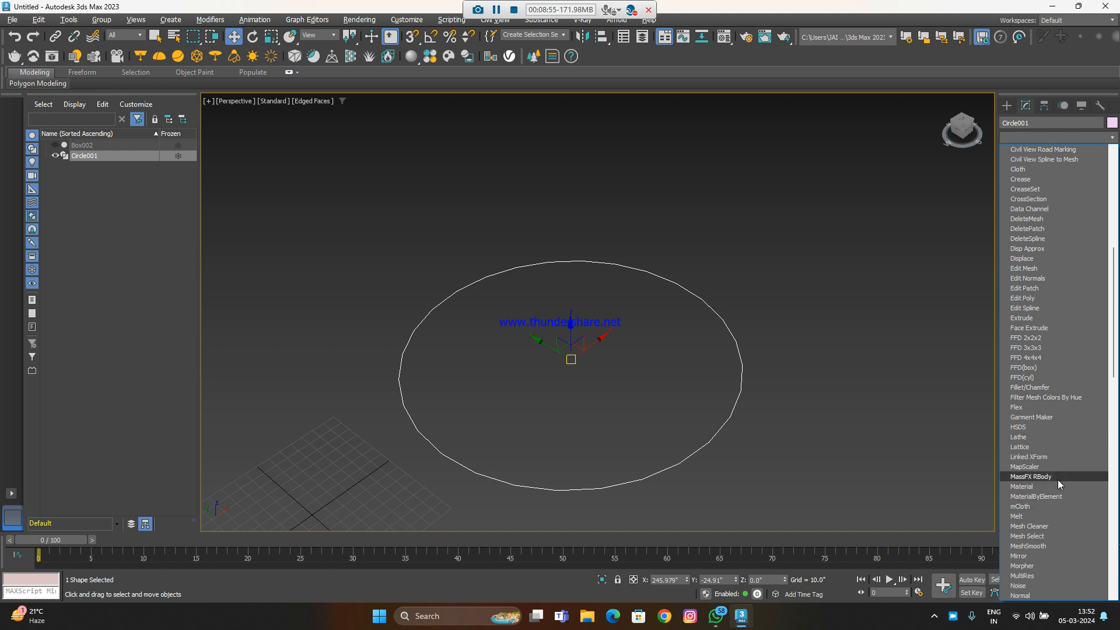
pyautogui.scroll(-2, 1033, 526)
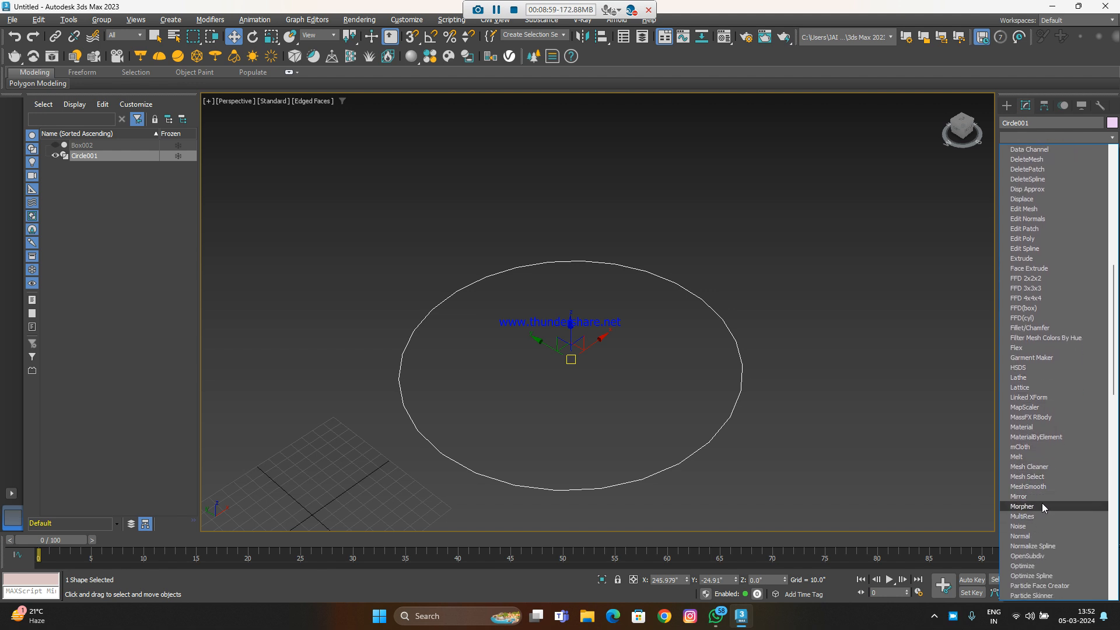
pyautogui.scroll(-3, 1044, 524)
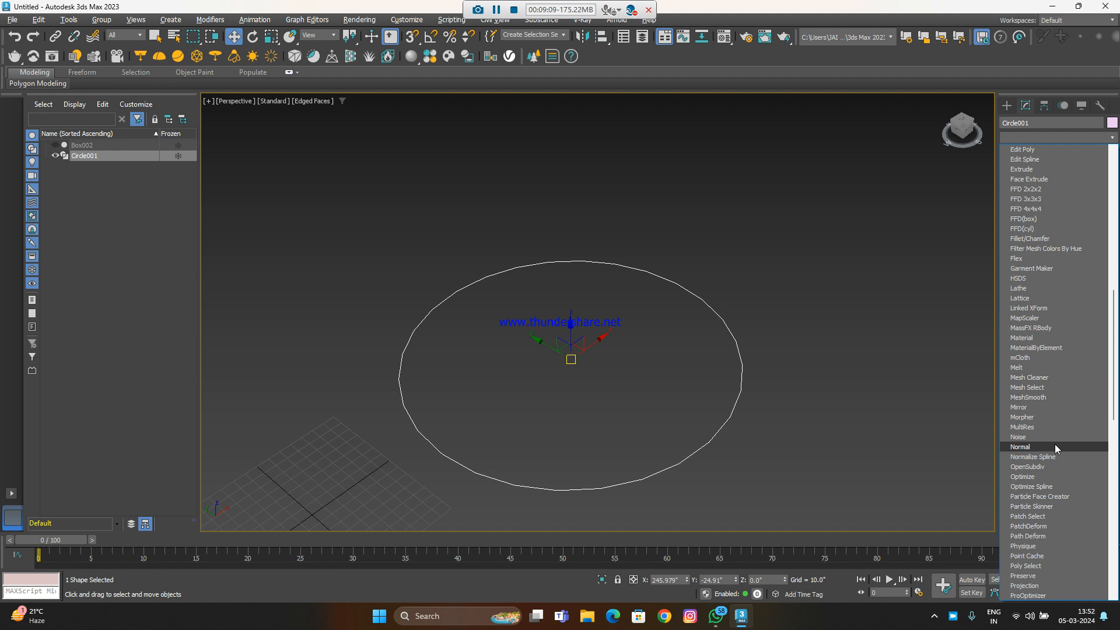
pyautogui.scroll(-4, 1028, 537)
pyautogui.scroll(-4, 1029, 527)
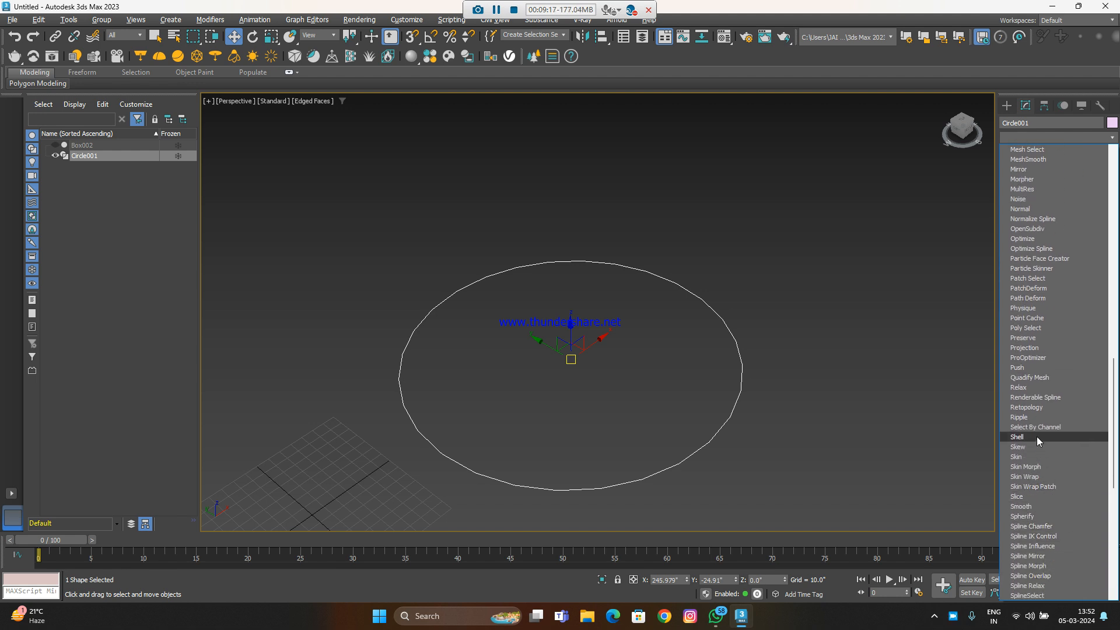
pyautogui.click(721, 202)
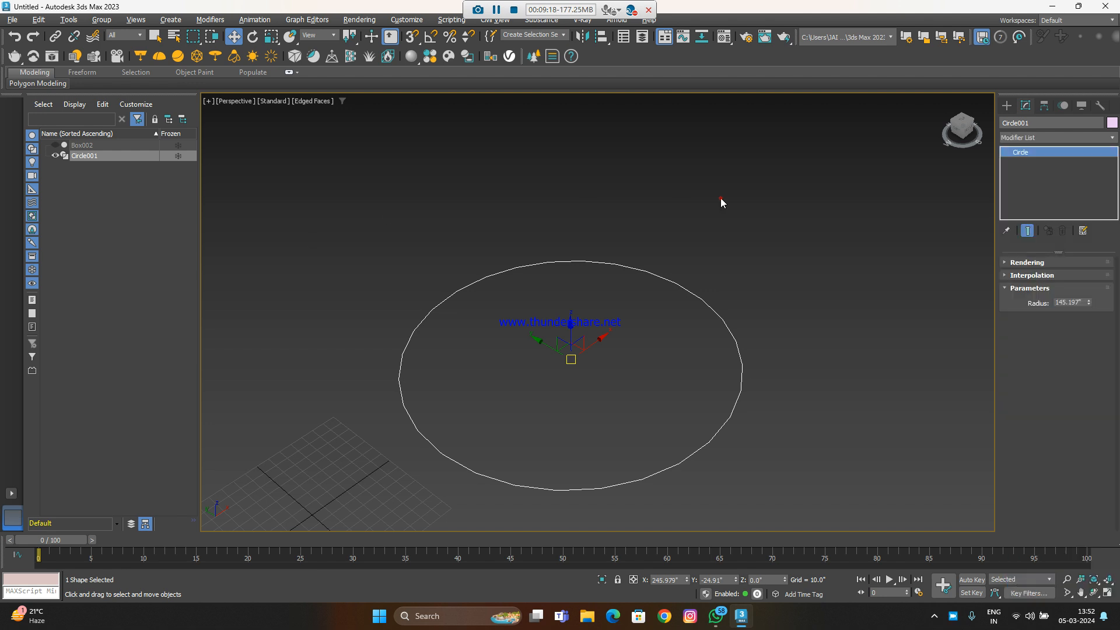
pyautogui.click(1032, 137)
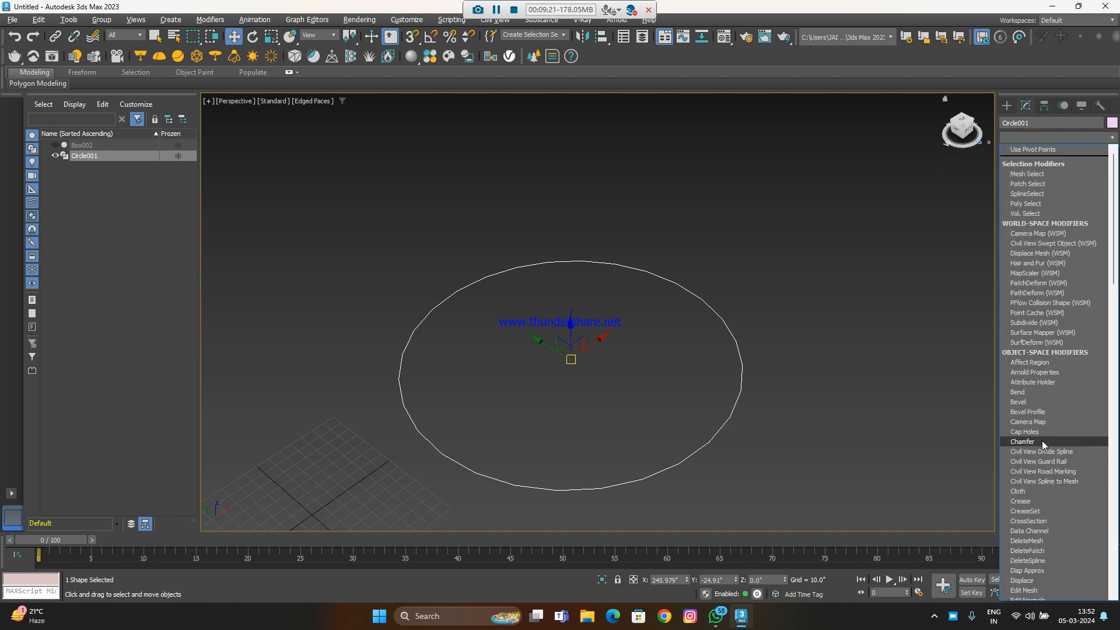
pyautogui.scroll(-5, 1056, 420)
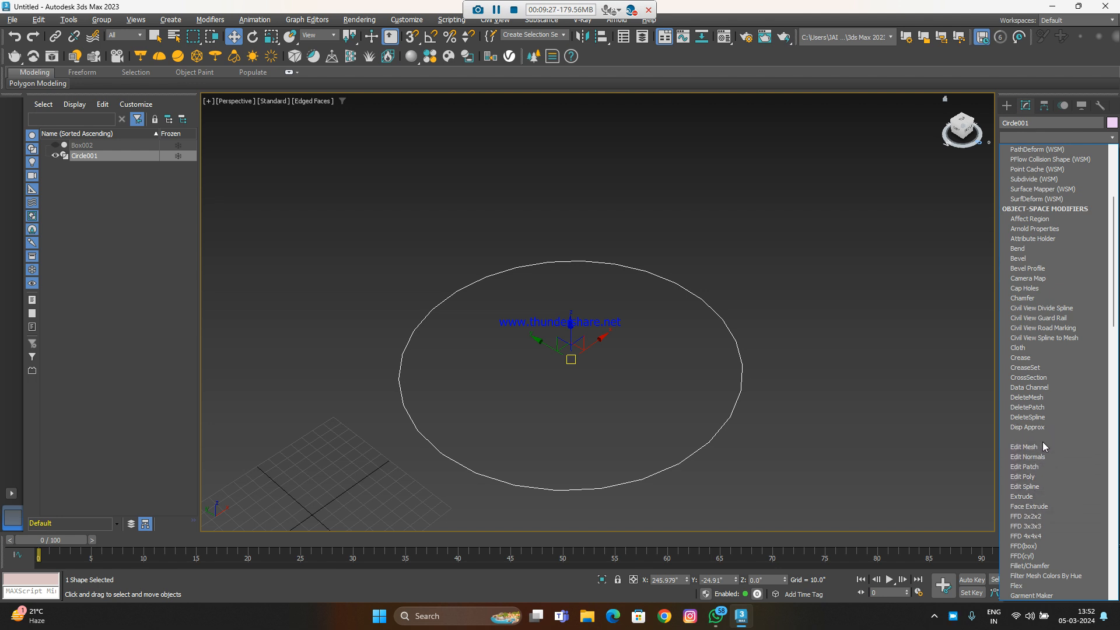
pyautogui.scroll(-2, 1044, 490)
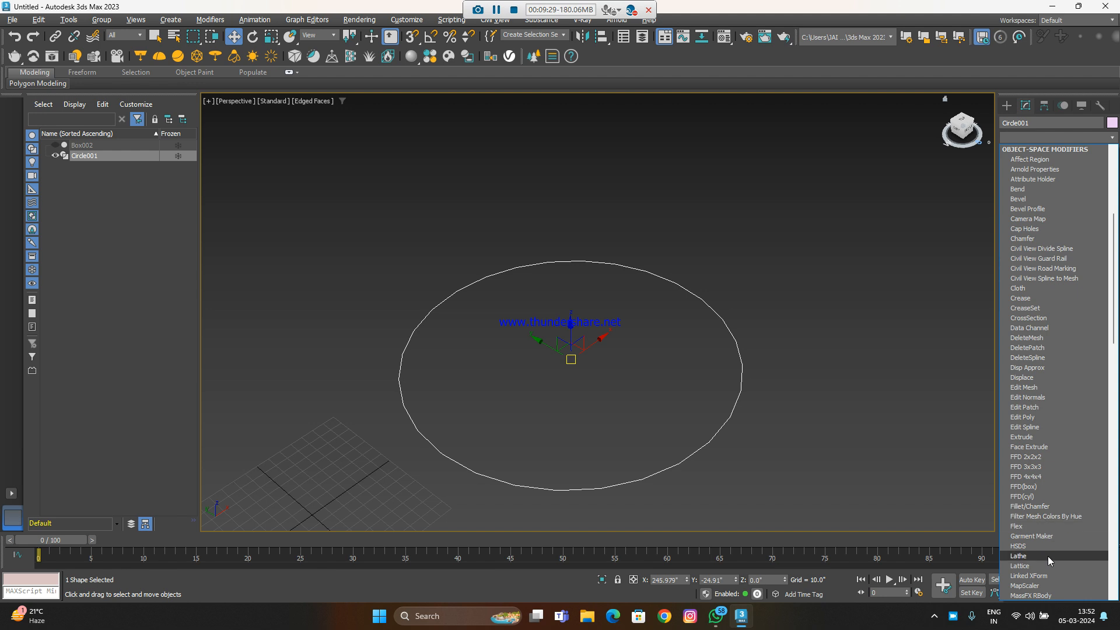
pyautogui.scroll(-2, 1047, 566)
pyautogui.scroll(3, 1048, 566)
pyautogui.scroll(5, 1056, 469)
pyautogui.click(1039, 137)
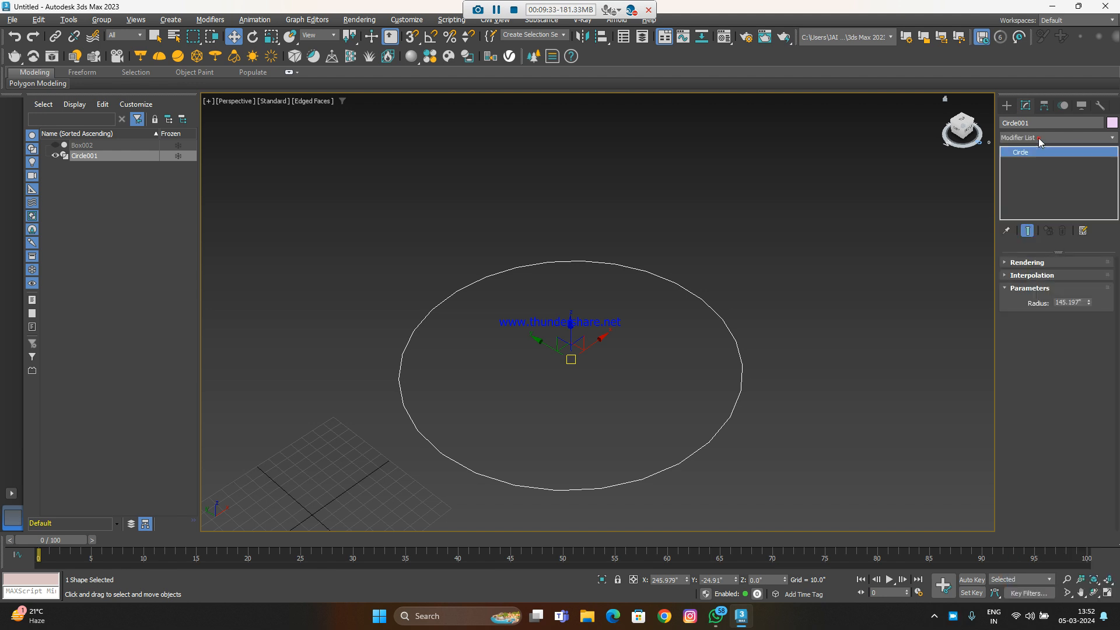
# Apply an Extrude modifier to the circle and set its amount to 138"
pyautogui.click(1039, 138)
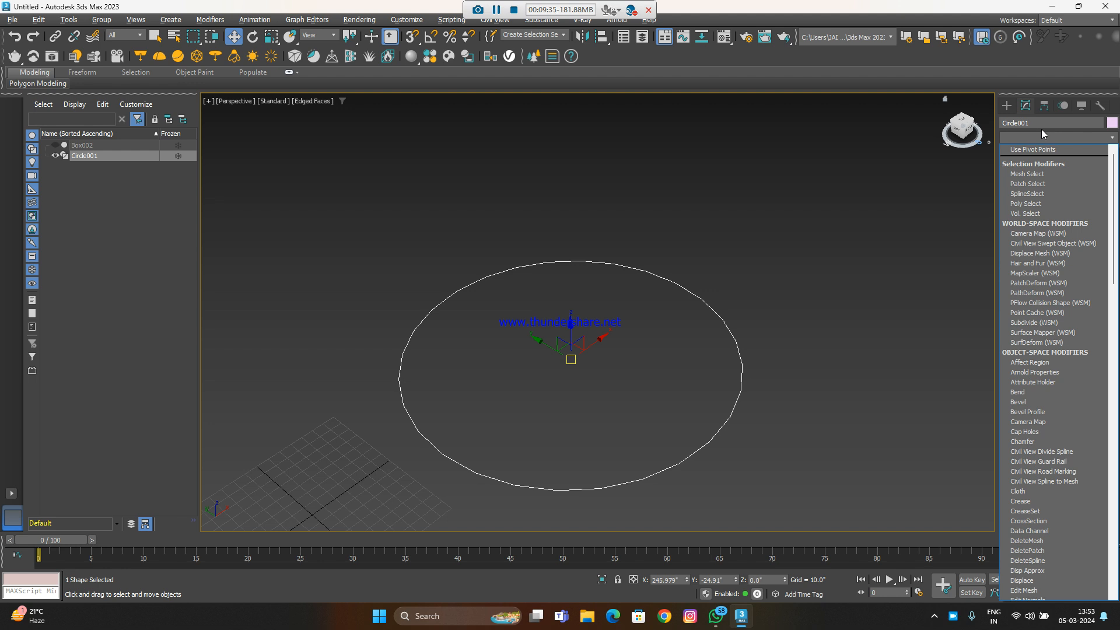
pyautogui.write('ex')
pyautogui.click(1045, 149)
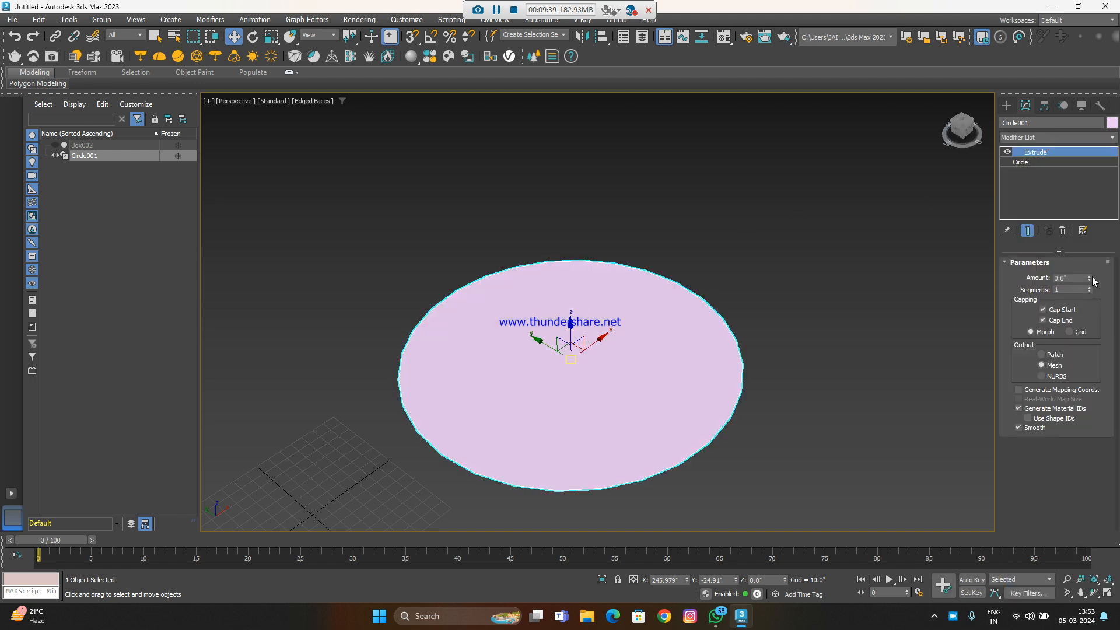
pyautogui.moveTo(1093, 281); pyautogui.dragTo(1089, 334)
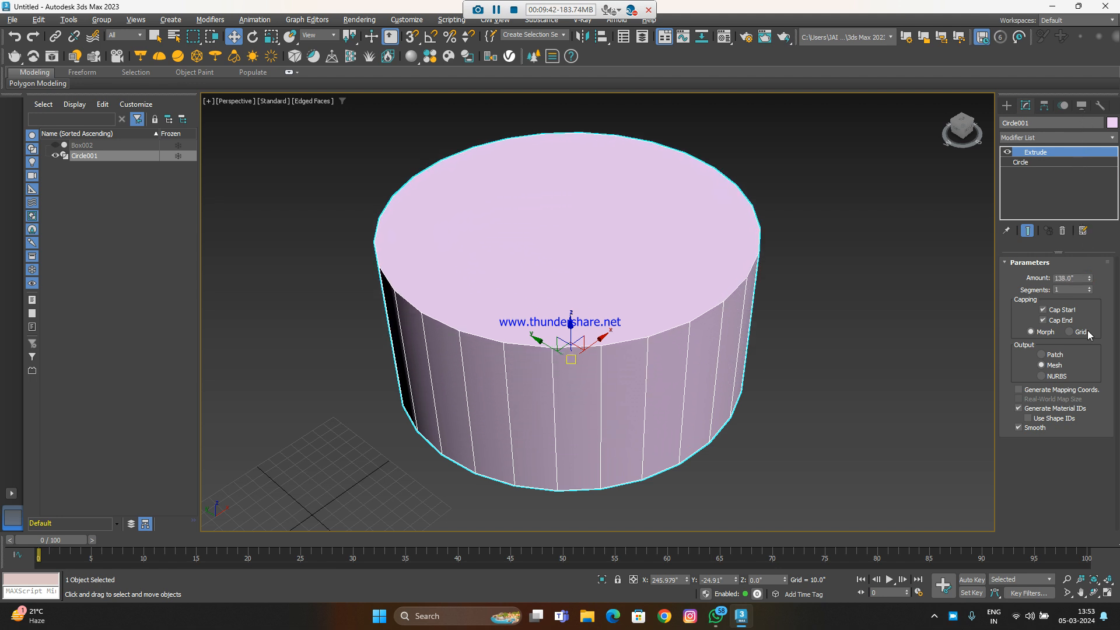
# Switch the Extrude output to Patch and back to Mesh, and set its segments to 22
pyautogui.click(1049, 354)
pyautogui.click(1042, 366)
pyautogui.moveTo(1090, 290)
pyautogui.mouseDown()
pyautogui.moveTo(1084, 270)
pyautogui.moveTo(1084, 279)
pyautogui.mouseUp()
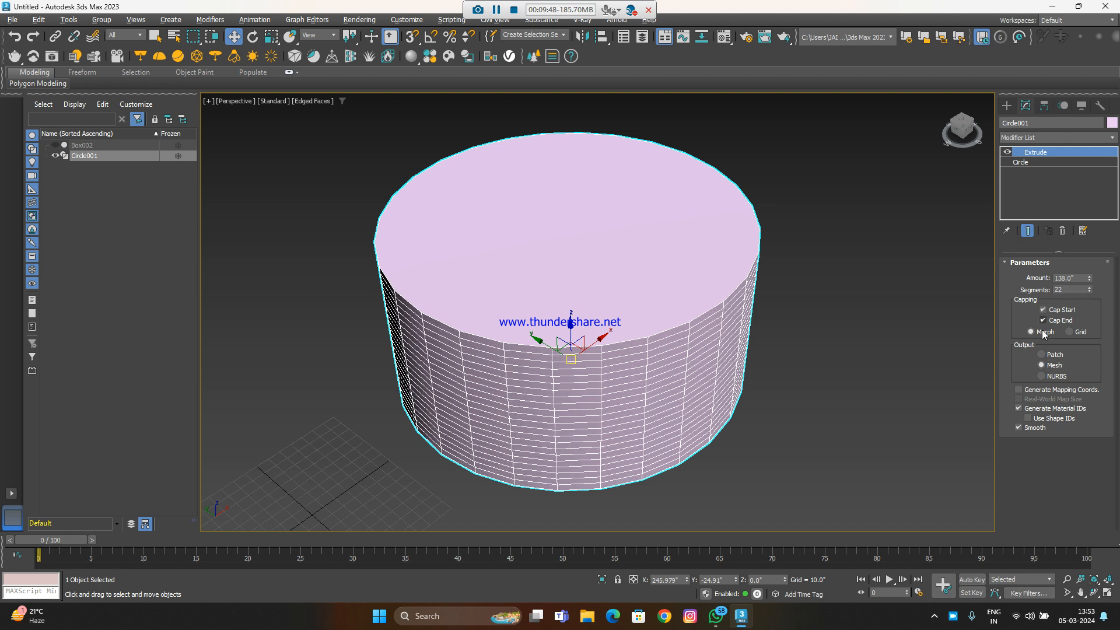
# Add a Shell modifier above Extrude with inner amount 0.12", outer amount 1.66" and 32 segments
pyautogui.click(1051, 138)
pyautogui.scroll(-5, 1038, 445)
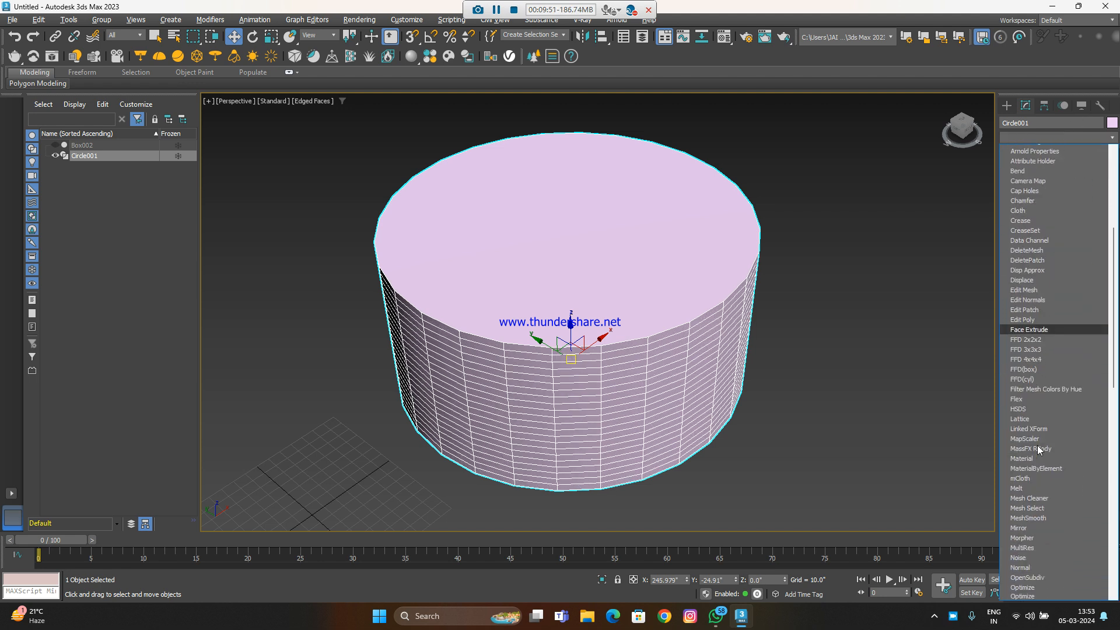
pyautogui.scroll(-6, 1037, 502)
pyautogui.scroll(-10, 1038, 479)
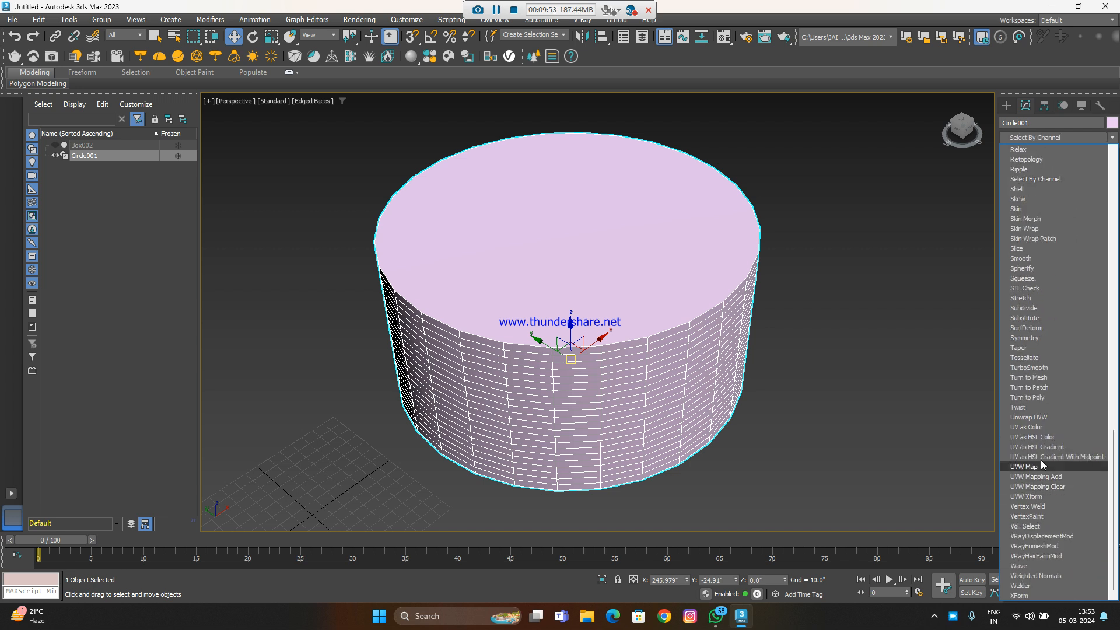
pyautogui.click(1039, 191)
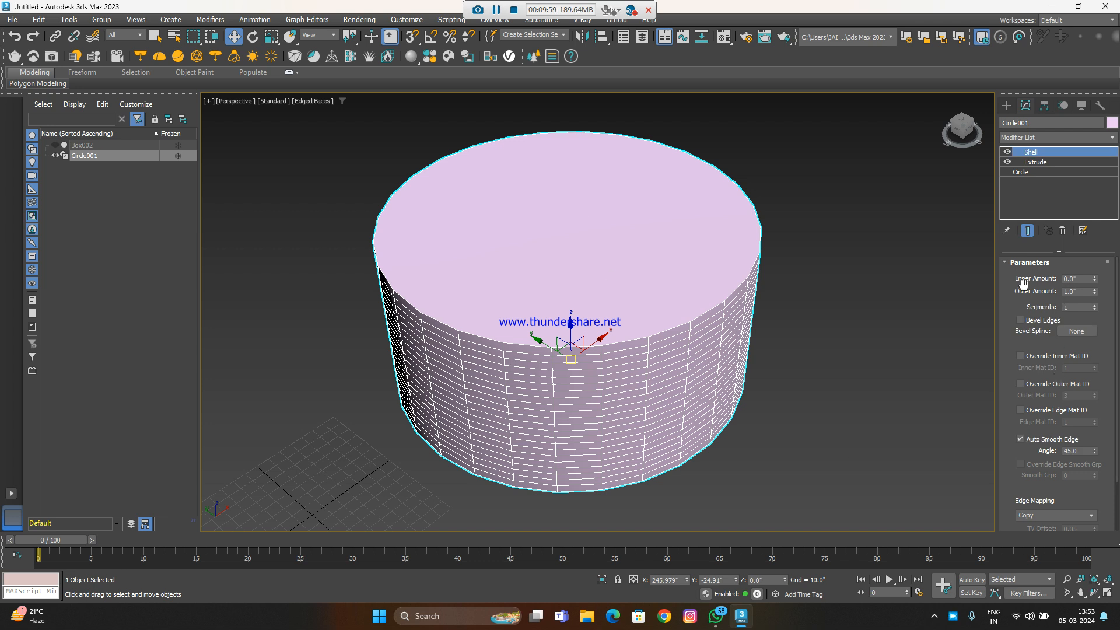
pyautogui.moveTo(1094, 279)
pyautogui.mouseDown()
pyautogui.moveTo(1095, 266)
pyautogui.moveTo(1092, 295)
pyautogui.mouseUp()
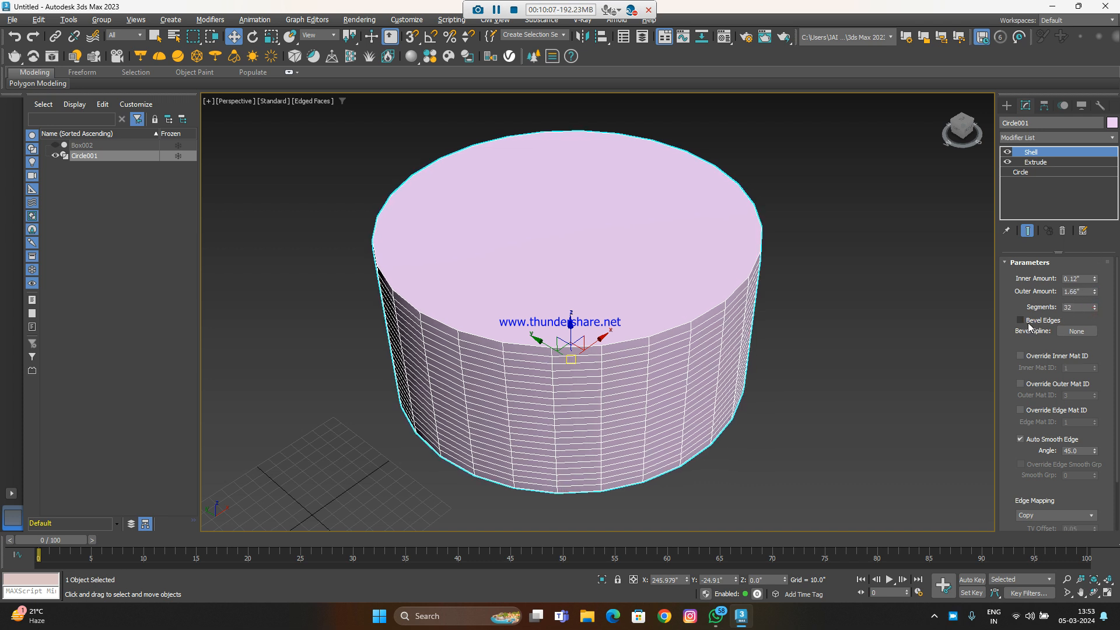
# Enable Bevel Edges and Override Inner Mat ID in the Shell modifier, and cancel picking a bevel spline
pyautogui.click(1021, 321)
pyautogui.scroll(-2, 626, 359)
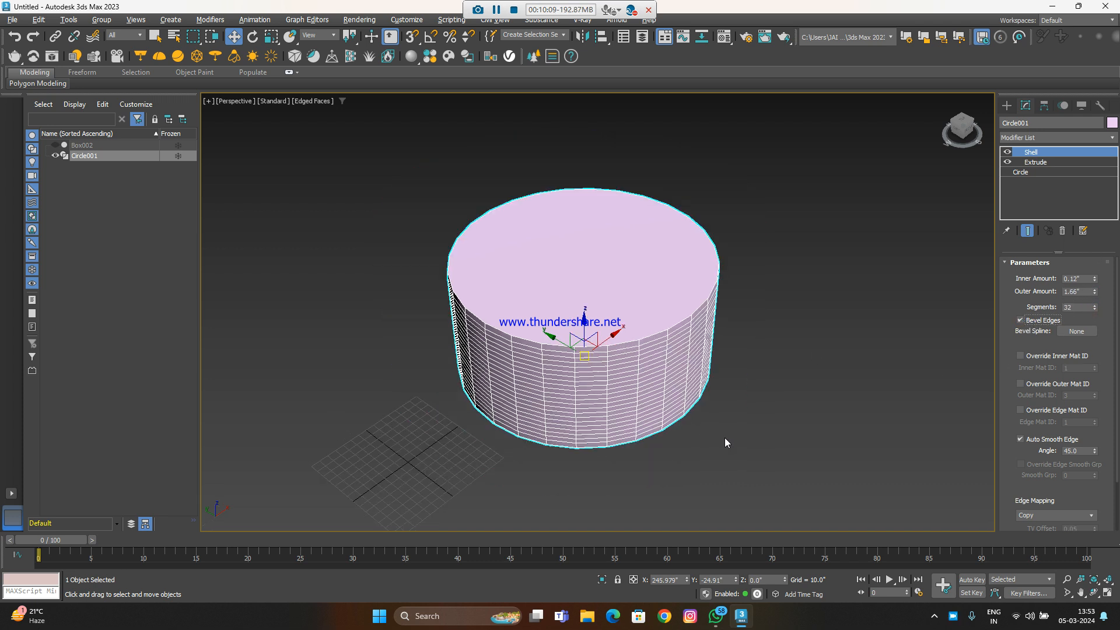
pyautogui.moveTo(725, 350); pyautogui.dragTo(720, 350, button='middle')
pyautogui.keyDown('alt'); pyautogui.moveTo(753, 378); pyautogui.dragTo(778, 412, button='middle'); pyautogui.keyUp('alt')
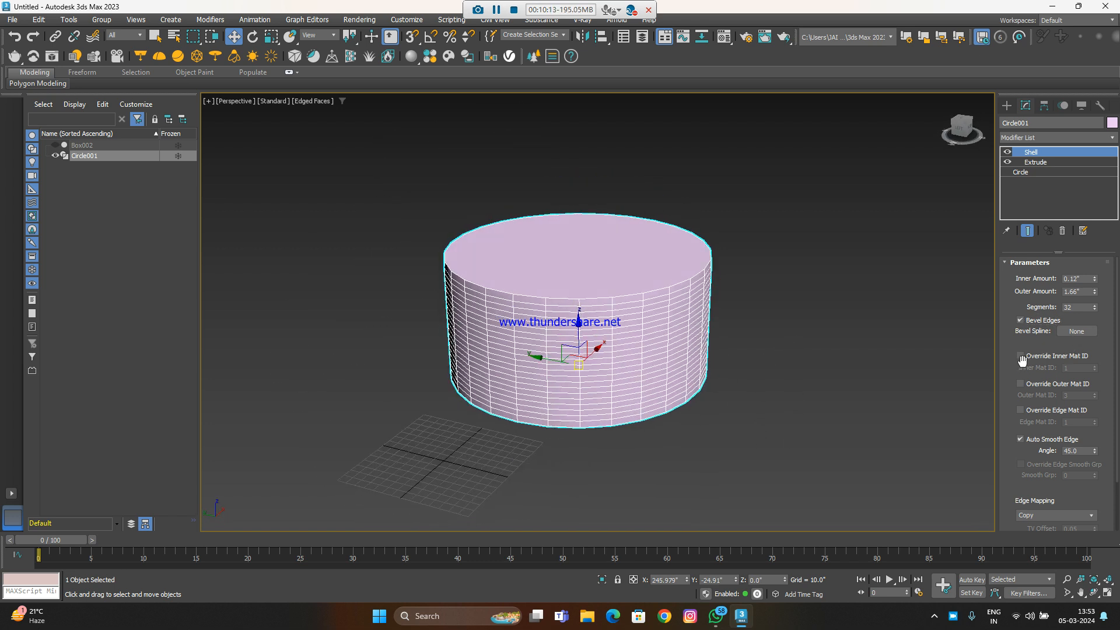
pyautogui.click(1021, 357)
pyautogui.click(1077, 331)
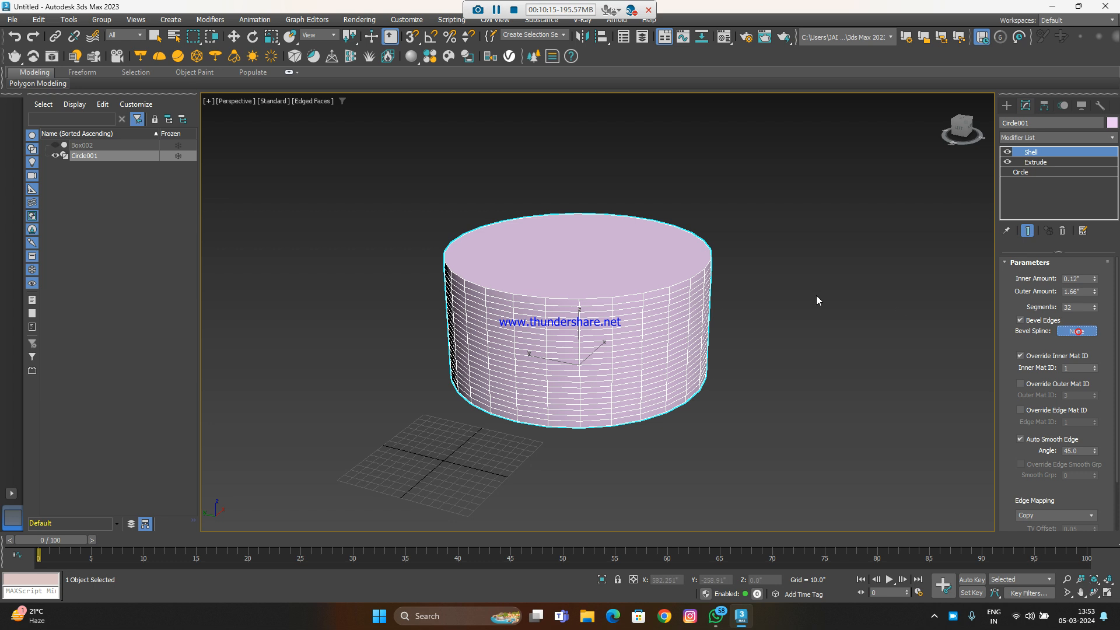
pyautogui.click(1036, 163)
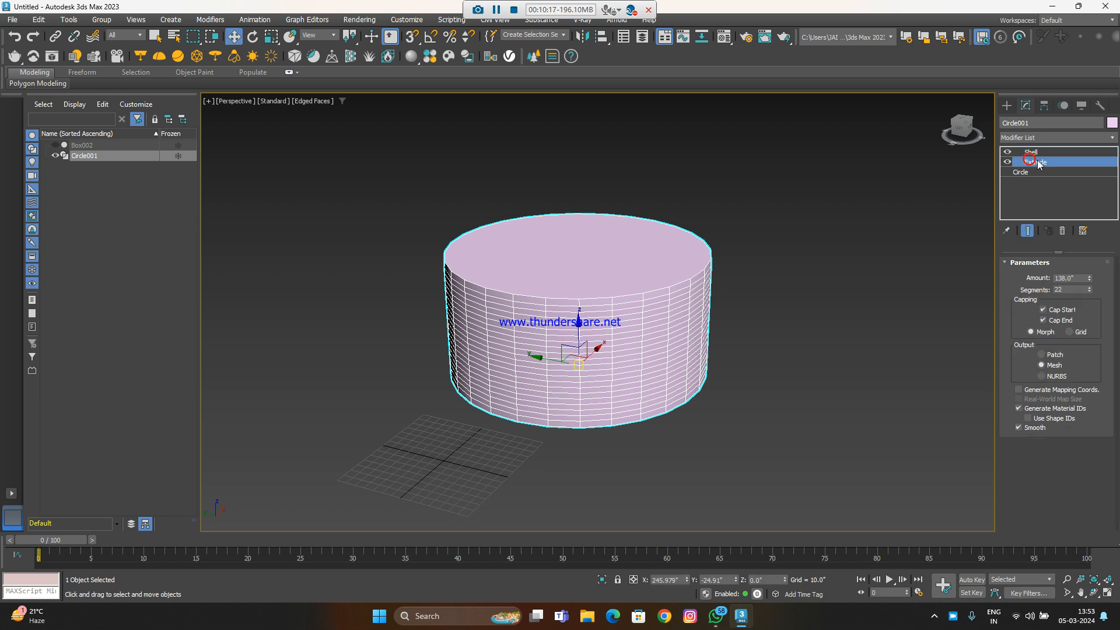
pyautogui.click(1031, 153)
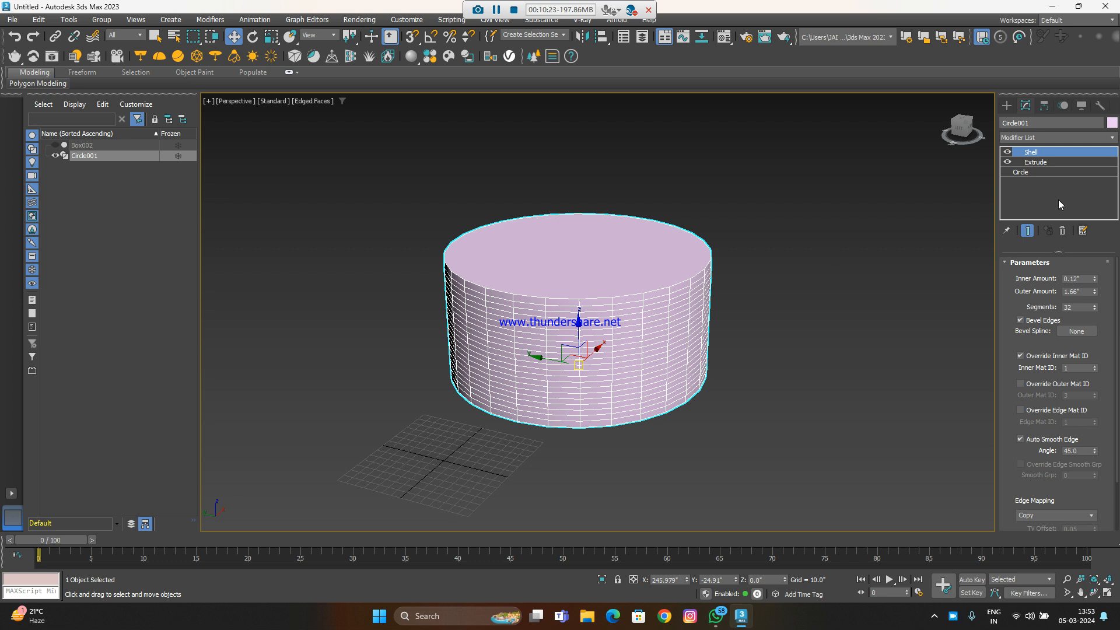
# Turn off Cap Start and Cap End in the Extrude modifier and inspect the shelled ring's wall
pyautogui.click(1036, 163)
pyautogui.click(1043, 310)
pyautogui.click(1043, 320)
pyautogui.moveTo(857, 336)
pyautogui.keyDown('alt'); pyautogui.mouseDown(button='middle')
pyautogui.moveTo(820, 388)
pyautogui.moveTo(848, 354)
pyautogui.mouseUp(button='middle'); pyautogui.keyUp('alt')
pyautogui.click(850, 353)
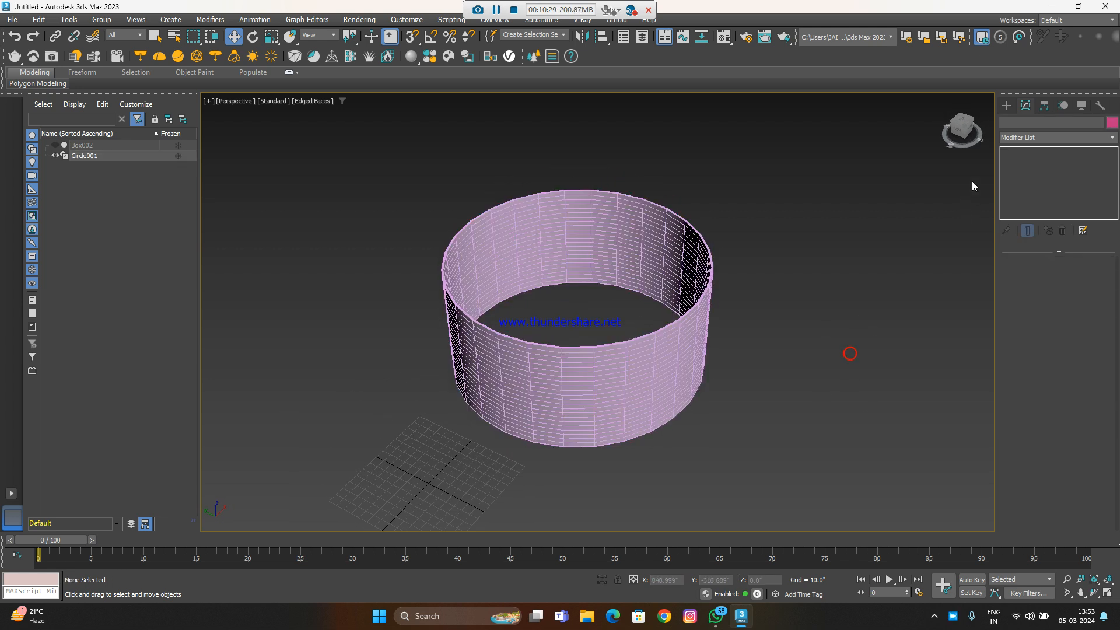
pyautogui.click(686, 341)
pyautogui.click(1044, 164)
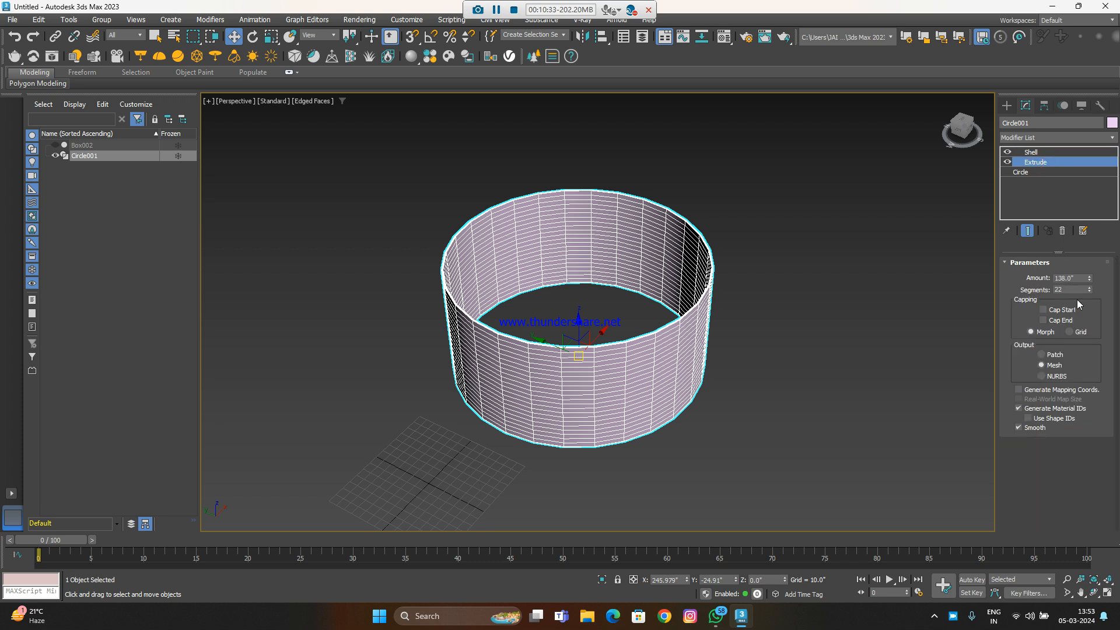
pyautogui.click(1052, 153)
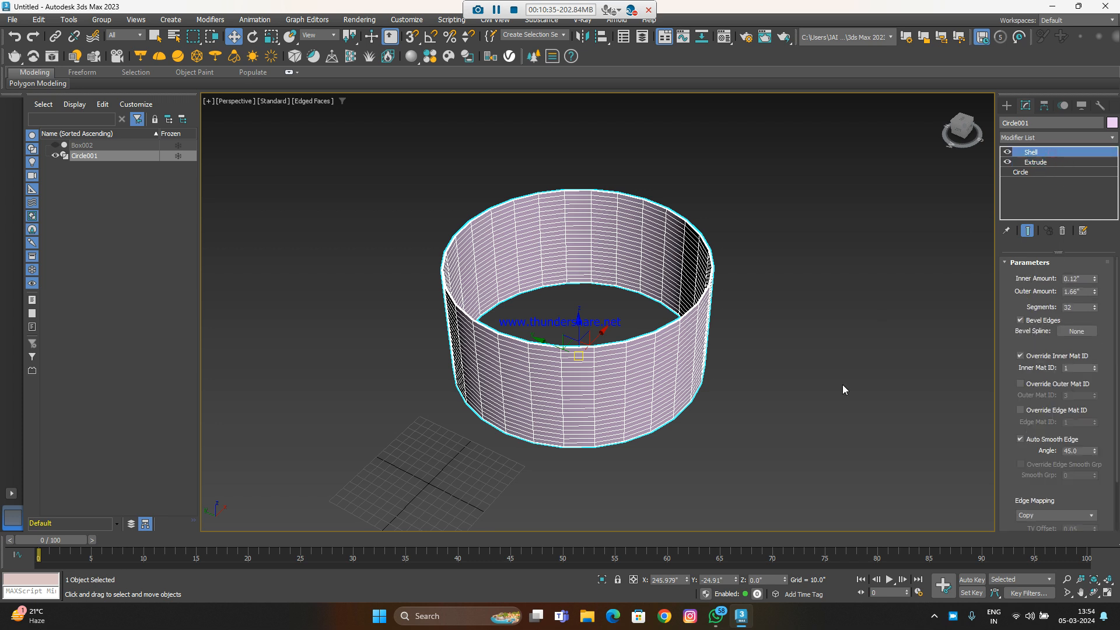
pyautogui.keyDown('alt'); pyautogui.moveTo(697, 423); pyautogui.dragTo(693, 390, button='middle'); pyautogui.keyUp('alt')
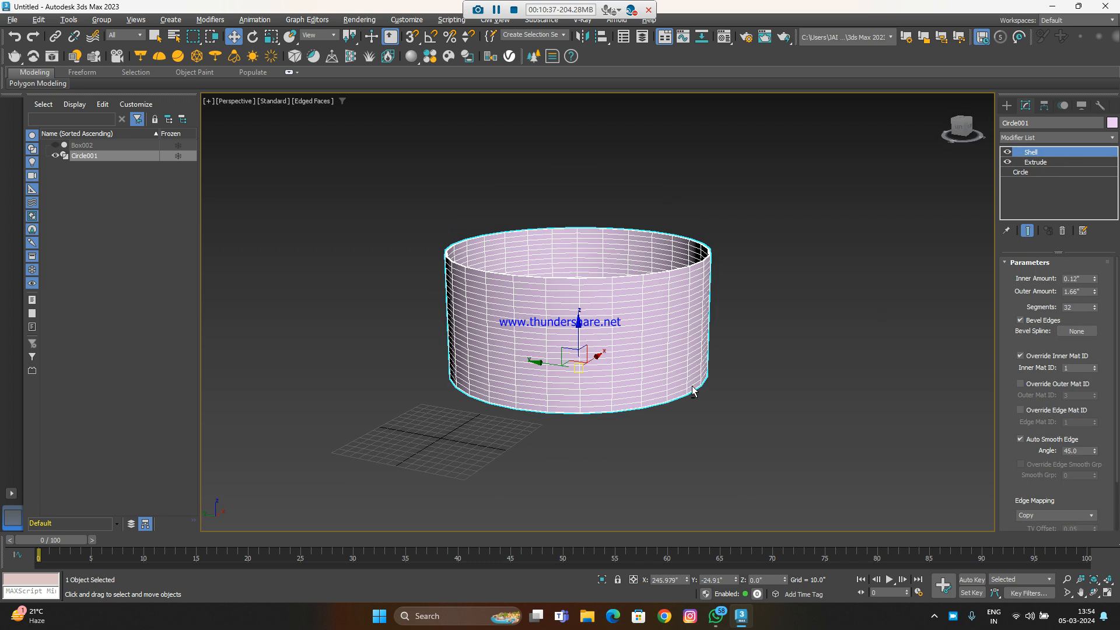
# Undo the cap changes, the Shell modifier and the Extrude segment change
pyautogui.hotkey('ctrl', 'z')
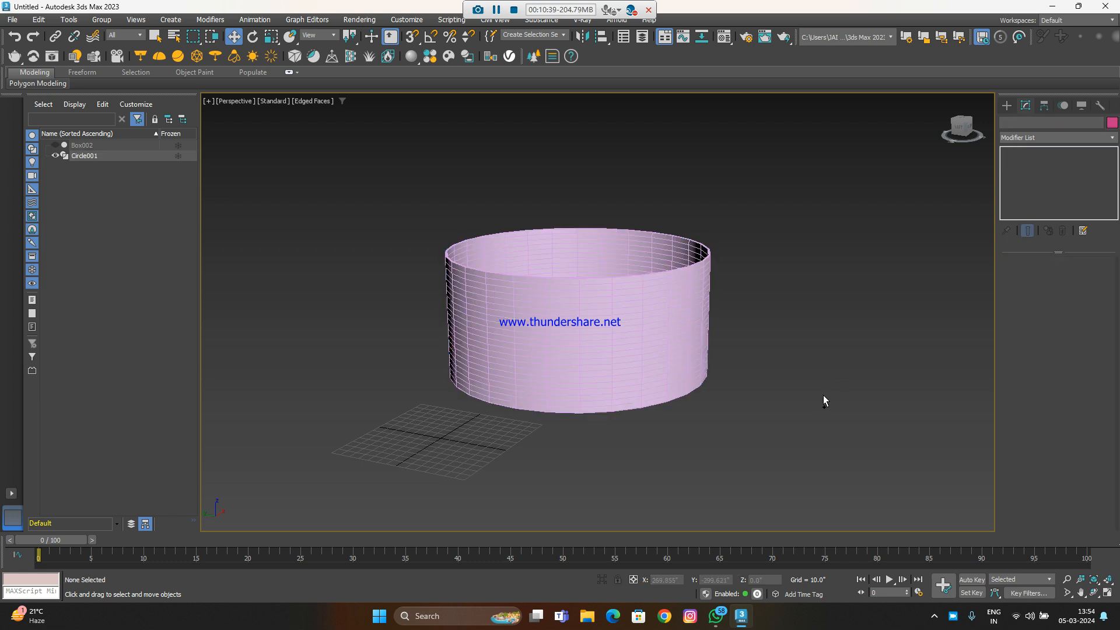
pyautogui.hotkey('ctrl', 'z')
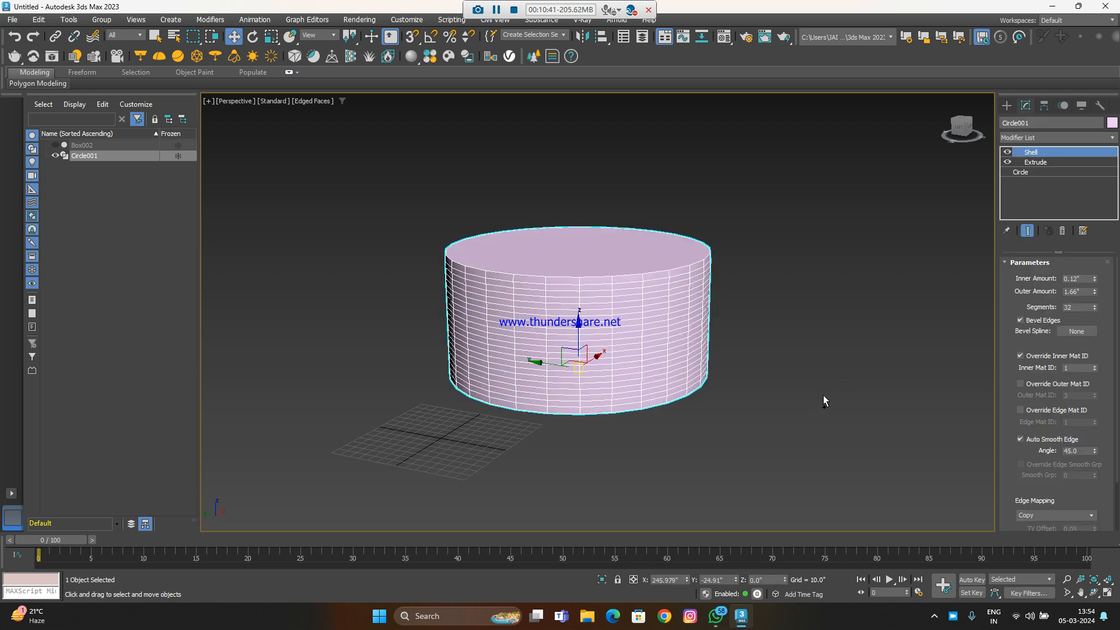
pyautogui.hotkey('ctrl', 'z')
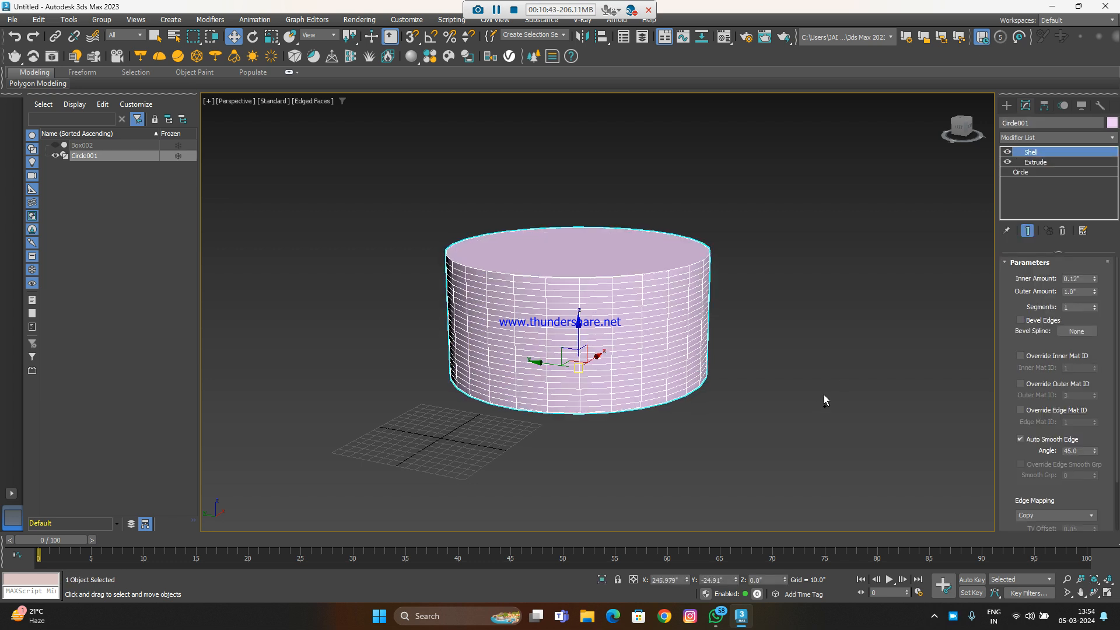
pyautogui.hotkey('ctrl', 'z')
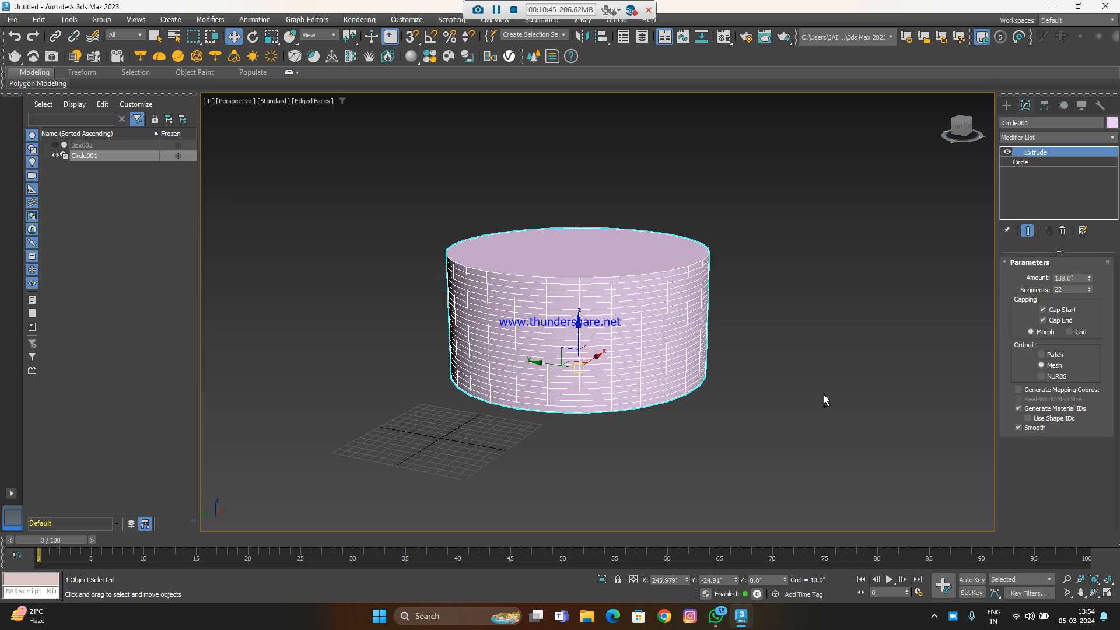
pyautogui.hotkey('ctrl', 'z')
# Turn off Cap Start and Cap End in the Extrude modifier, inspect the open ring, and turn Cap End back on
pyautogui.click(1044, 310)
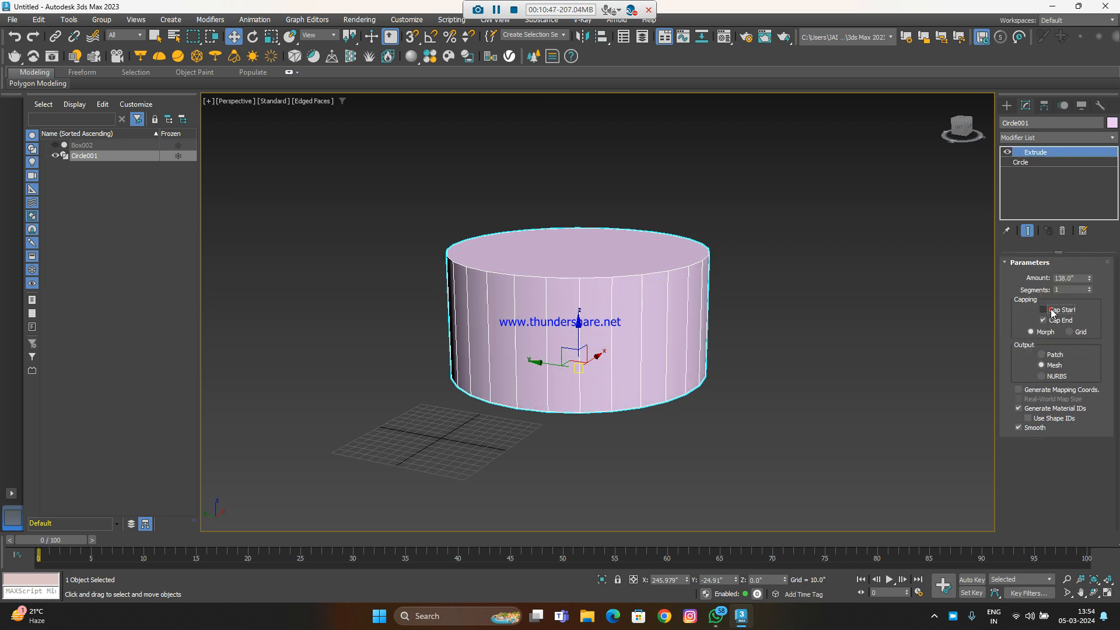
pyautogui.click(1045, 320)
pyautogui.keyDown('alt'); pyautogui.moveTo(772, 382); pyautogui.dragTo(864, 408, button='middle'); pyautogui.keyUp('alt')
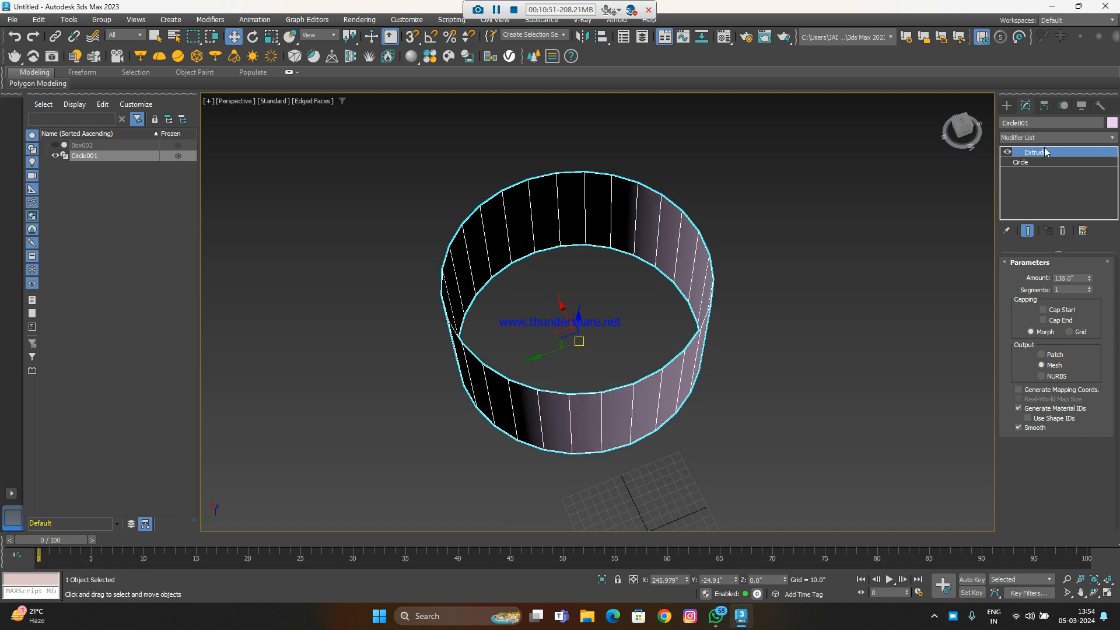
pyautogui.click(1031, 198)
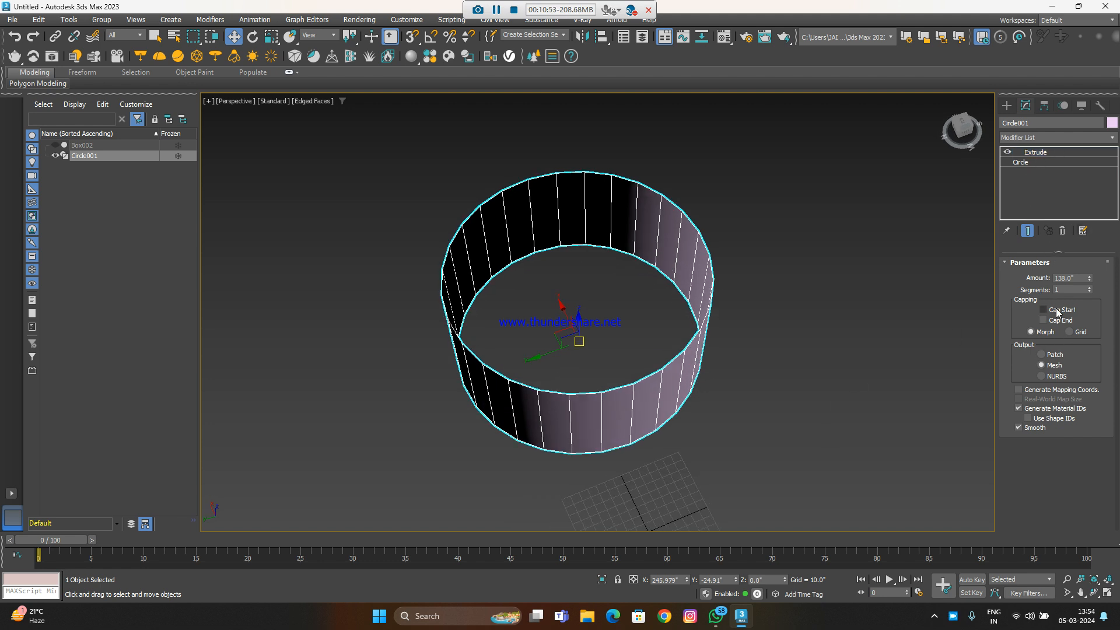
pyautogui.click(1043, 320)
pyautogui.keyDown('alt'); pyautogui.moveTo(862, 377); pyautogui.dragTo(873, 349, button='middle'); pyautogui.keyUp('alt')
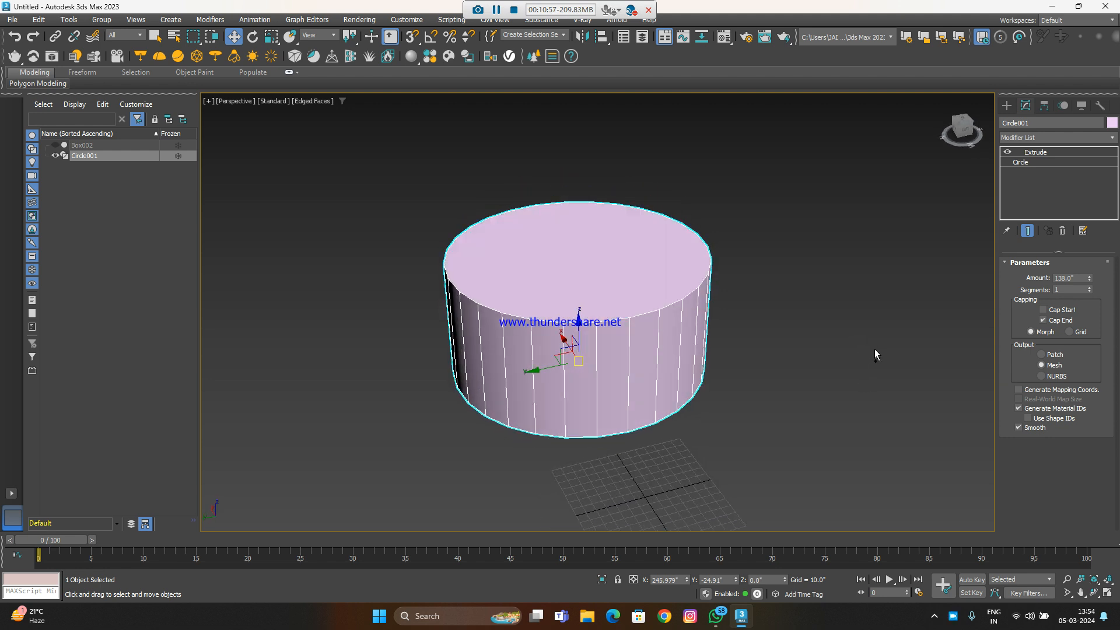
# Undo the cap changes and the Extrude modifier, back to the plain circle spline
pyautogui.hotkey('ctrl', 'z')
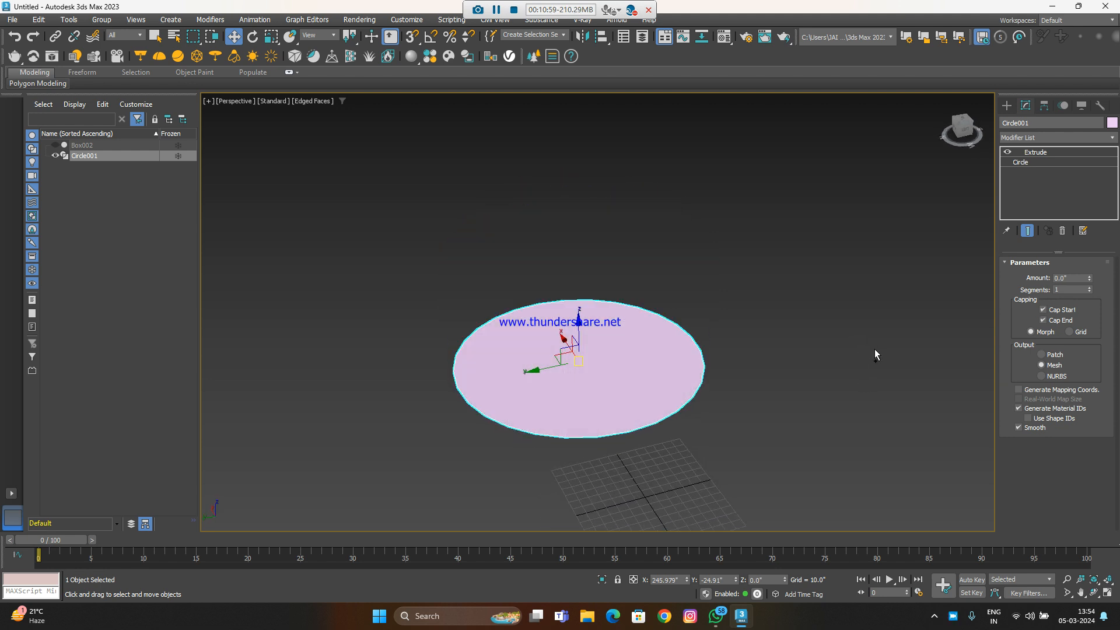
pyautogui.hotkey('ctrl', 'z')
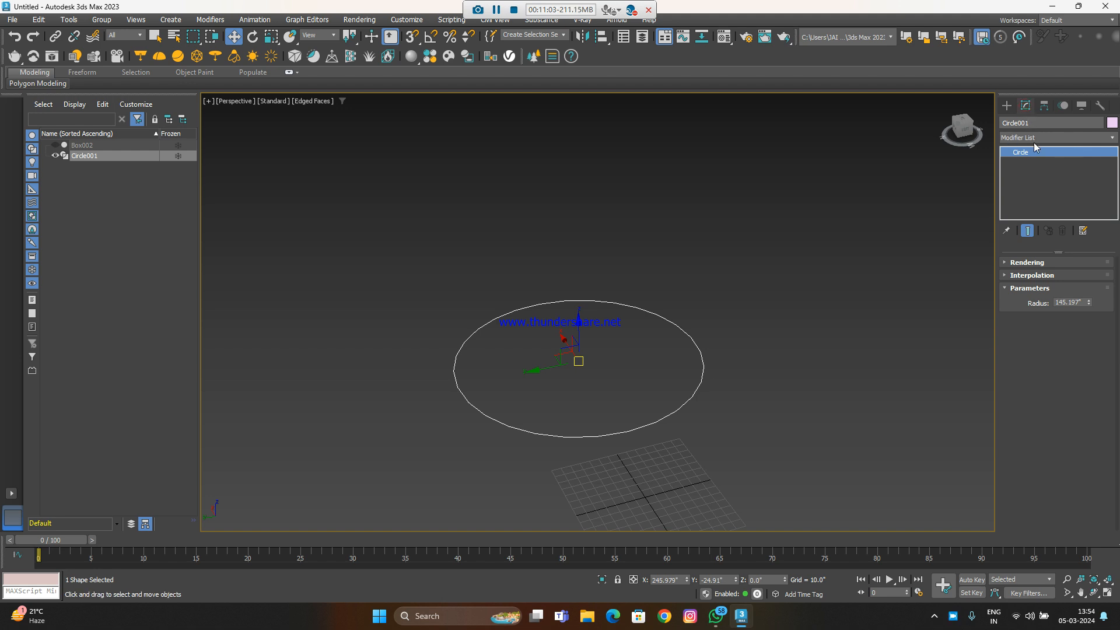
# Look through the full list of modifiers available for the circle, and close it without choosing one
pyautogui.click(1037, 138)
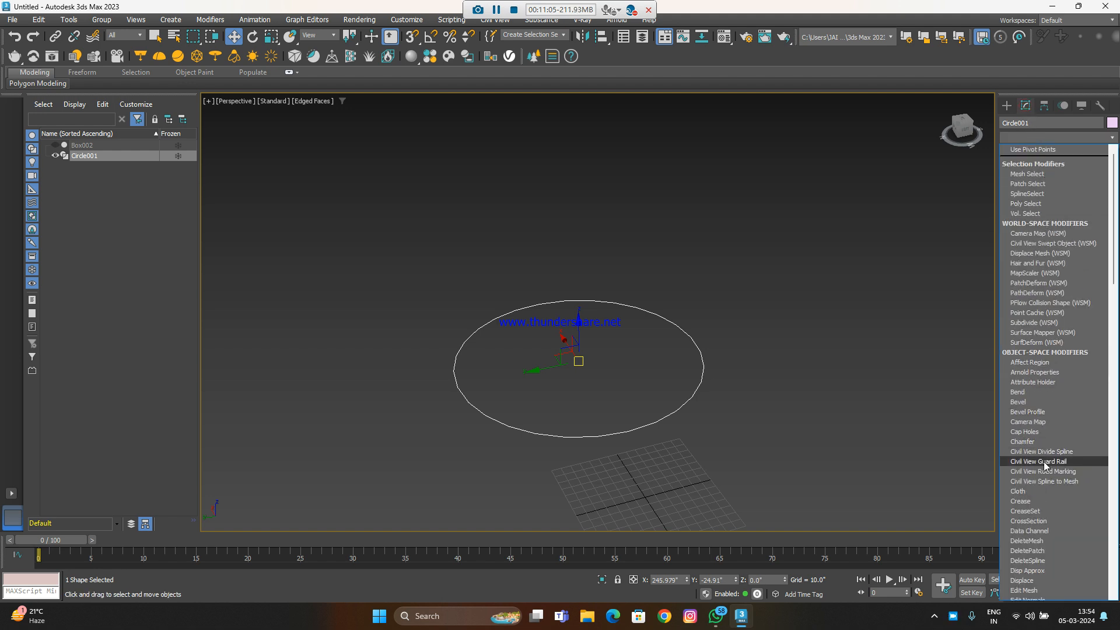
pyautogui.scroll(-2, 1043, 464)
pyautogui.scroll(-1, 1042, 508)
pyautogui.scroll(-5, 1042, 526)
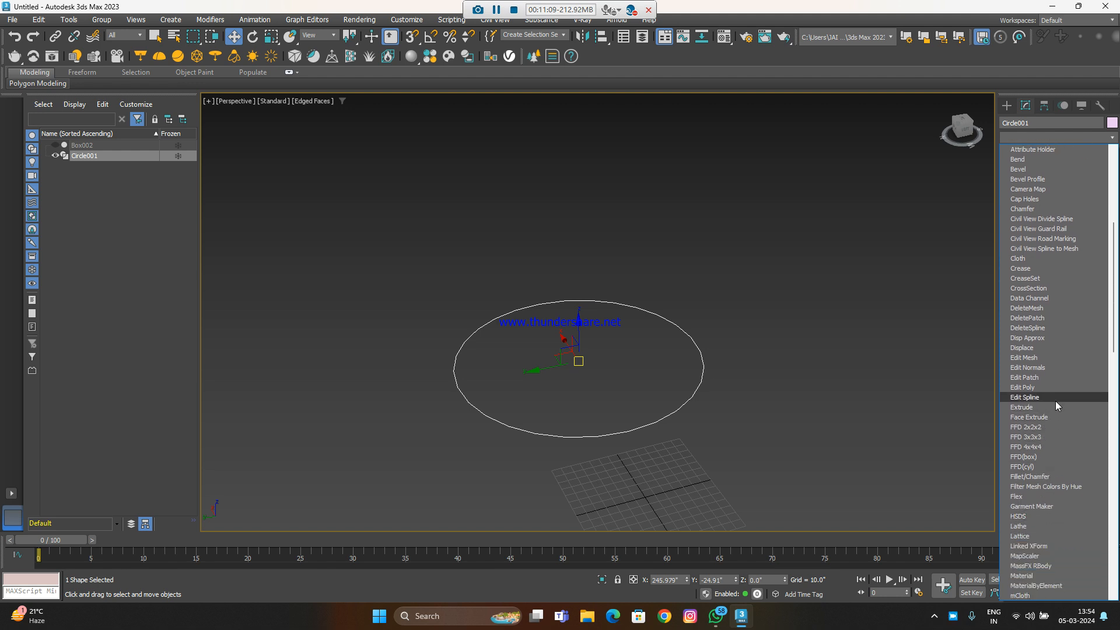
pyautogui.scroll(-3, 1053, 577)
pyautogui.scroll(-1, 1047, 527)
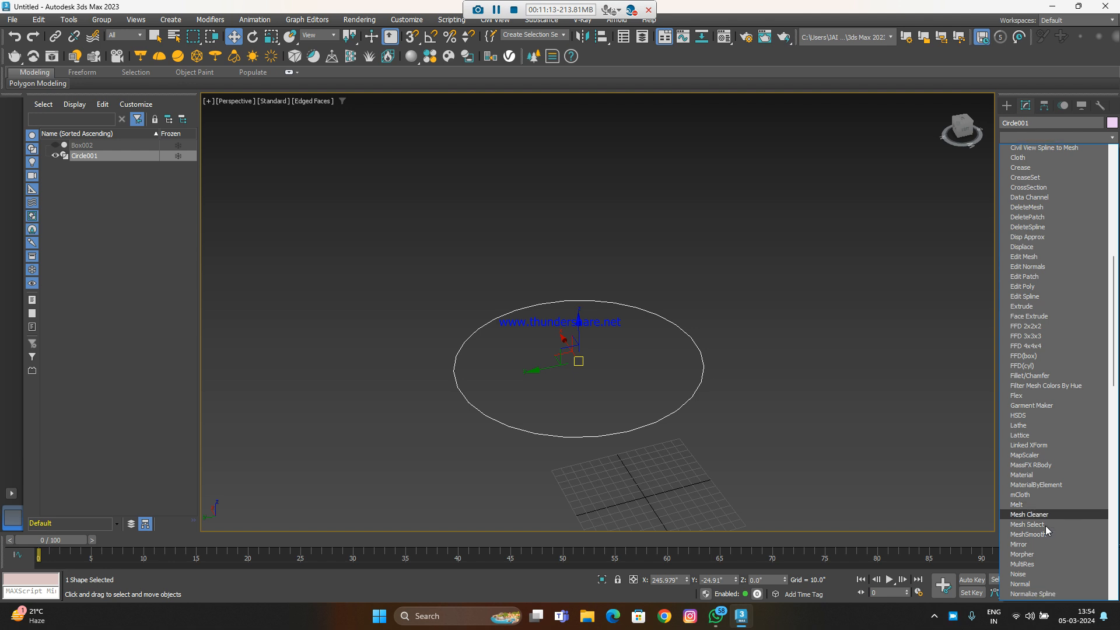
pyautogui.scroll(-6, 1049, 567)
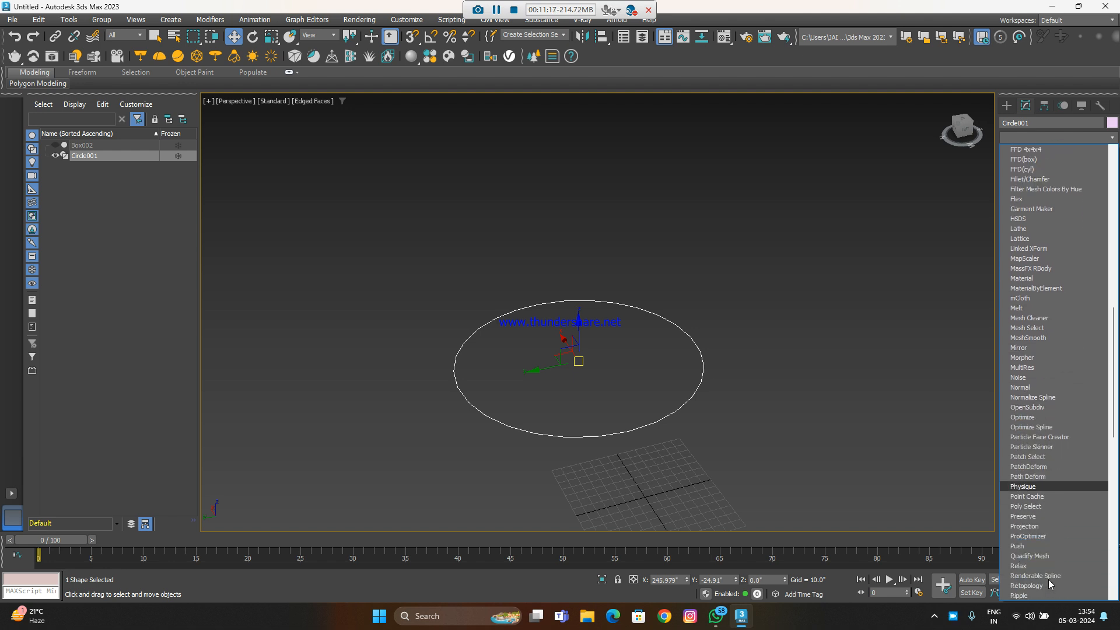
pyautogui.scroll(-2, 1048, 579)
pyautogui.scroll(-2, 1048, 580)
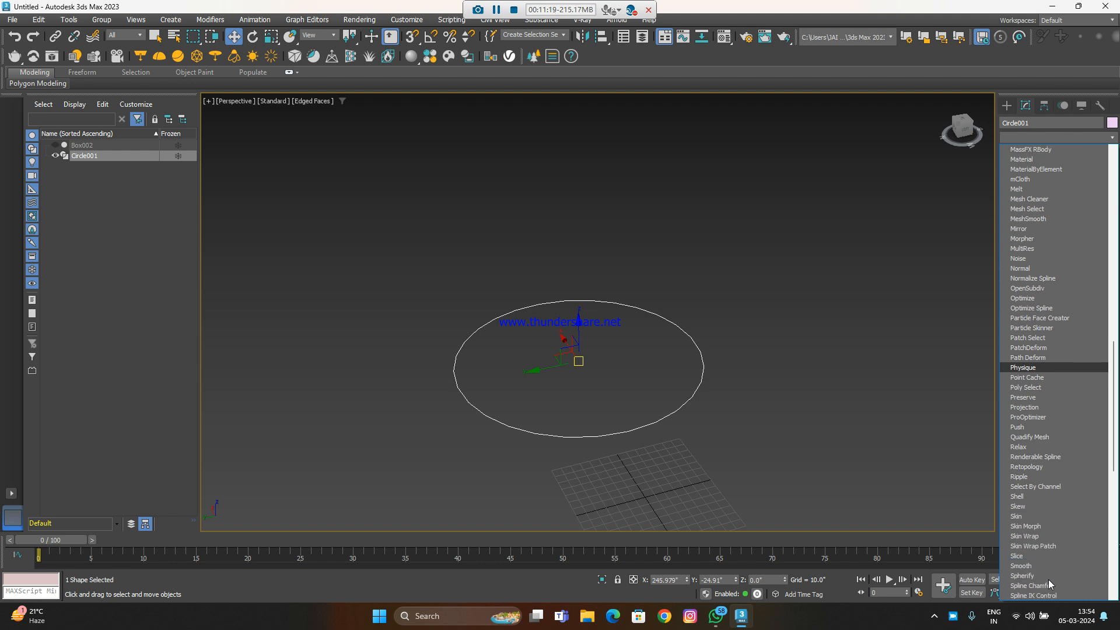
pyautogui.scroll(-5, 1049, 580)
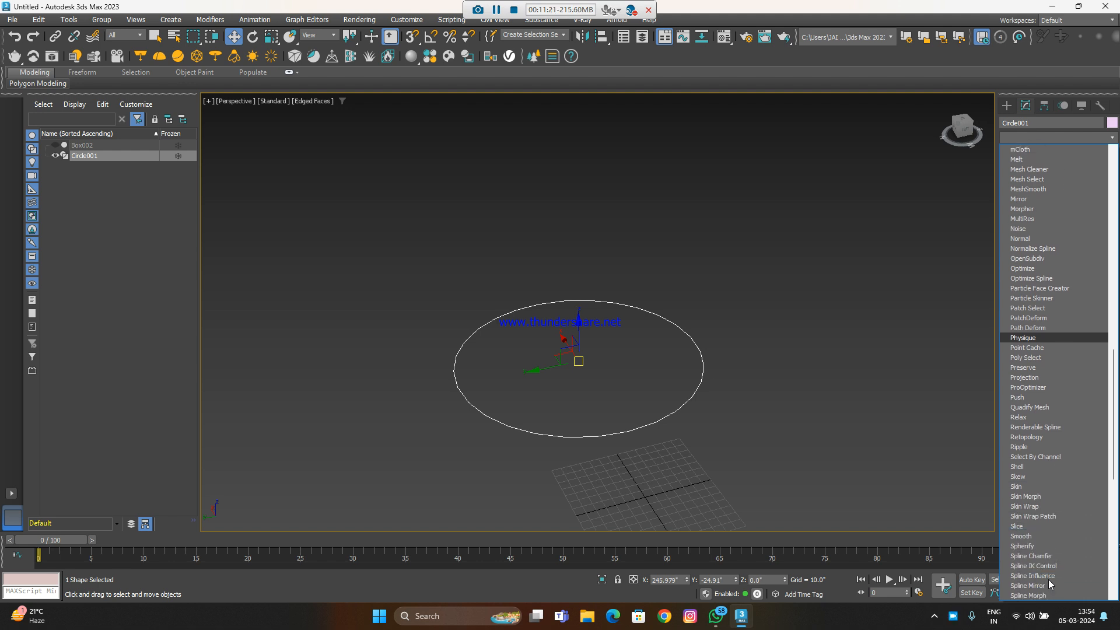
pyautogui.scroll(-3, 1048, 579)
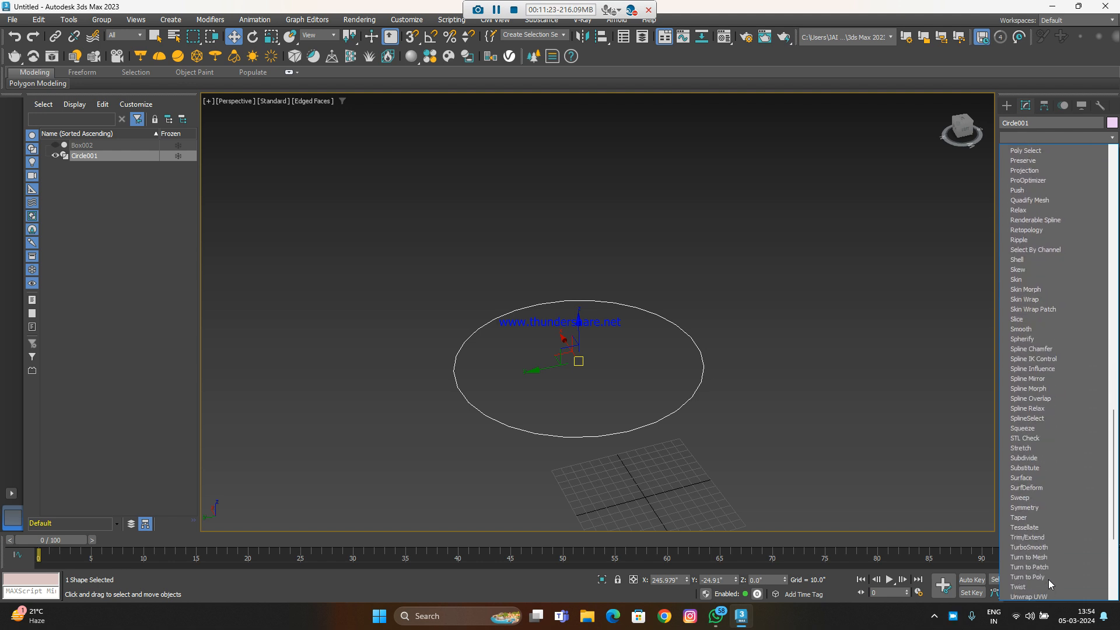
pyautogui.scroll(-4, 1028, 569)
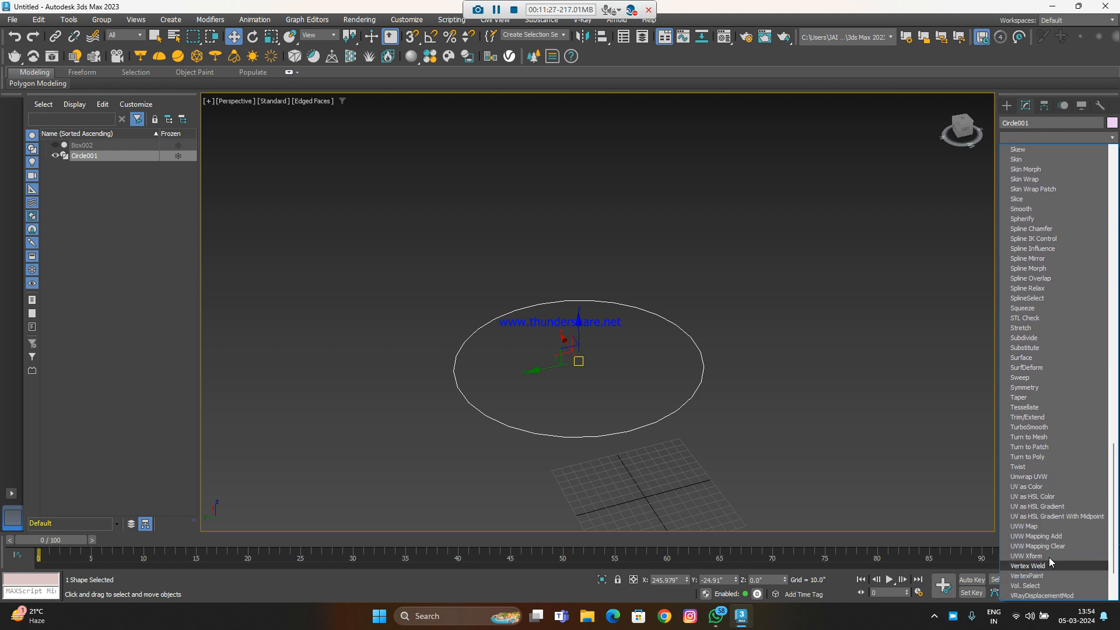
pyautogui.click(768, 378)
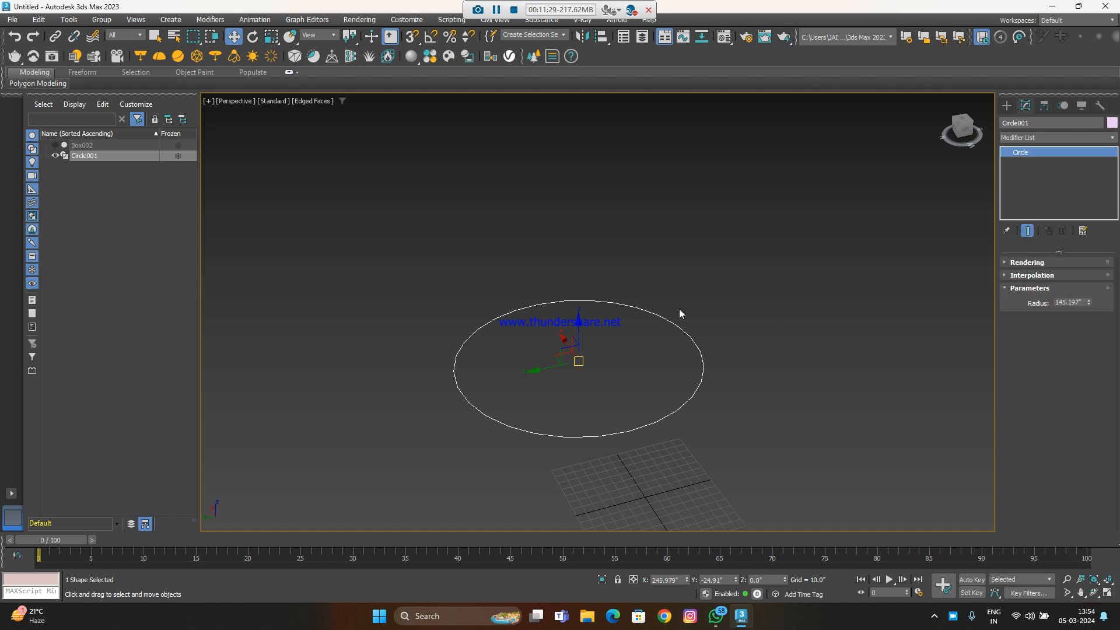
# Delete the circle and toggle the home grid in the Perspective view
pyautogui.moveTo(627, 398); pyautogui.dragTo(625, 398)
pyautogui.press('Delete')
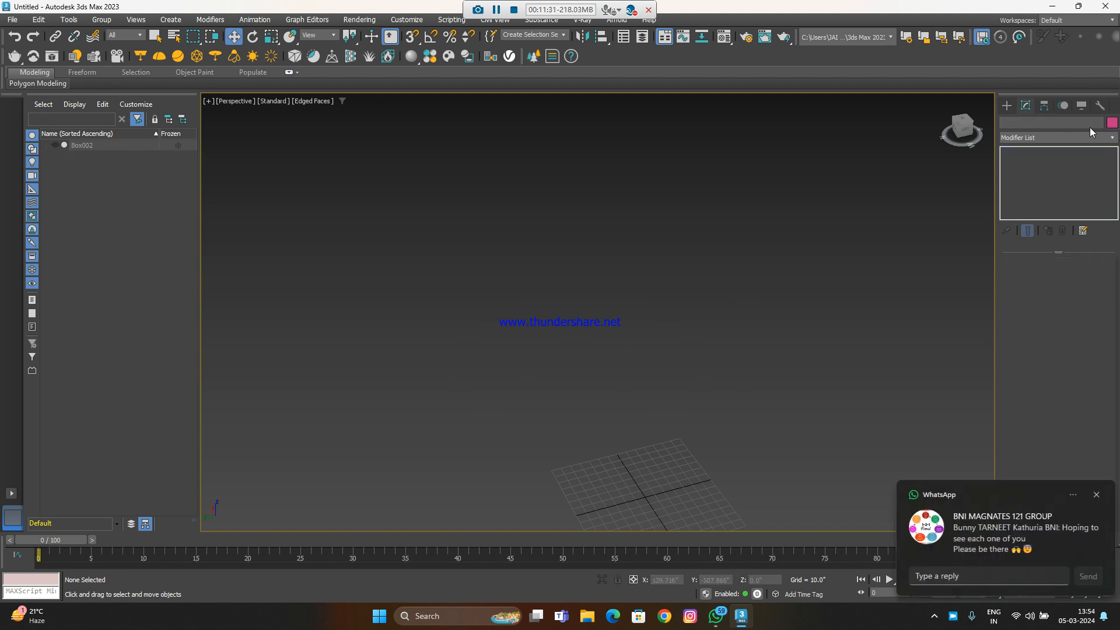
pyautogui.click(1006, 105)
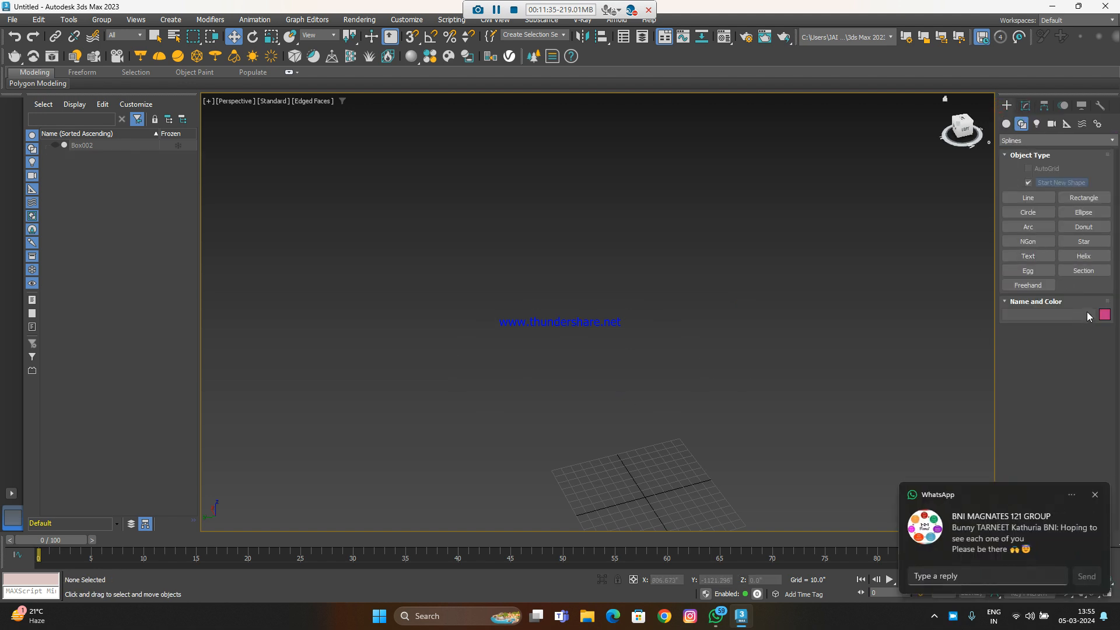
pyautogui.press('g')
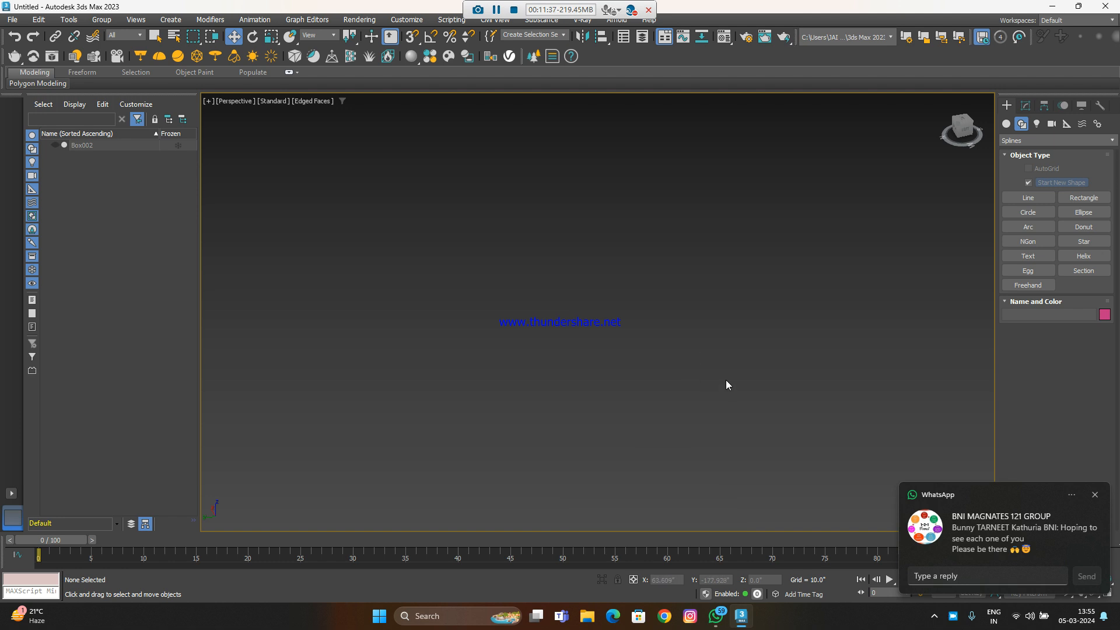
pyautogui.scroll(-4, 726, 380)
pyautogui.scroll(4, 726, 380)
pyautogui.scroll(-2, 757, 283)
pyautogui.scroll(-3, 780, 328)
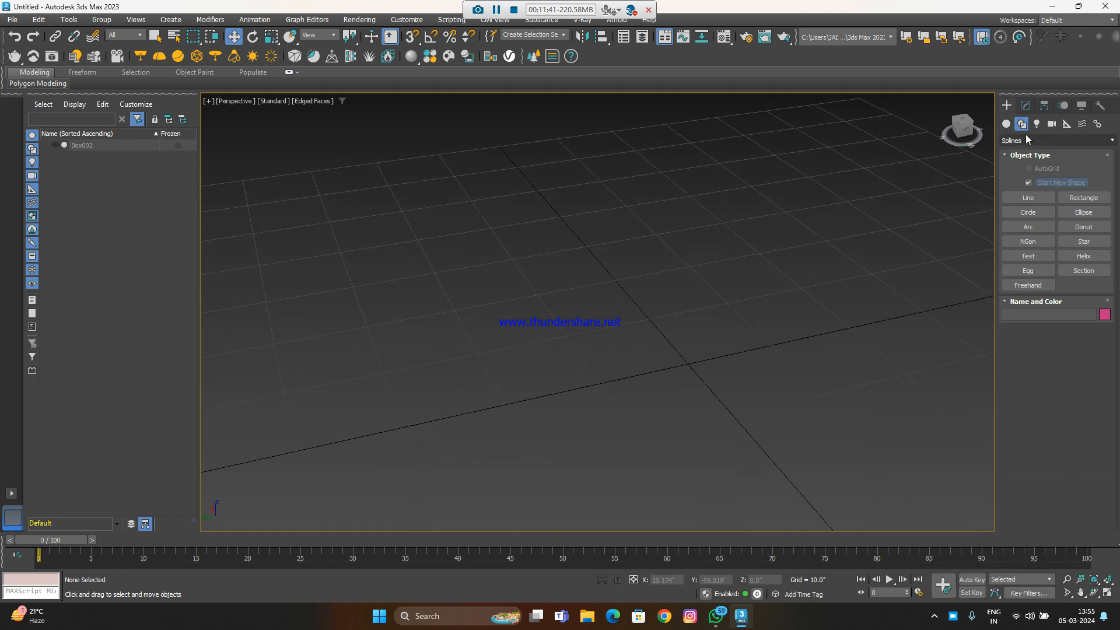
# Create a standard primitive box about 50.4" long, 39.1" wide and 26.3" high on the grid
pyautogui.click(1006, 122)
pyautogui.click(1027, 140)
pyautogui.click(1025, 150)
pyautogui.click(1032, 187)
pyautogui.moveTo(703, 198); pyautogui.dragTo(415, 428)
pyautogui.scroll(-4, 430, 441)
pyautogui.click(411, 350)
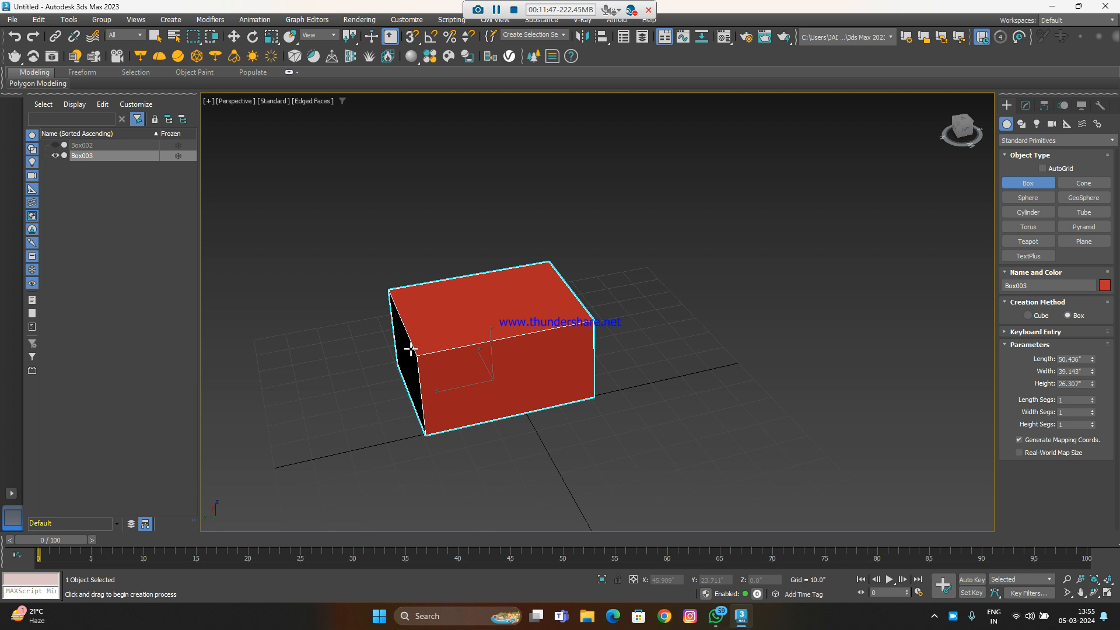
pyautogui.scroll(4, 452, 339)
pyautogui.press('F4')
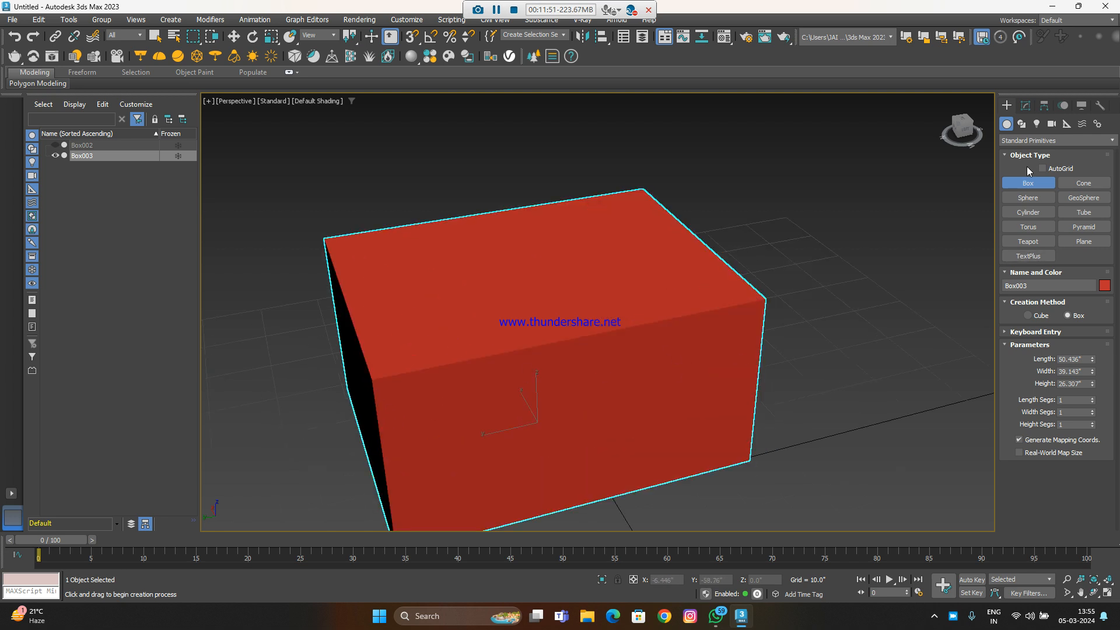
pyautogui.press('w')
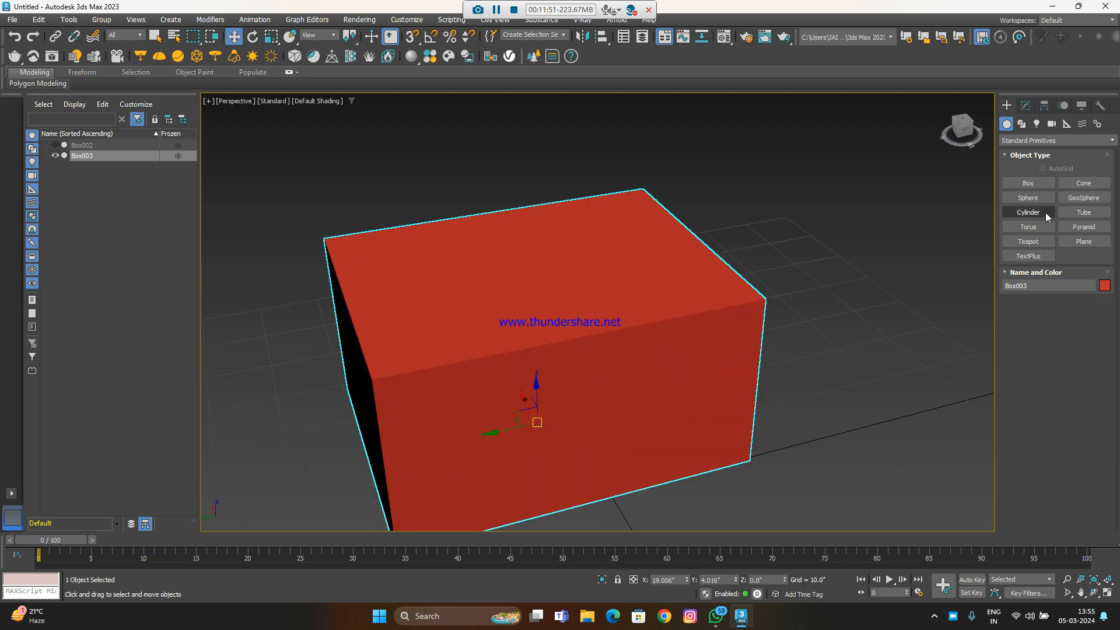
# Show edged faces and set the box to 55 length, 47 width and 26 height segments
pyautogui.click(1026, 106)
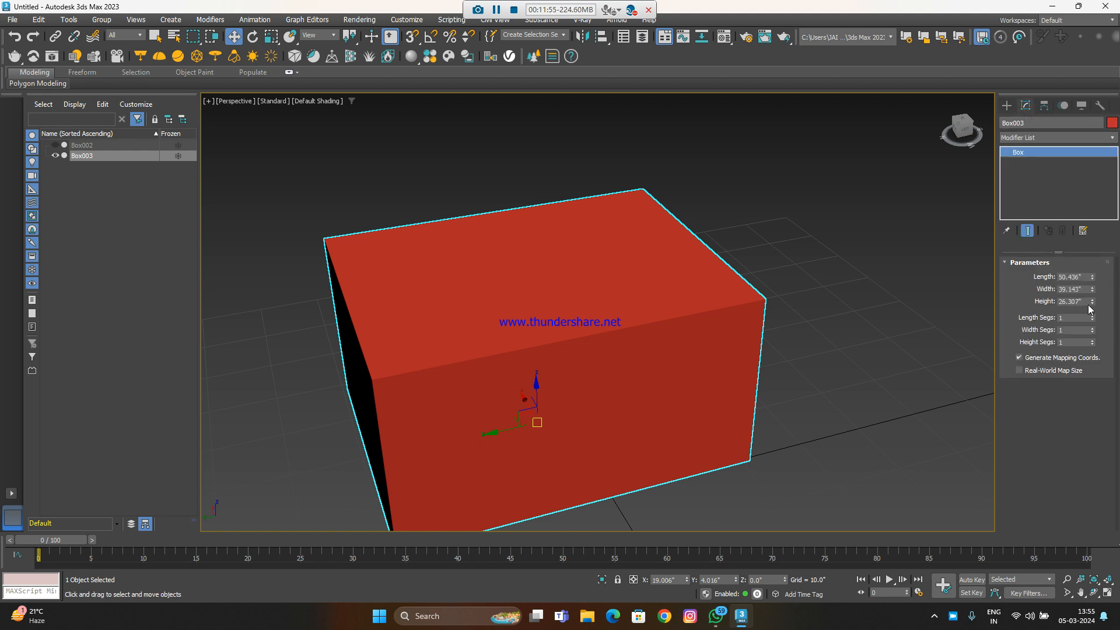
pyautogui.press('F4')
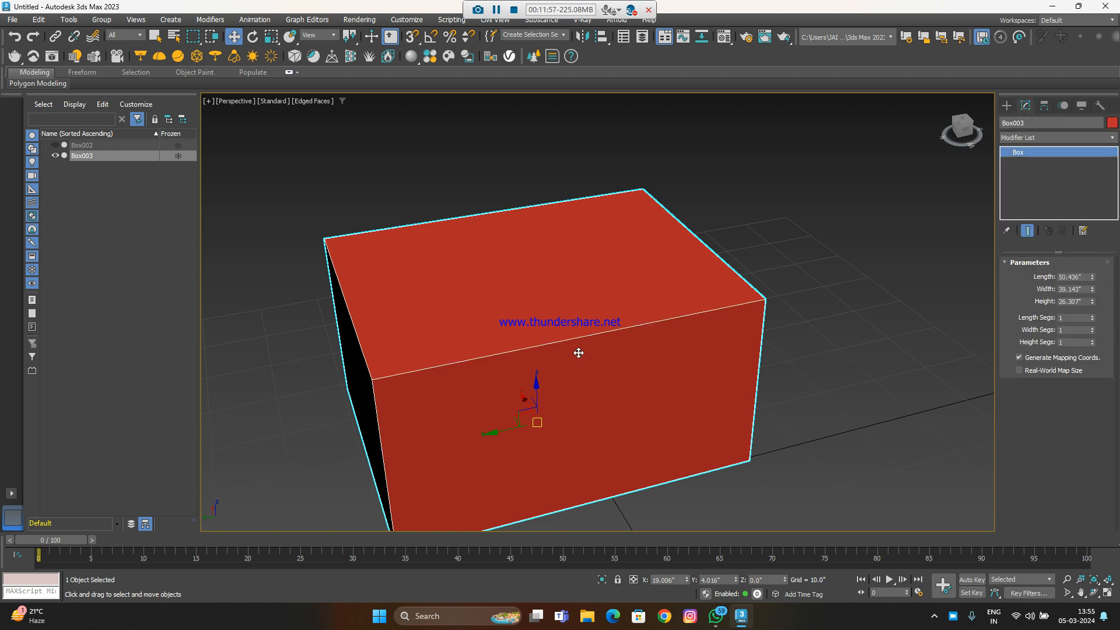
pyautogui.moveTo(1093, 319)
pyautogui.mouseDown()
pyautogui.moveTo(1091, 309)
pyautogui.moveTo(1093, 330)
pyautogui.mouseUp()
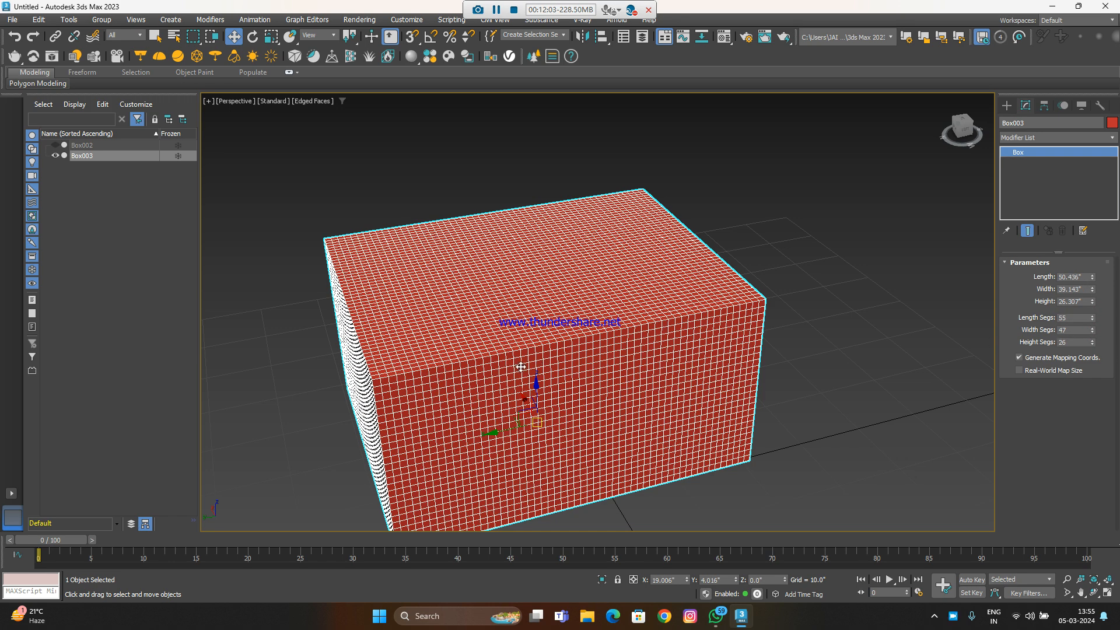
# Convert the segmented box to an Editable Poly
pyautogui.scroll(5, 537, 358)
pyautogui.rightClick(525, 344)
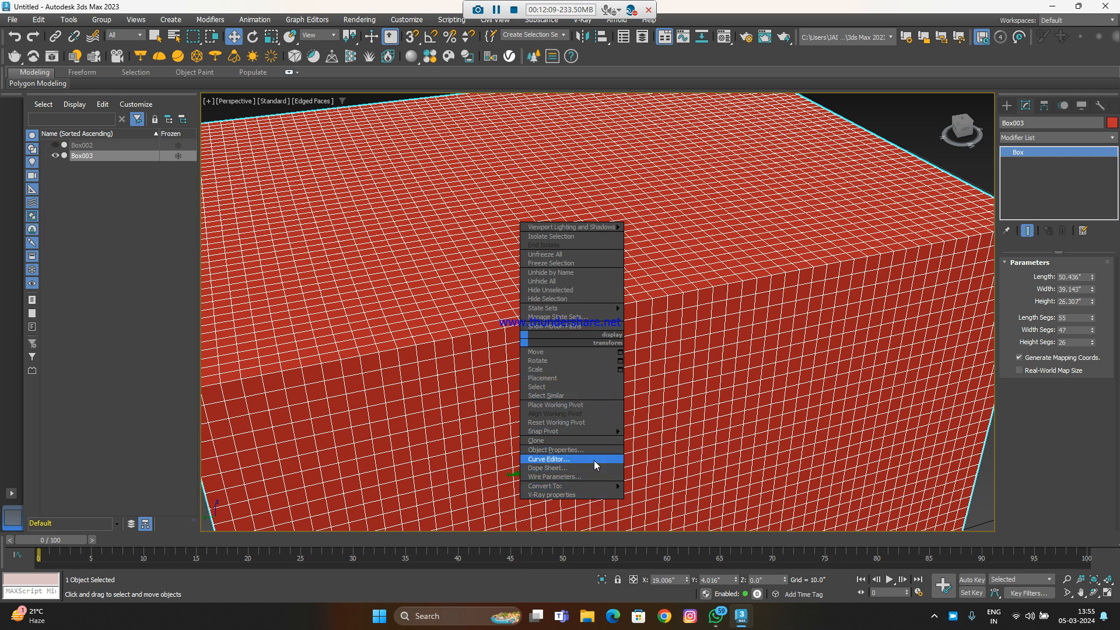
pyautogui.moveTo(595, 489)
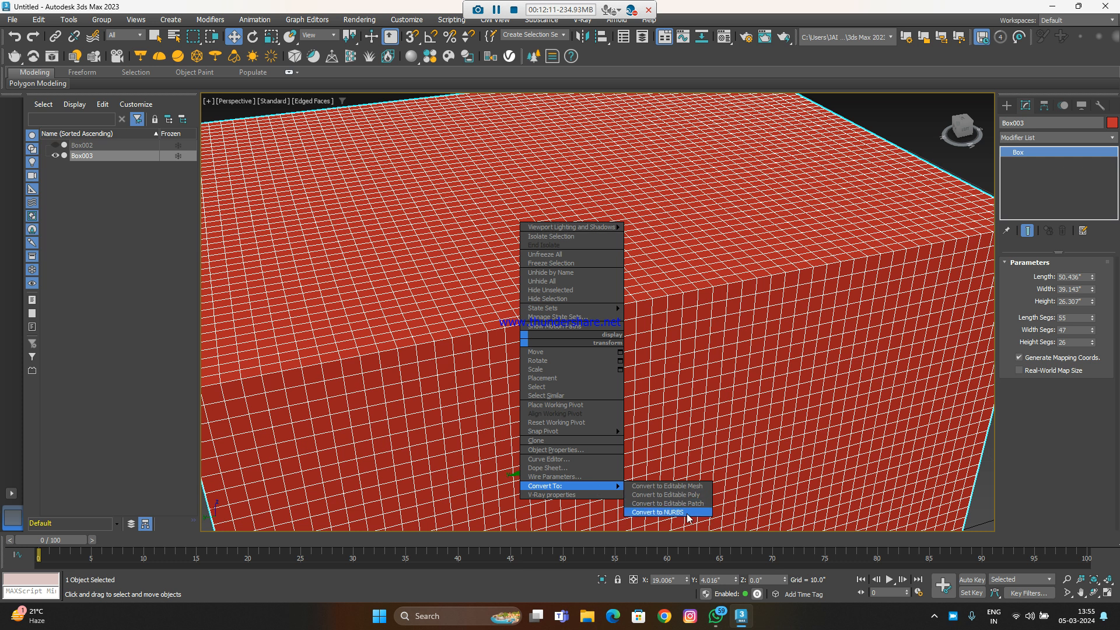
pyautogui.click(689, 495)
pyautogui.scroll(-6, 690, 497)
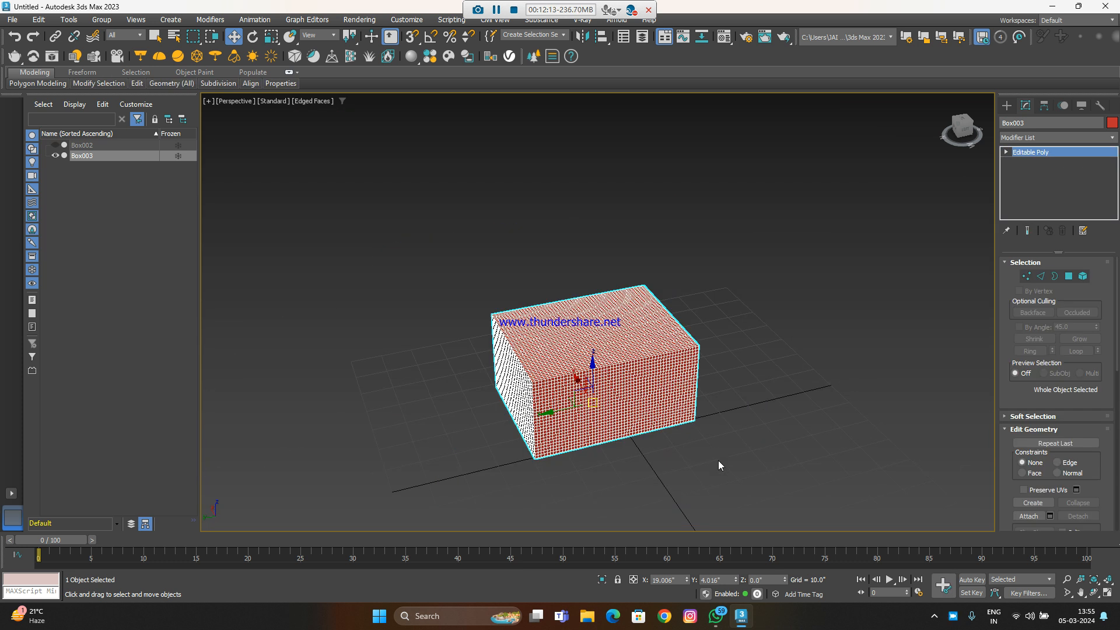
# Try the Edge constraint for the editable poly and set the geometry constraint to Face
pyautogui.click(1034, 475)
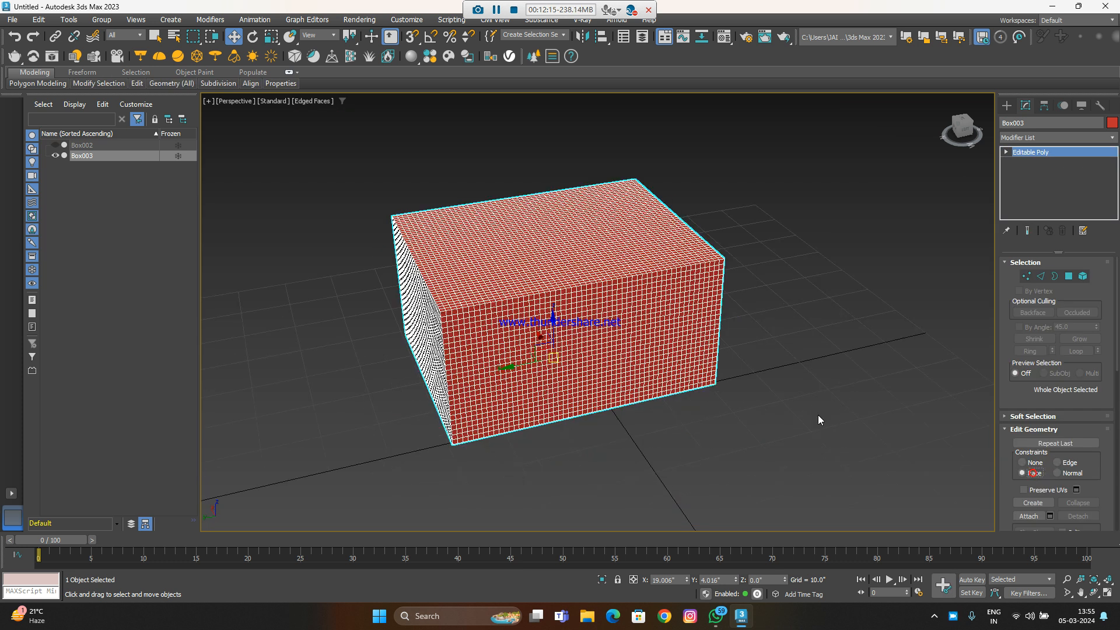
pyautogui.scroll(5, 572, 347)
pyautogui.scroll(-6, 516, 340)
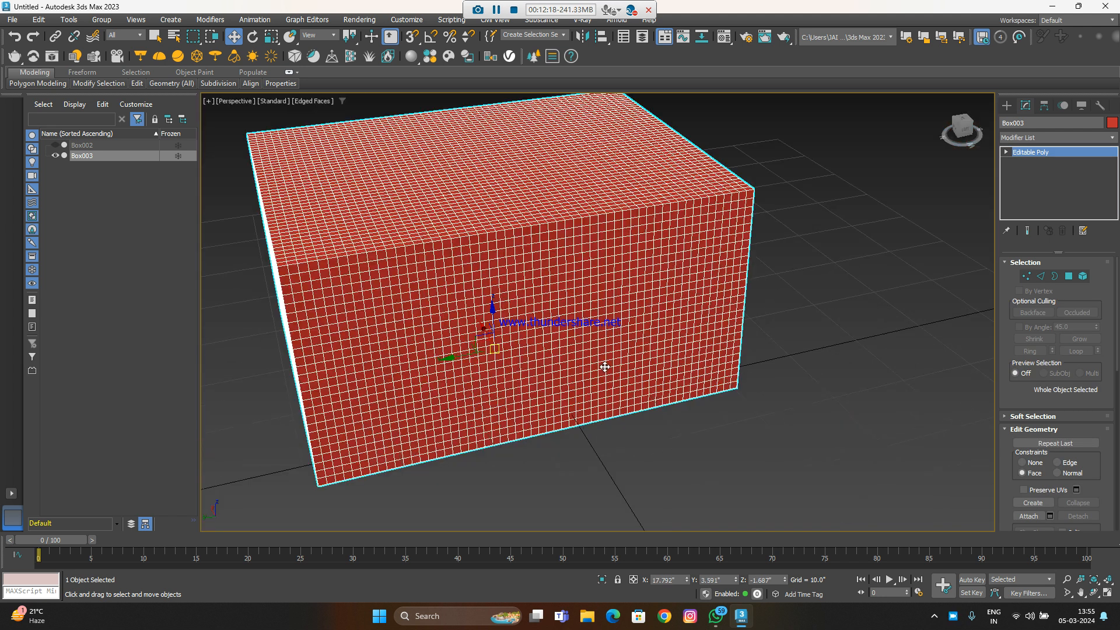
pyautogui.click(1070, 467)
pyautogui.click(1026, 474)
pyautogui.scroll(-3, 1061, 451)
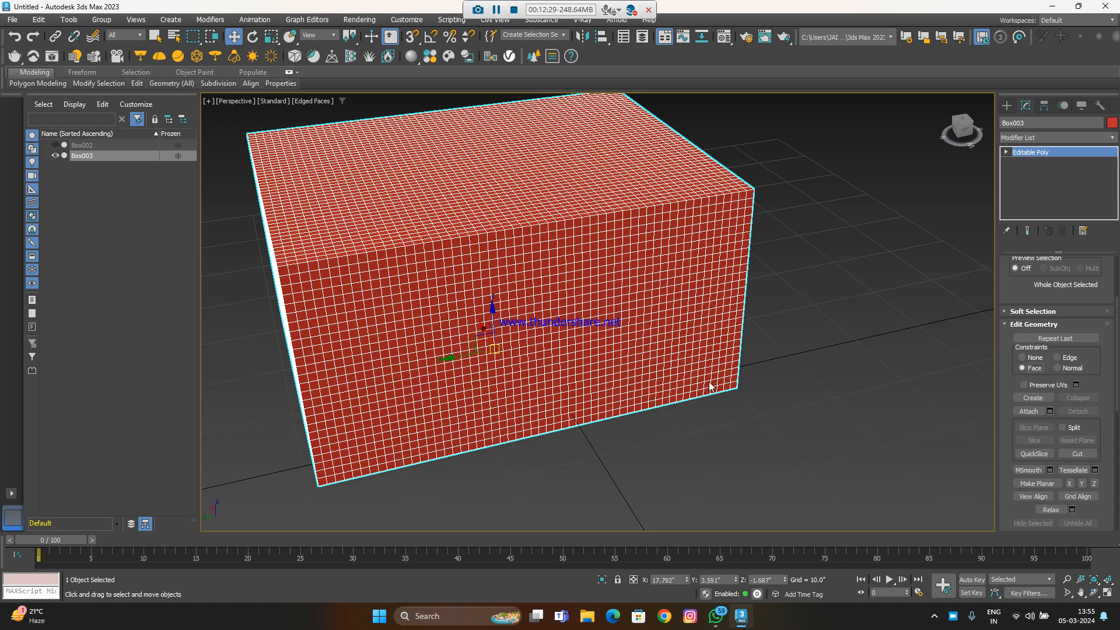
# Activate the editable poly's Vertex sub-object level and view the vertices on the box's front face up close
pyautogui.scroll(5, 500, 356)
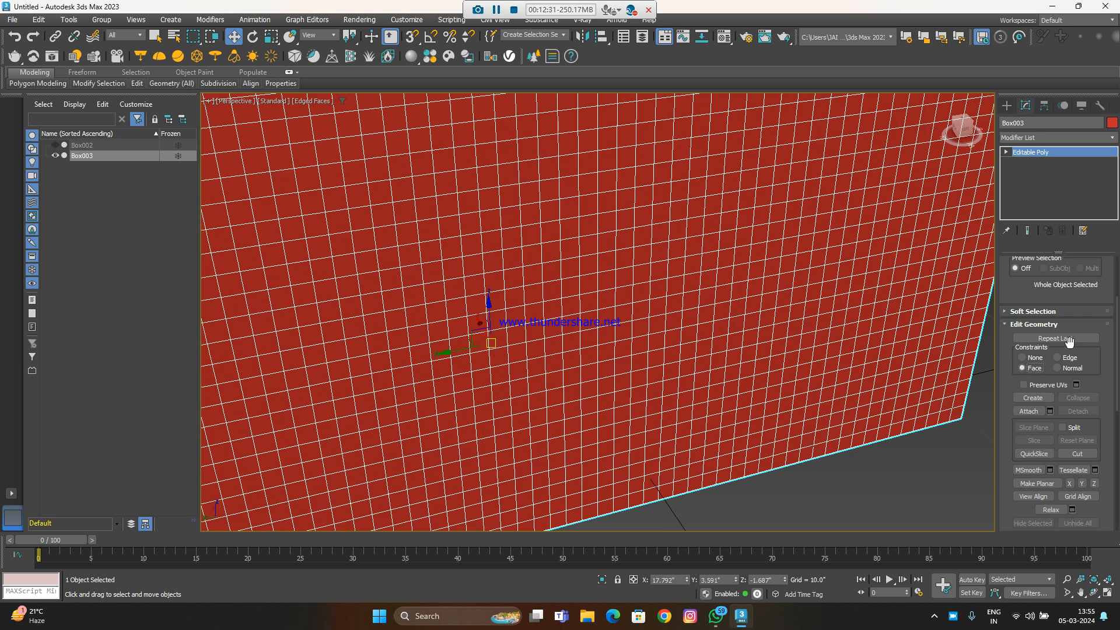
pyautogui.scroll(3, 1039, 319)
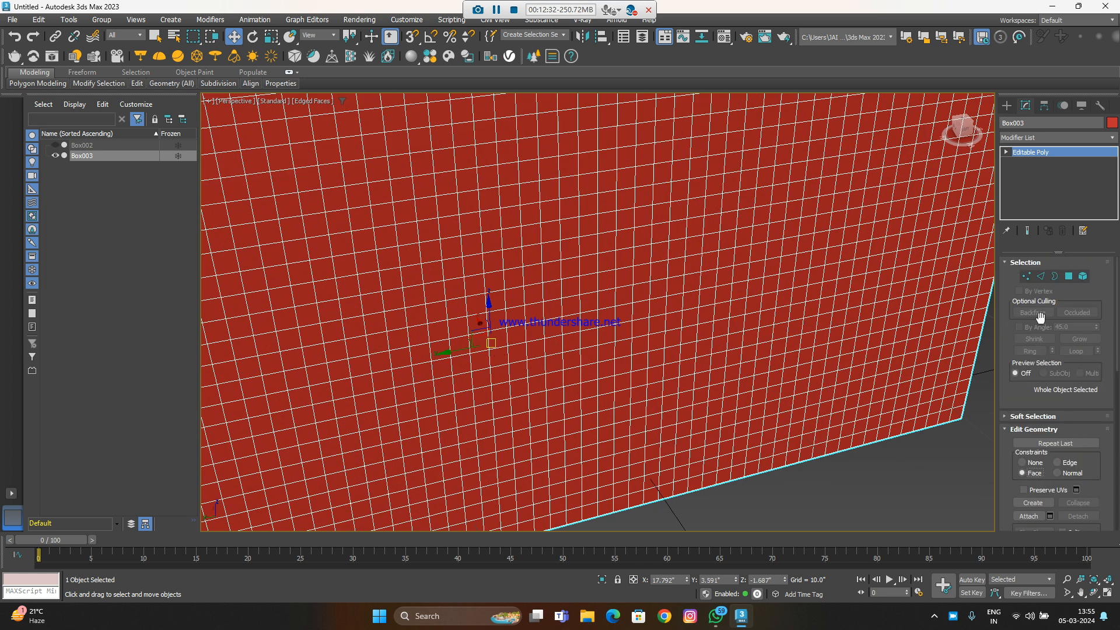
pyautogui.click(1027, 278)
pyautogui.scroll(10, 604, 282)
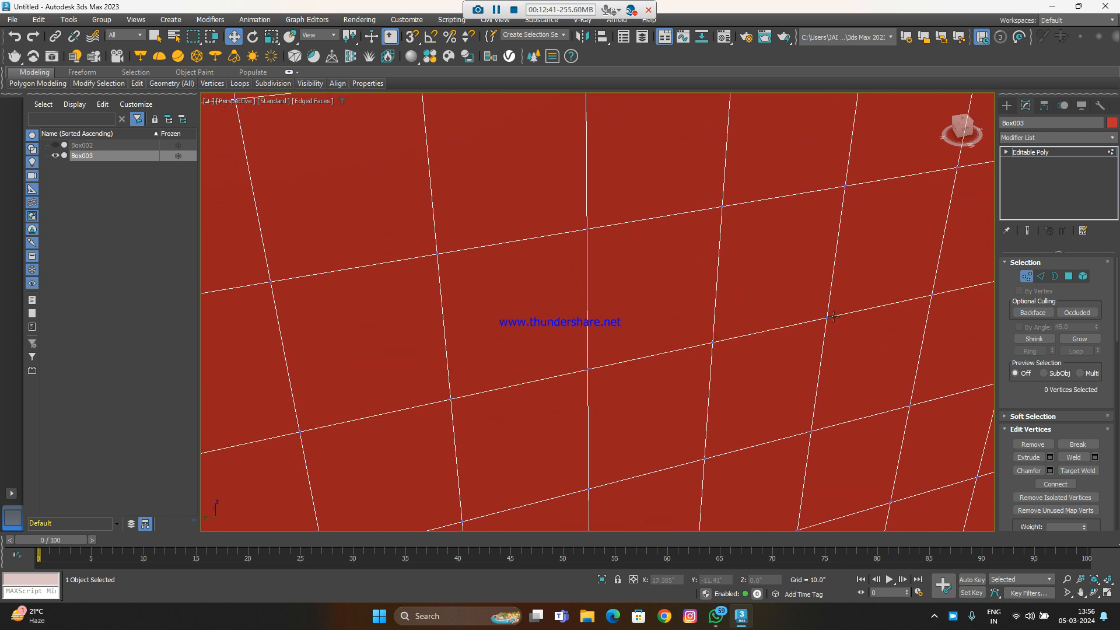
# Switch to Edge sub-object level and select single edges on the box's front face
pyautogui.click(1042, 277)
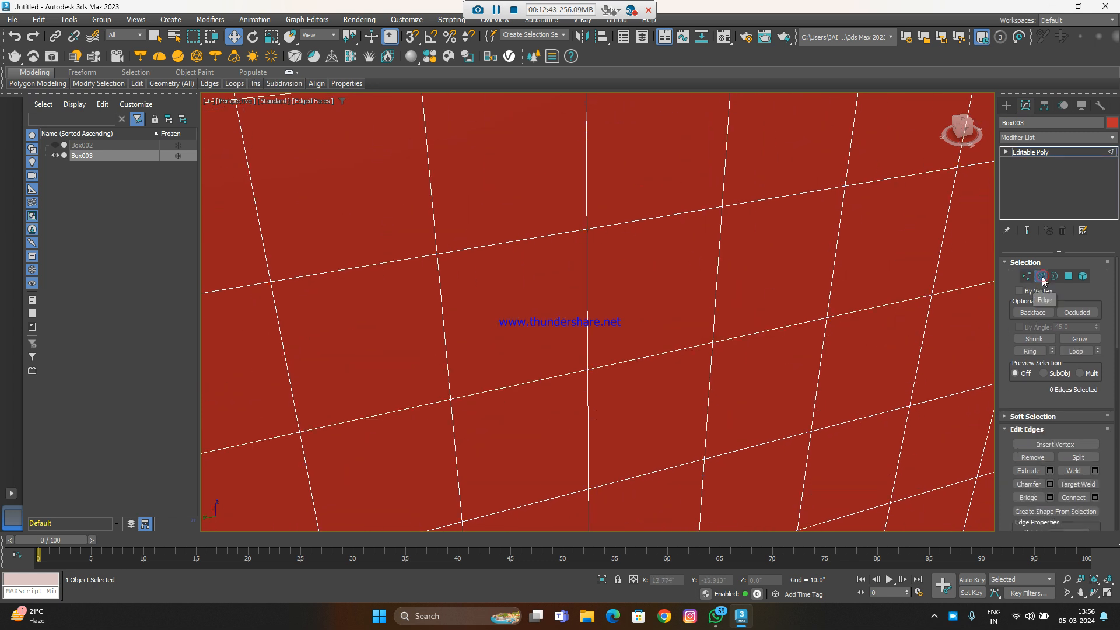
pyautogui.click(613, 226)
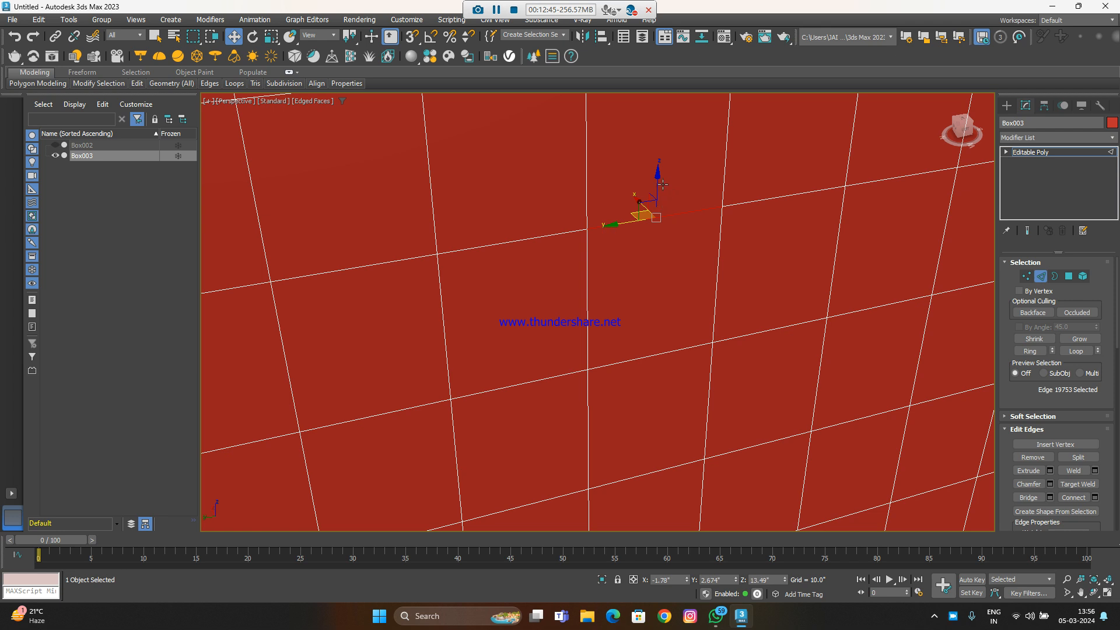
pyautogui.click(651, 222)
pyautogui.moveTo(635, 229); pyautogui.dragTo(610, 233)
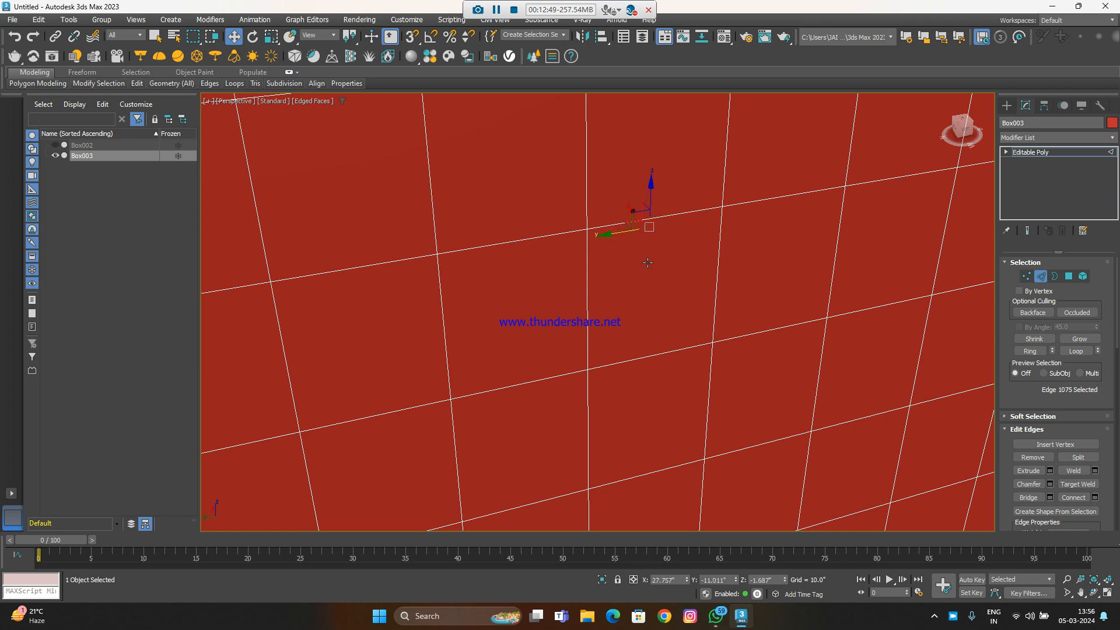
pyautogui.scroll(-5, 647, 261)
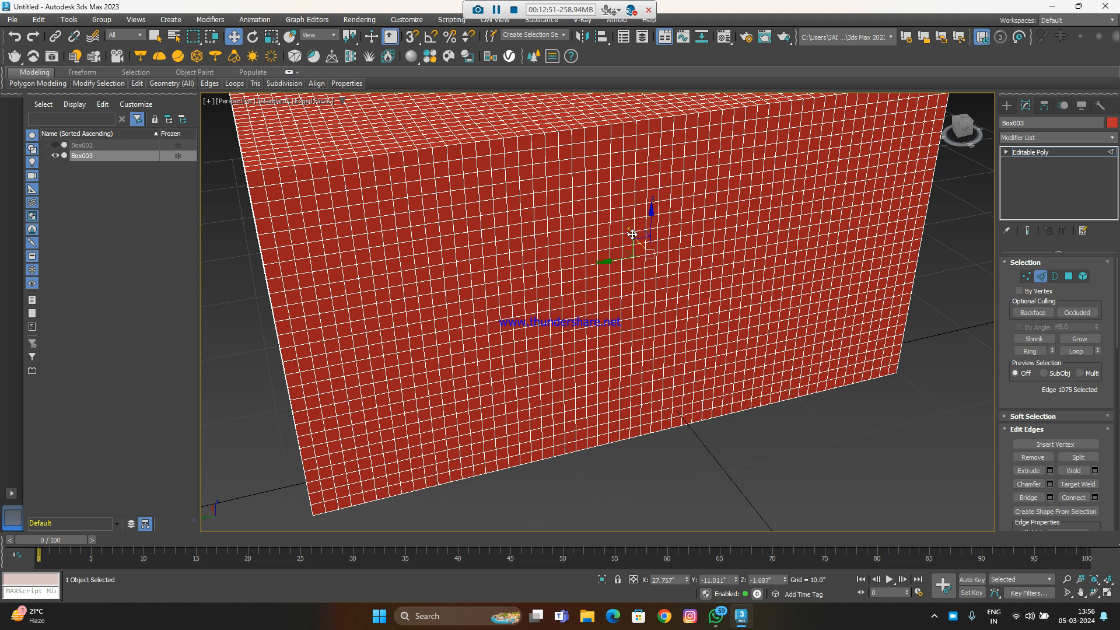
pyautogui.hotkey('ctrl', 'a')
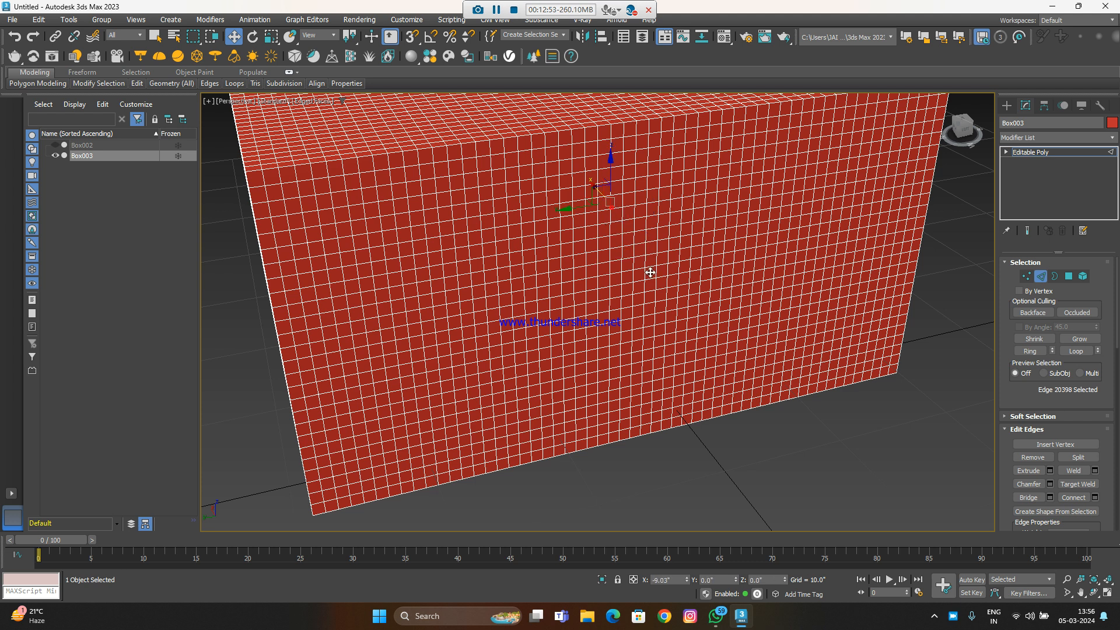
pyautogui.scroll(5, 583, 183)
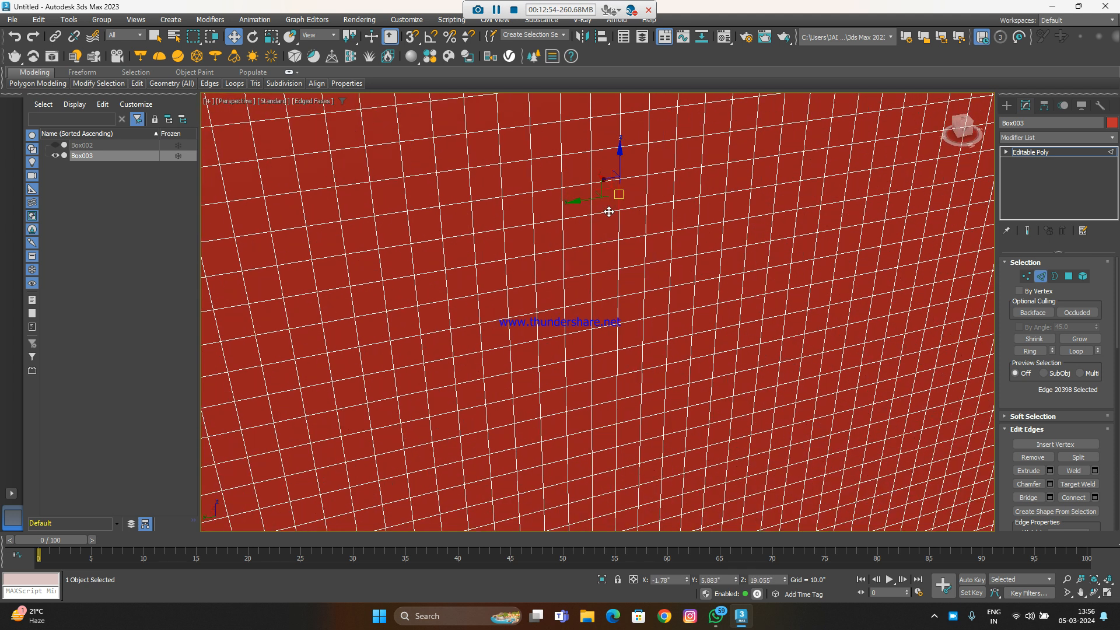
# Try moving individual polygons across the box's front face at Polygon sub-object level
pyautogui.click(1056, 276)
pyautogui.click(1070, 276)
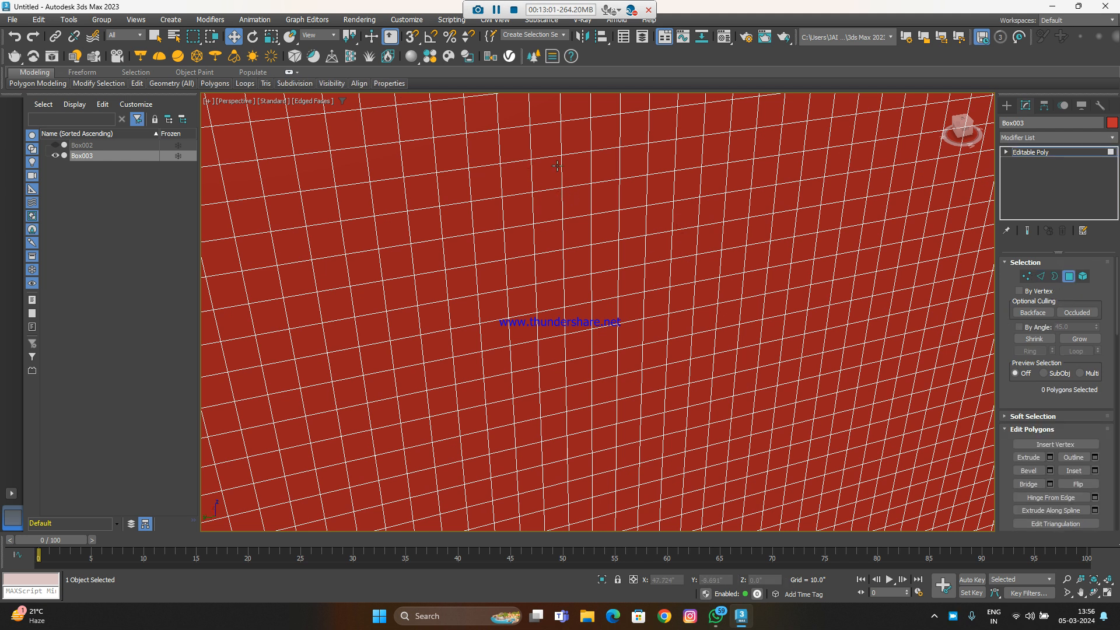
pyautogui.click(484, 150)
pyautogui.moveTo(468, 136); pyautogui.dragTo(459, 238)
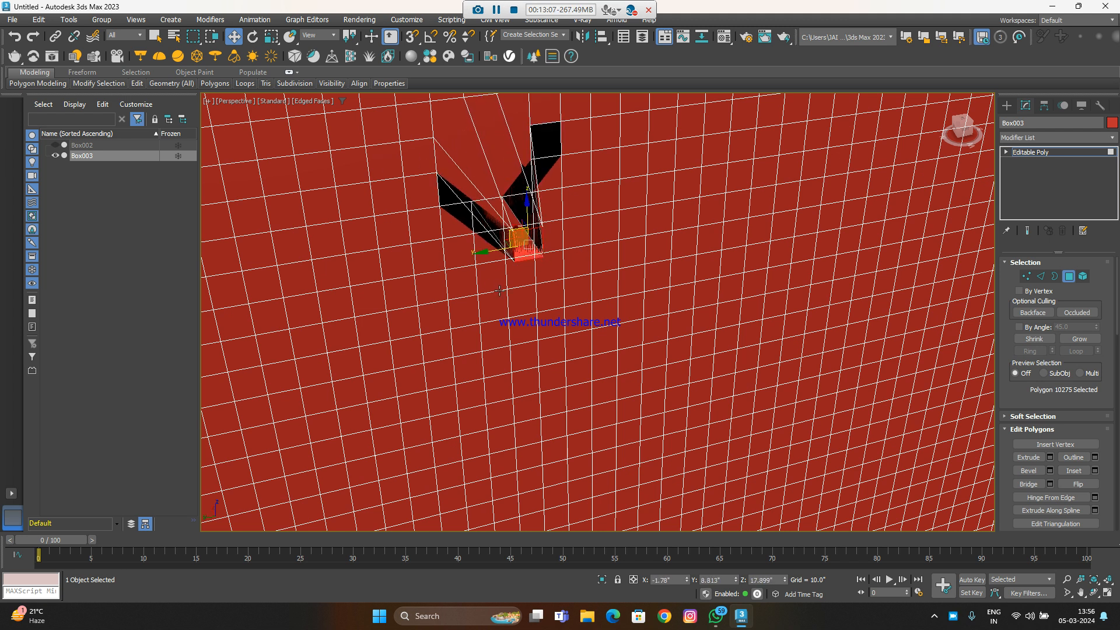
pyautogui.moveTo(505, 230); pyautogui.dragTo(459, 164)
pyautogui.rightClick(458, 155)
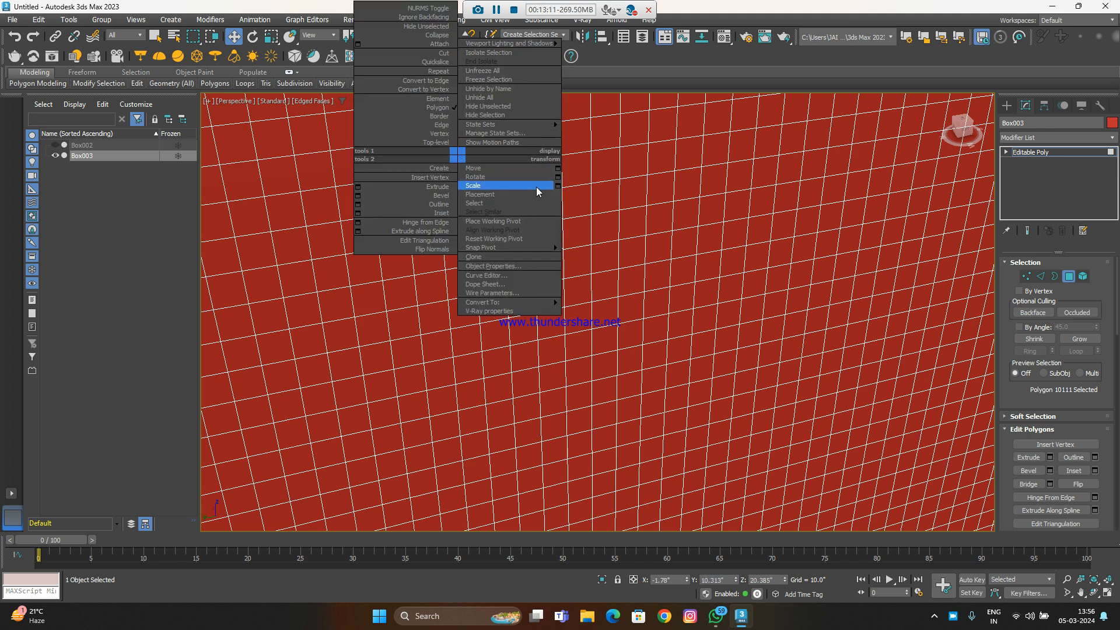
pyautogui.click(661, 237)
pyautogui.moveTo(612, 245); pyautogui.dragTo(563, 257, button='middle')
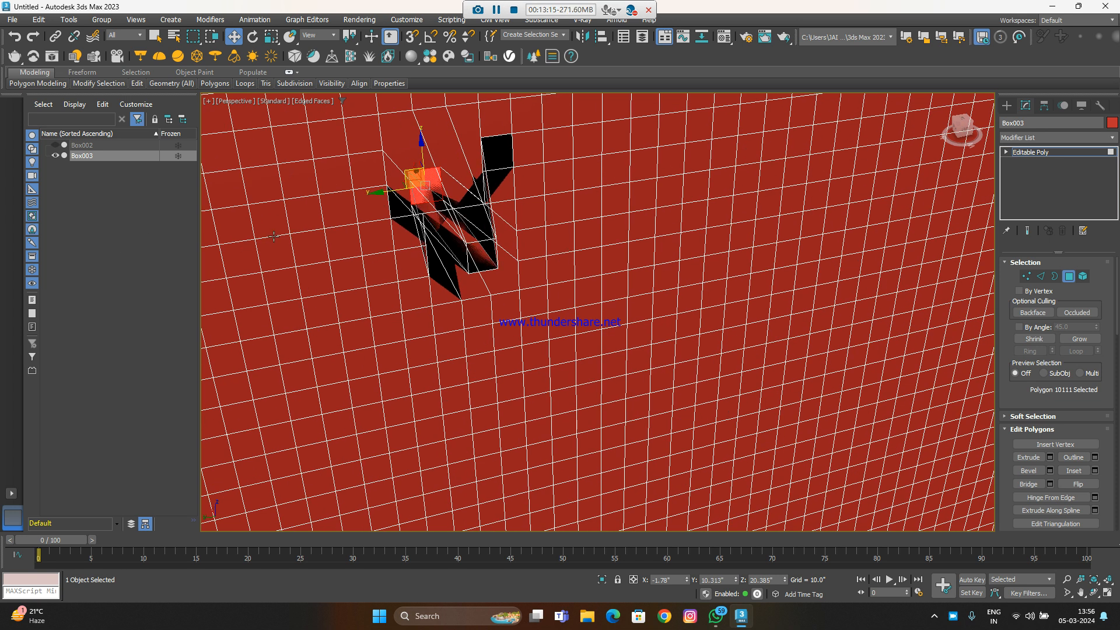
# Undo the polygon moves on the front face
pyautogui.hotkey('ctrl', 'z')
pyautogui.hotkey('ctrl', 'z')
pyautogui.hotkey('ctrl', 'z')
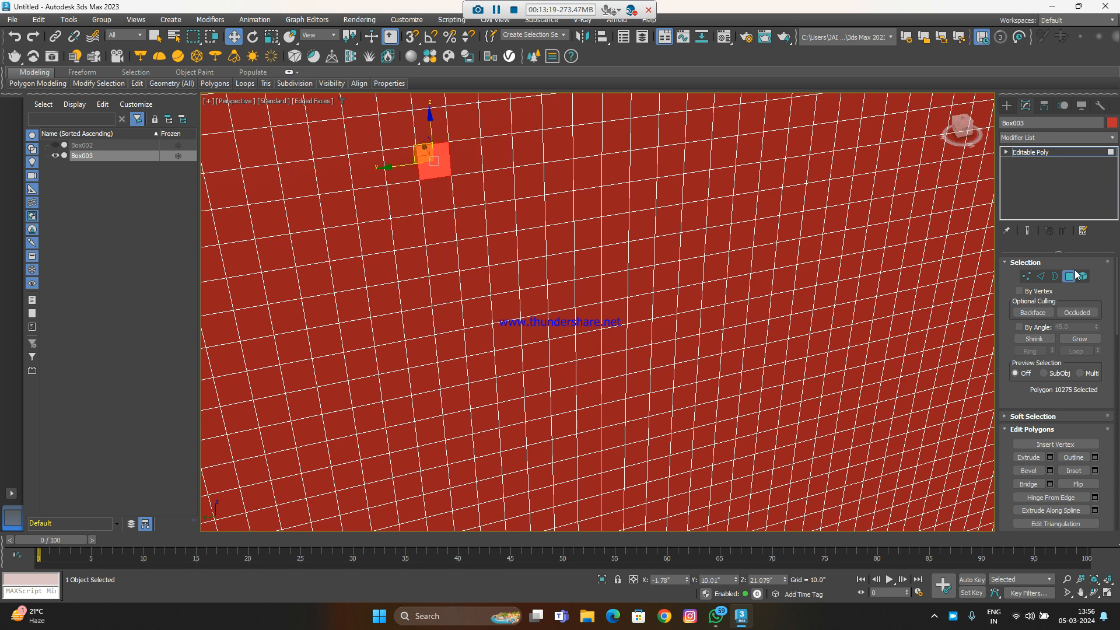
# At Border level, clear the selection, enable By Vertex with Occluded culling, and try Grow and Loop
pyautogui.click(1056, 278)
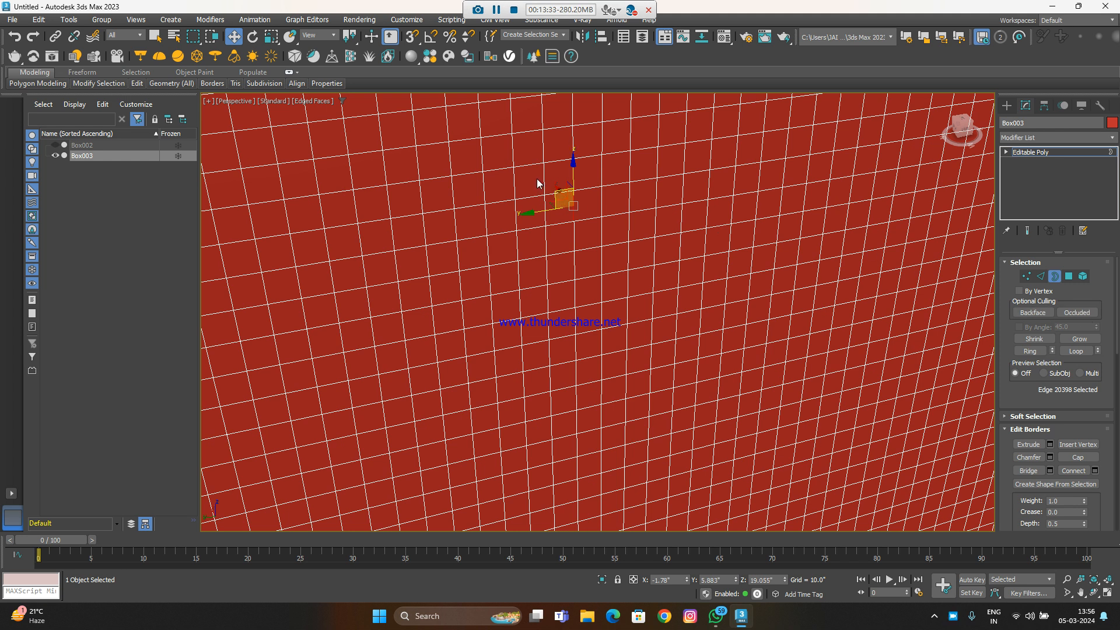
pyautogui.moveTo(603, 158); pyautogui.dragTo(468, 237)
pyautogui.moveTo(577, 320); pyautogui.dragTo(520, 327)
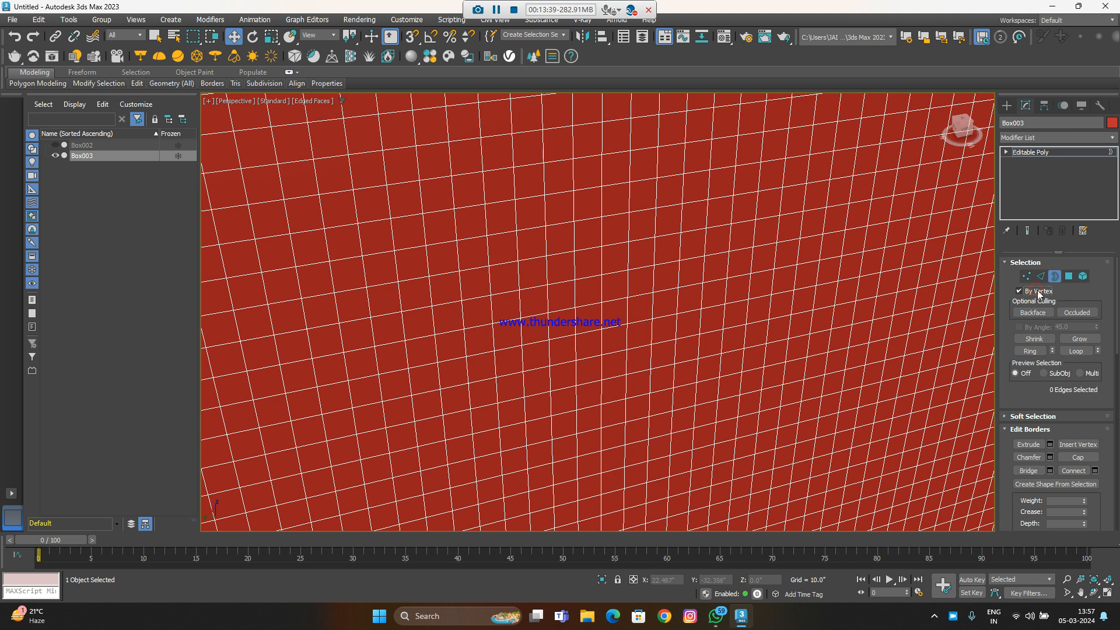
pyautogui.click(1047, 315)
pyautogui.click(1082, 316)
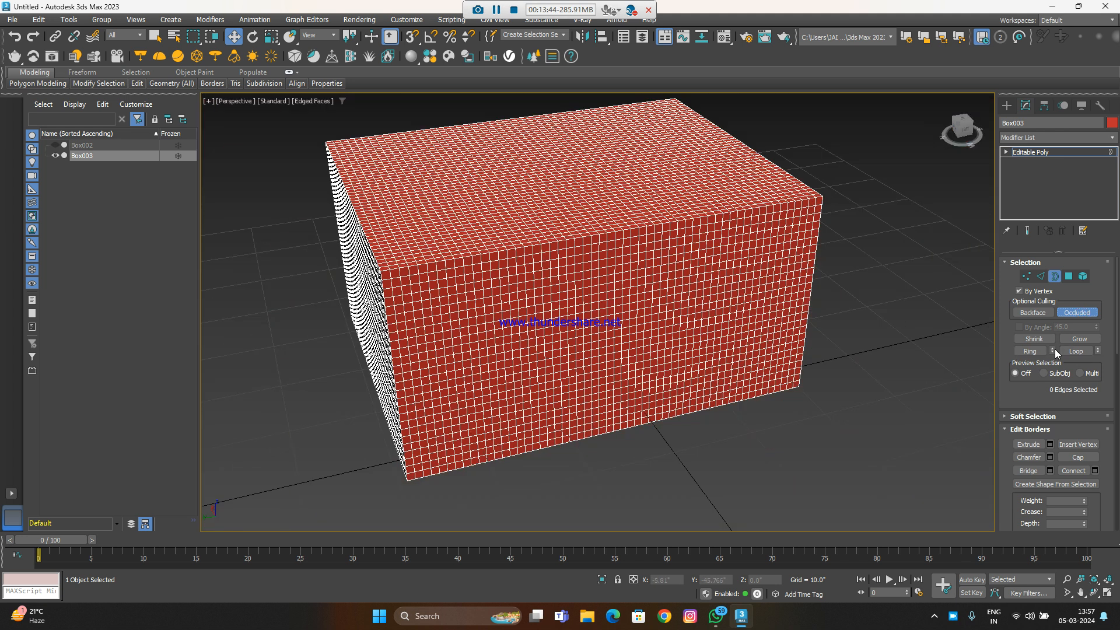
pyautogui.click(1087, 342)
pyautogui.click(1071, 356)
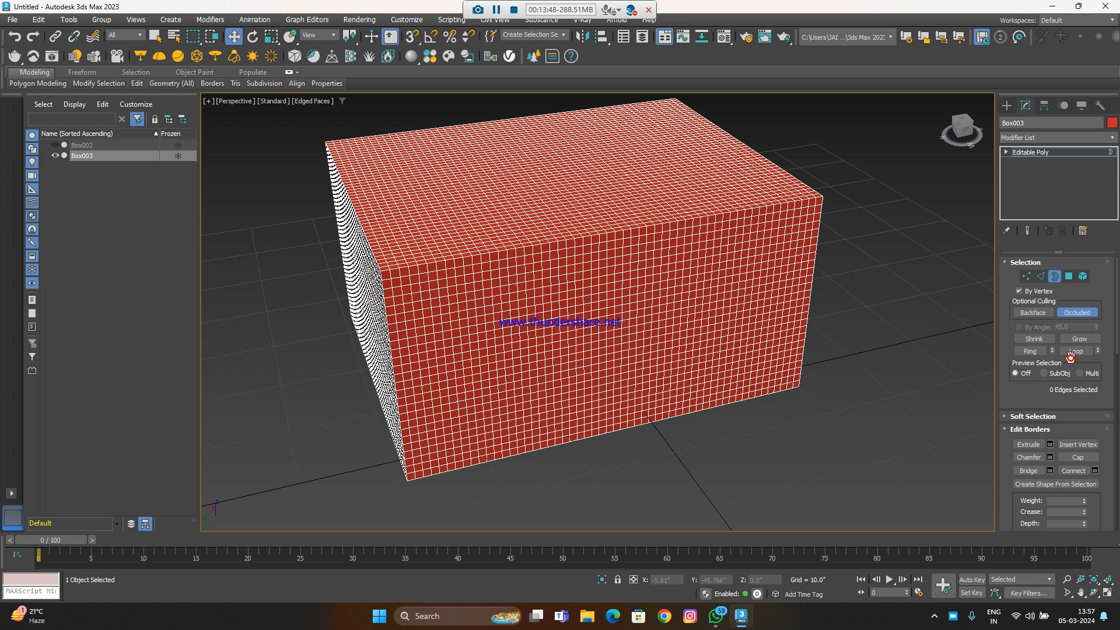
# Examine the selection and editing options offered at the Edge and Vertex sub-object levels
pyautogui.click(1042, 277)
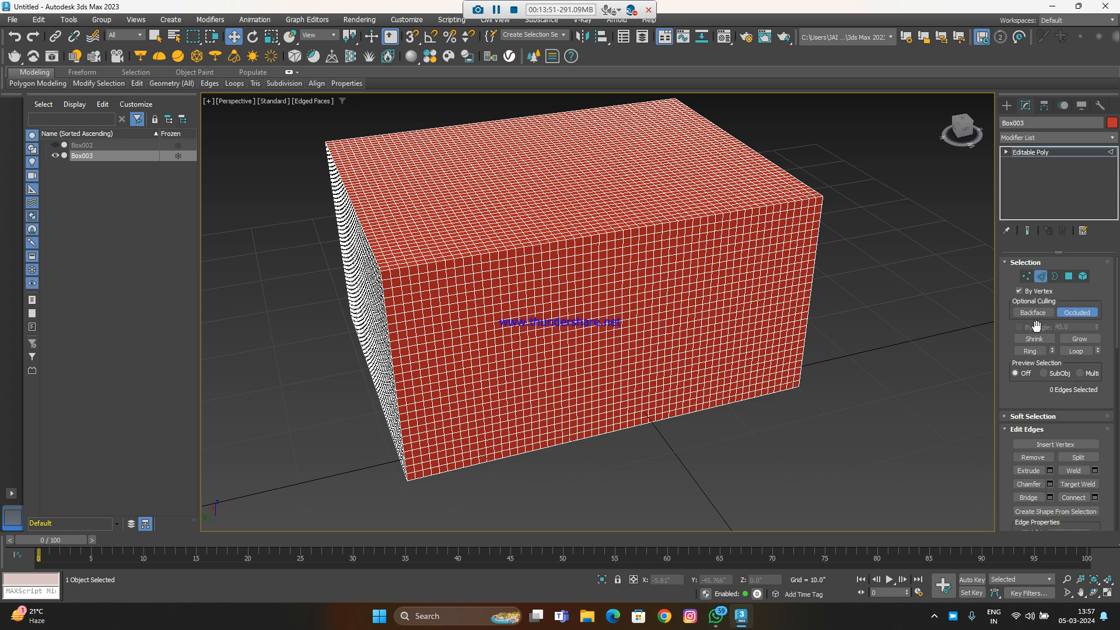
pyautogui.moveTo(1049, 519); pyautogui.dragTo(1036, 428)
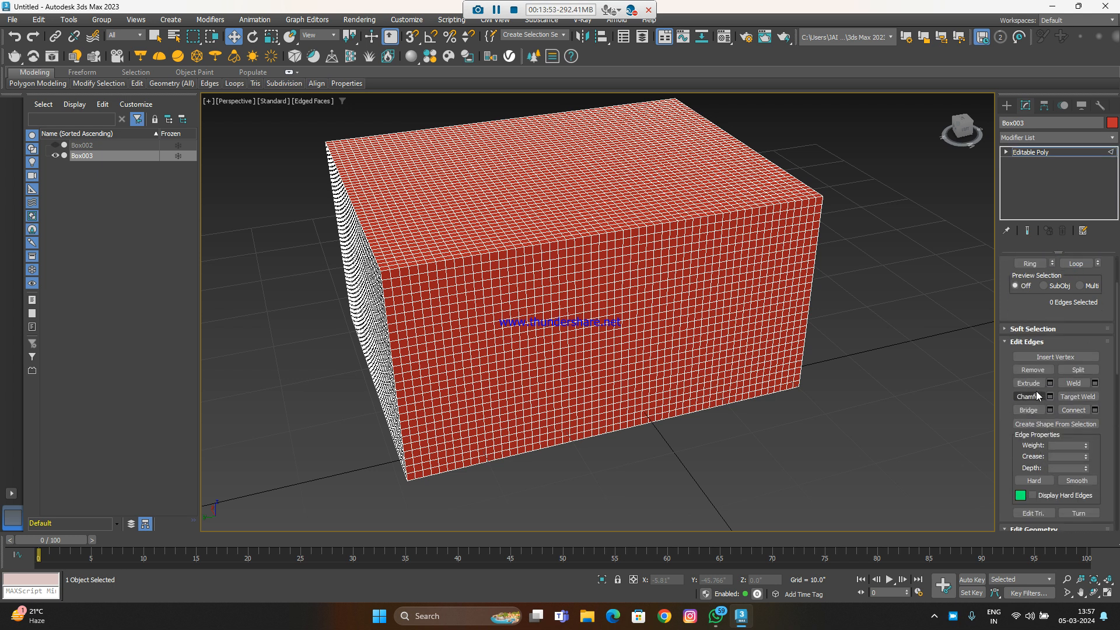
pyautogui.scroll(2, 1046, 288)
pyautogui.scroll(1, 1048, 307)
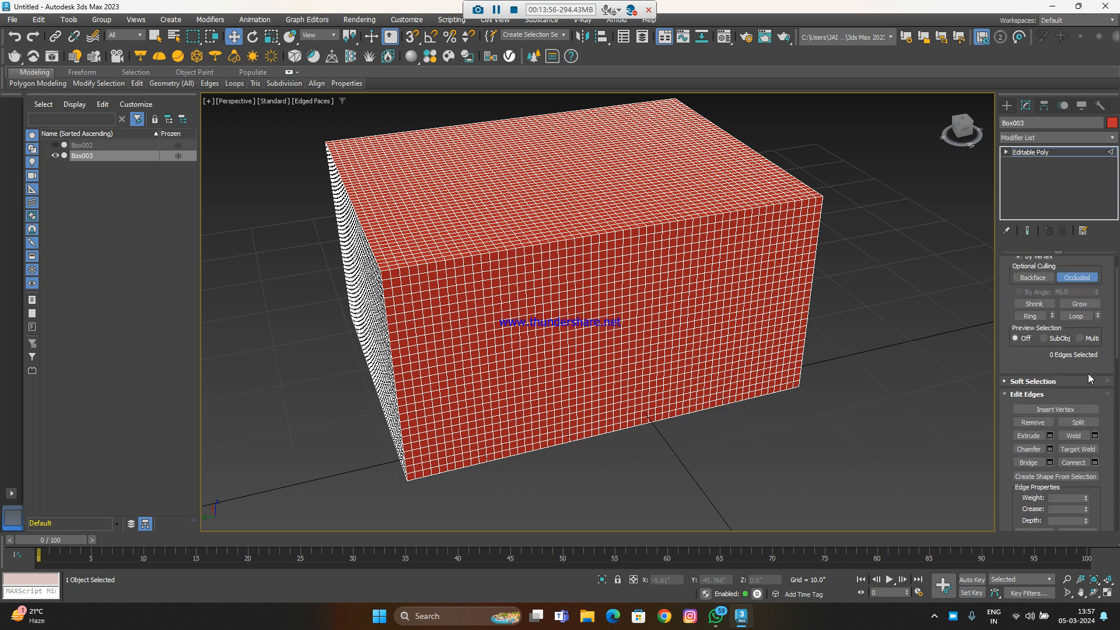
pyautogui.scroll(2, 1025, 279)
pyautogui.click(1026, 275)
pyautogui.scroll(-2, 1066, 413)
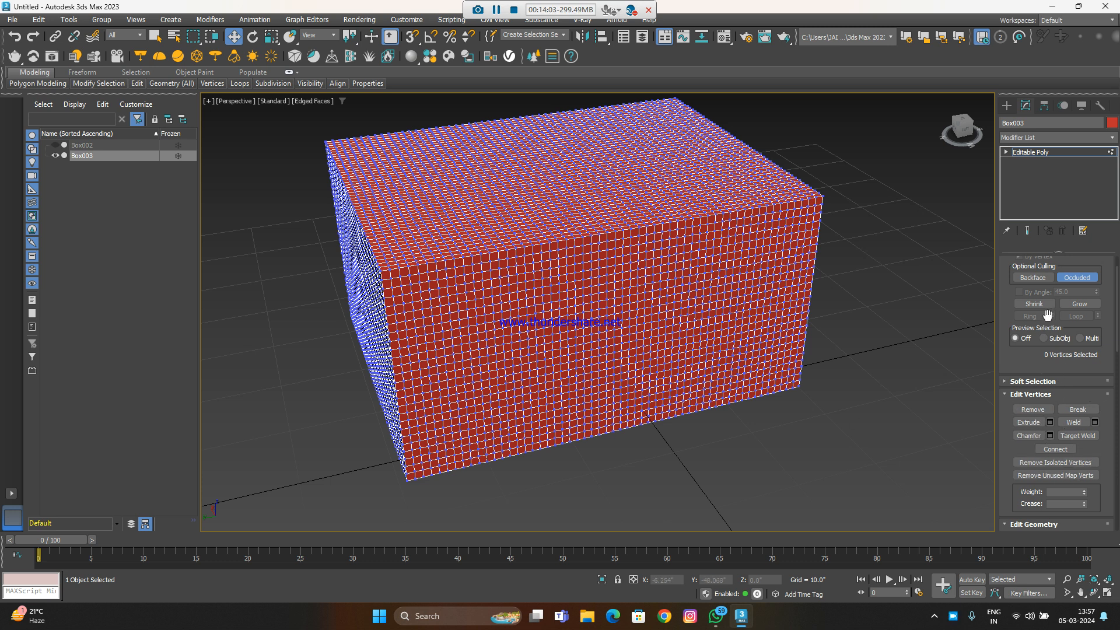
pyautogui.scroll(2, 1062, 353)
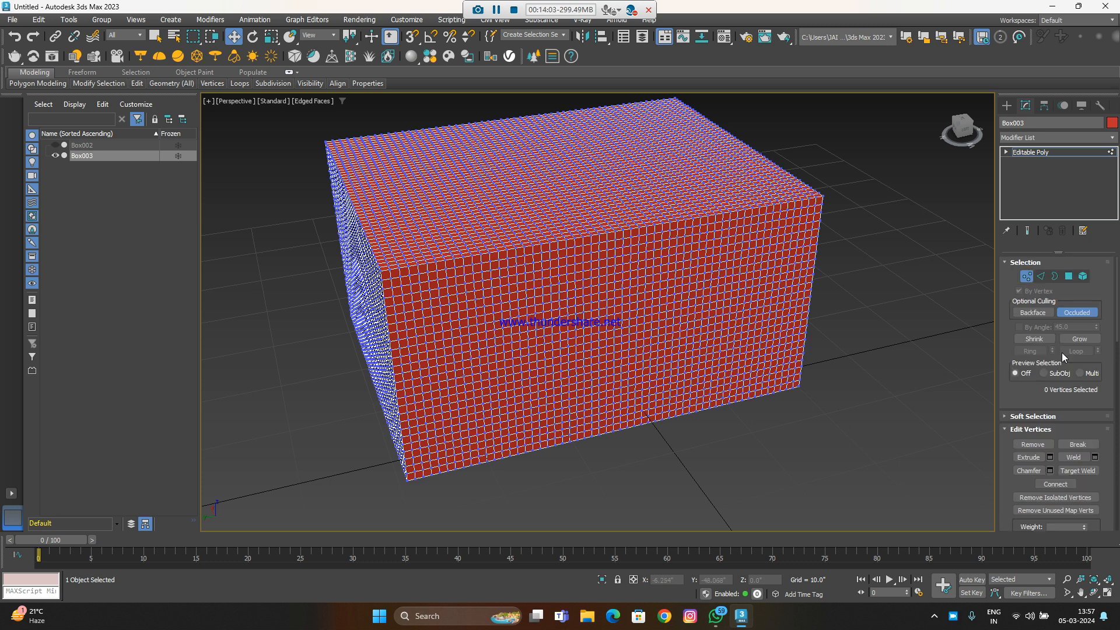
pyautogui.click(1040, 275)
pyautogui.scroll(-3, 1066, 495)
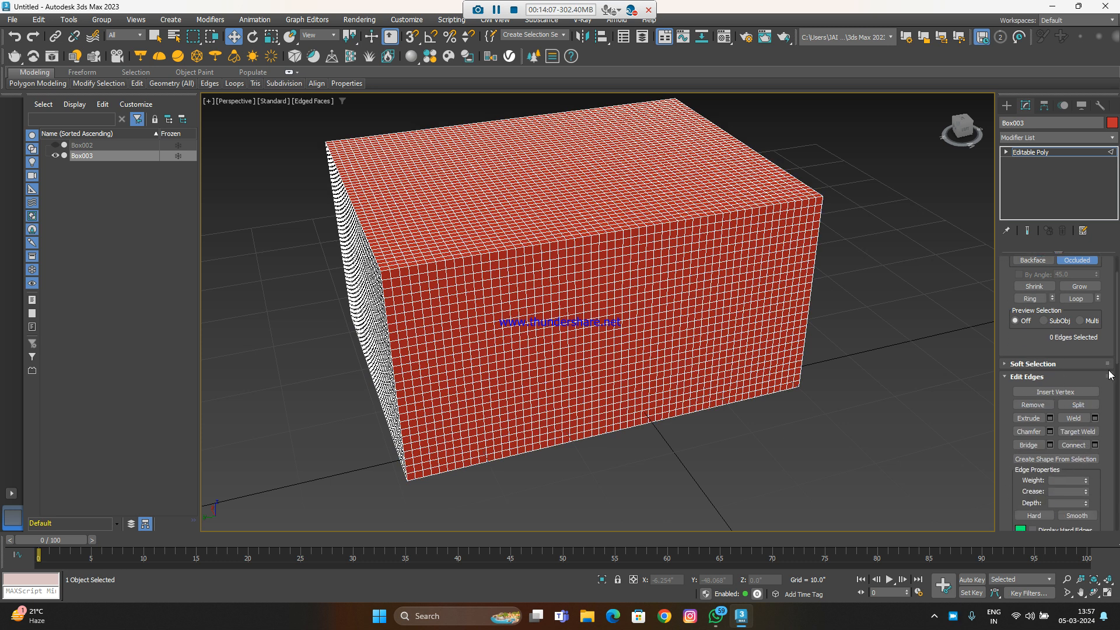
pyautogui.scroll(1, 1084, 399)
pyautogui.scroll(2, 1083, 396)
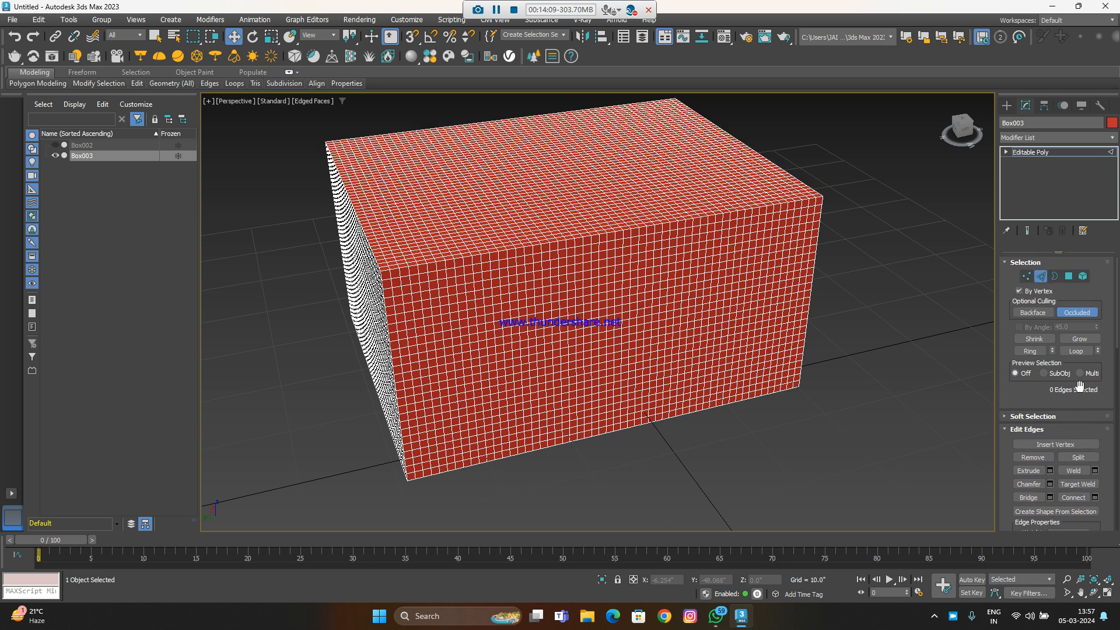
# At Border level, set the weight to 1.32, the crease to 0.47 and the depth to 1.0
pyautogui.click(1057, 277)
pyautogui.scroll(-5, 1069, 525)
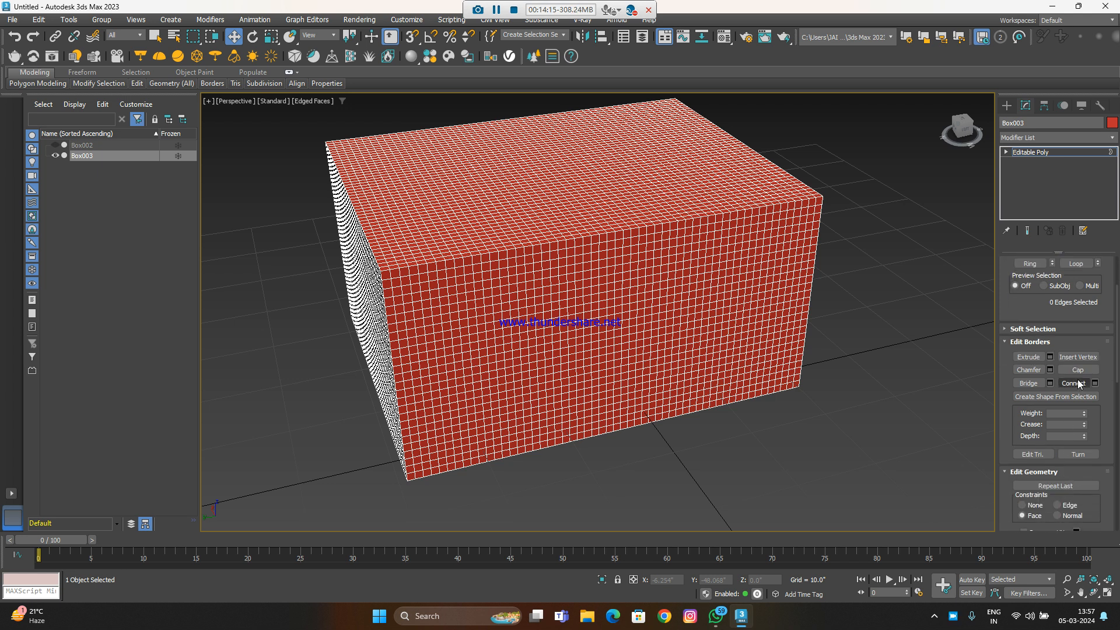
pyautogui.click(1084, 415)
pyautogui.moveTo(1086, 417); pyautogui.dragTo(1083, 400)
pyautogui.moveTo(1084, 439); pyautogui.dragTo(1080, 381)
# Try Edit Triangulation on the box, switch to Turn mode, and set the geometry constraint to Edge
pyautogui.click(1032, 454)
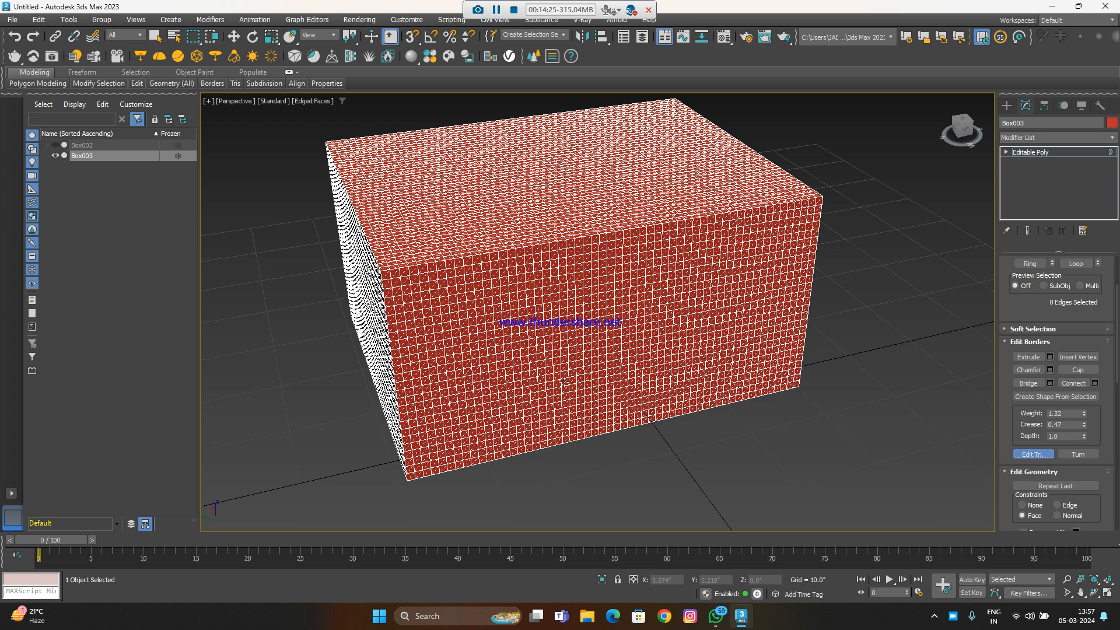
pyautogui.scroll(10, 490, 328)
pyautogui.scroll(8, 446, 301)
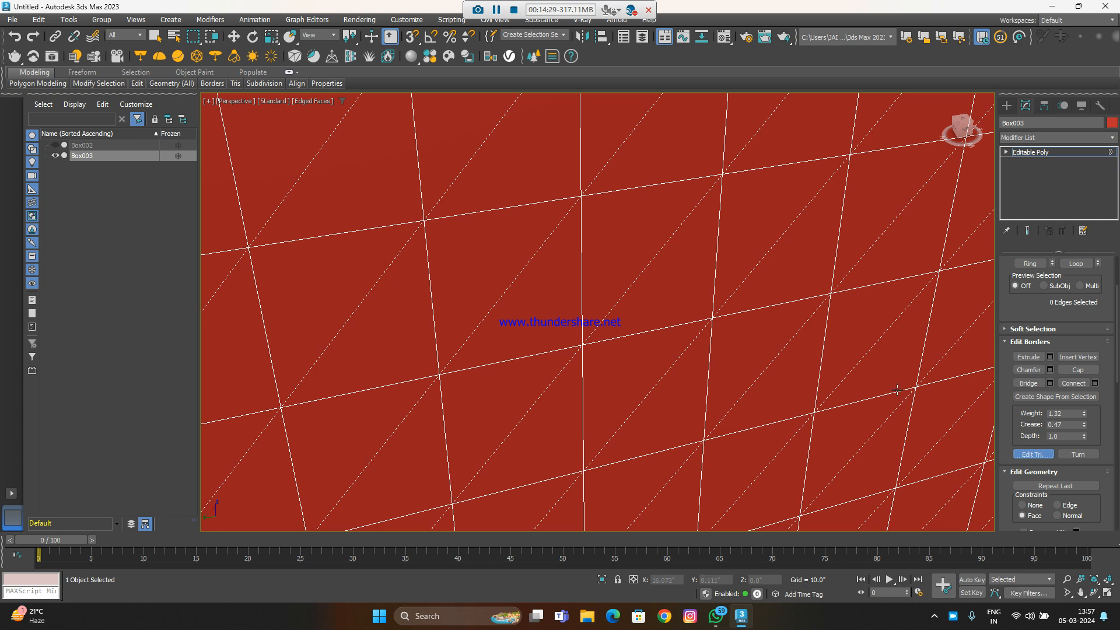
pyautogui.click(1086, 455)
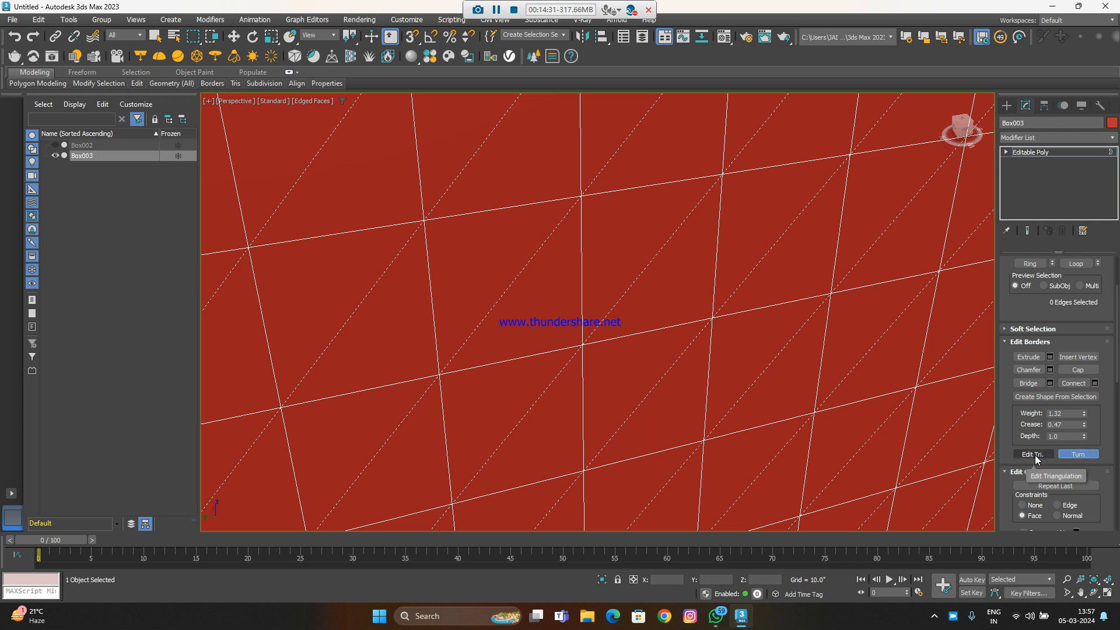
pyautogui.click(1067, 505)
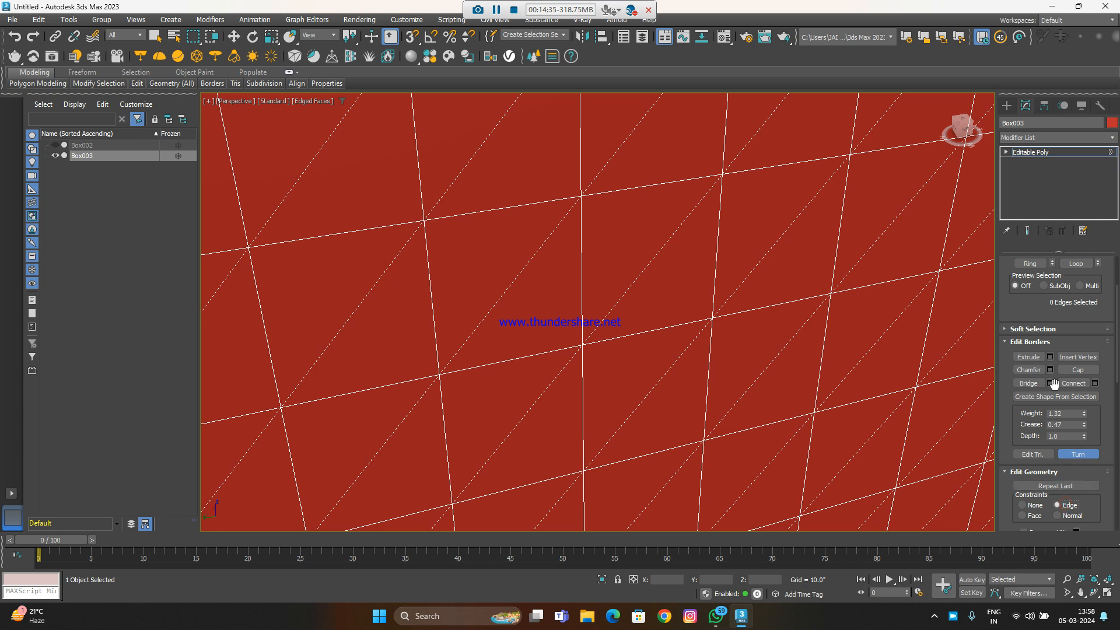
# Switch the editable poly to Polygon sub-object level and inspect the selected polygon on the front face
pyautogui.scroll(3, 1057, 294)
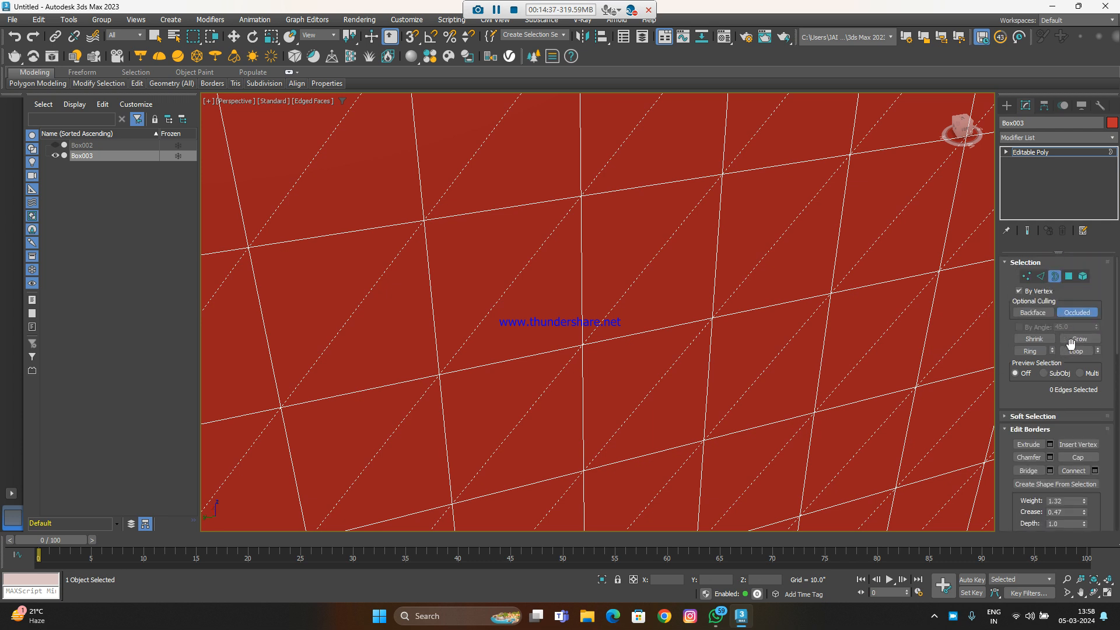
pyautogui.click(1071, 278)
pyautogui.scroll(-10, 562, 332)
pyautogui.scroll(10, 635, 330)
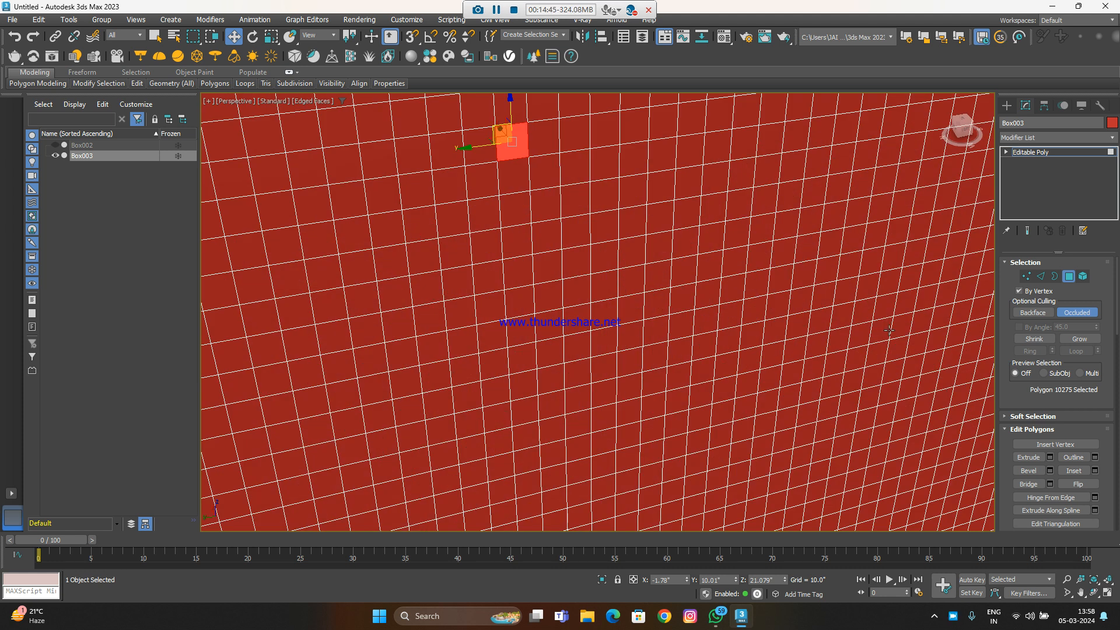
# Switch to Element sub-object level and select the entire box as one element
pyautogui.click(1083, 276)
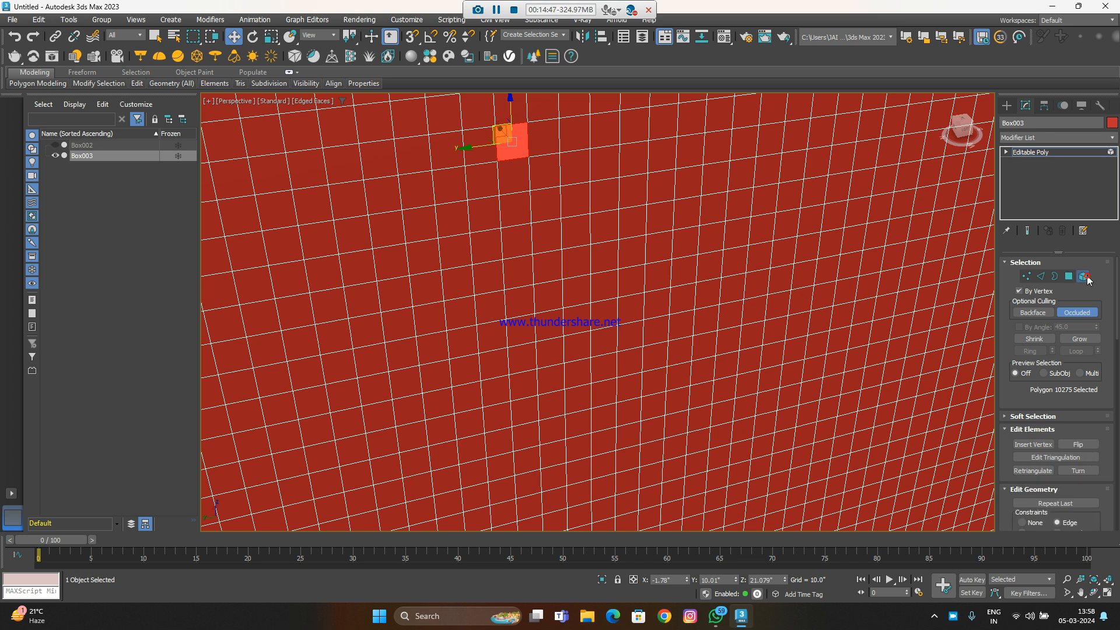
pyautogui.scroll(-10, 570, 337)
pyautogui.scroll(8, 570, 337)
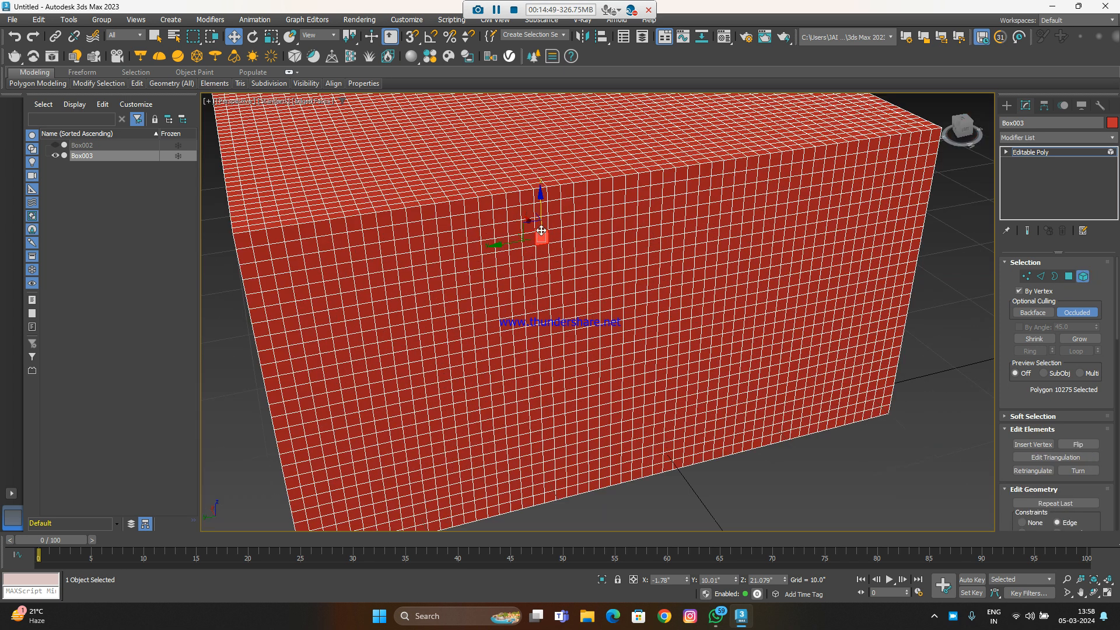
pyautogui.click(569, 279)
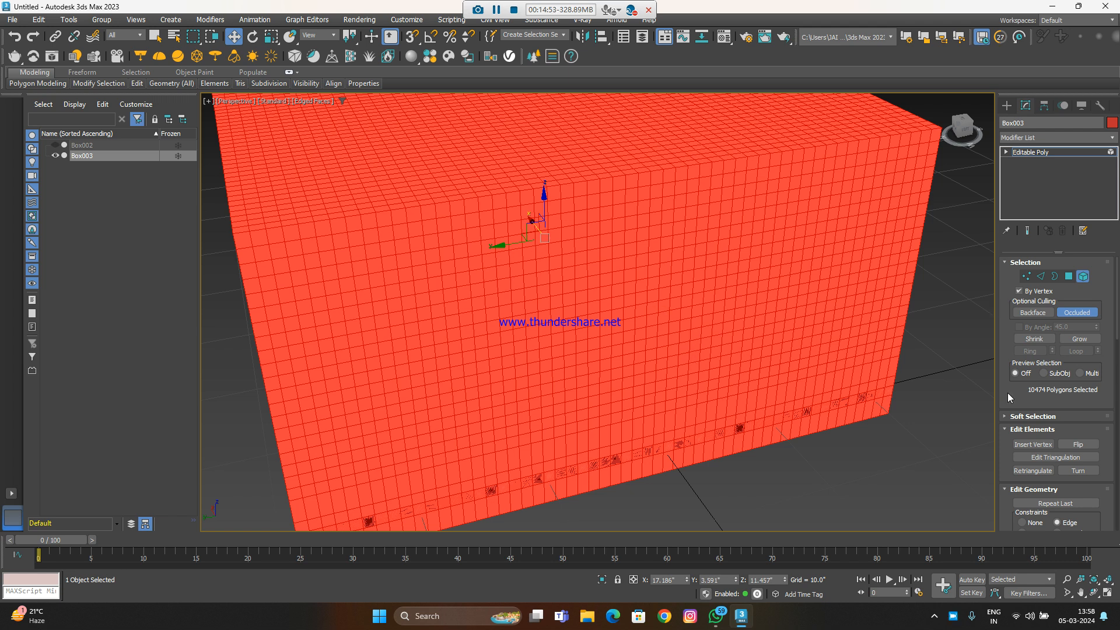
# Flip the normals of the selected box element and inspect its front face up close
pyautogui.scroll(-6, 655, 386)
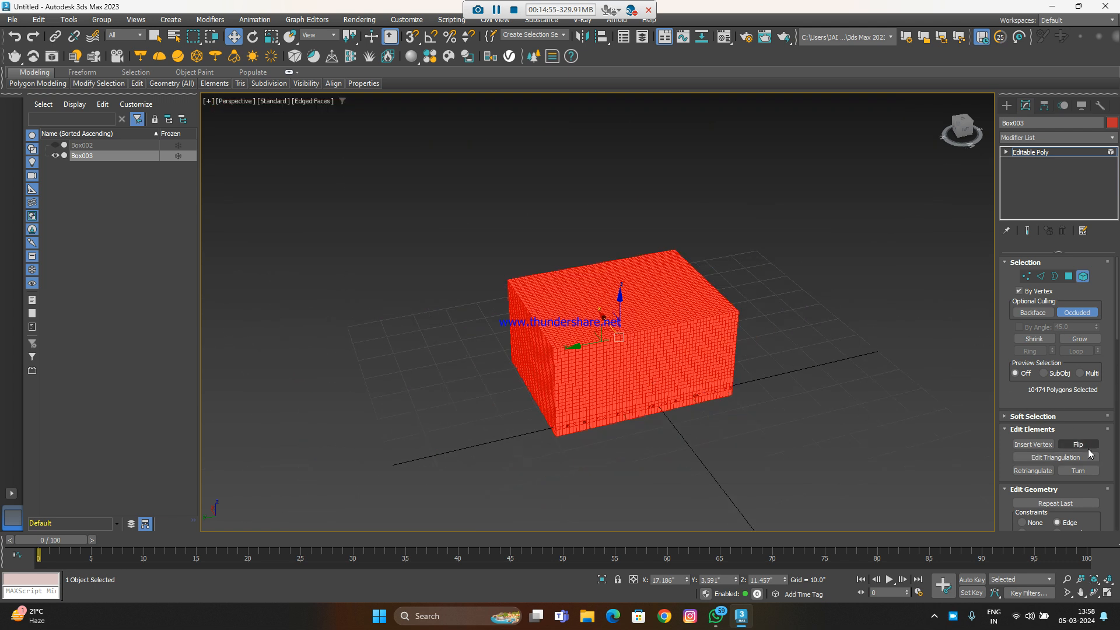
pyautogui.click(1078, 445)
pyautogui.scroll(6, 673, 344)
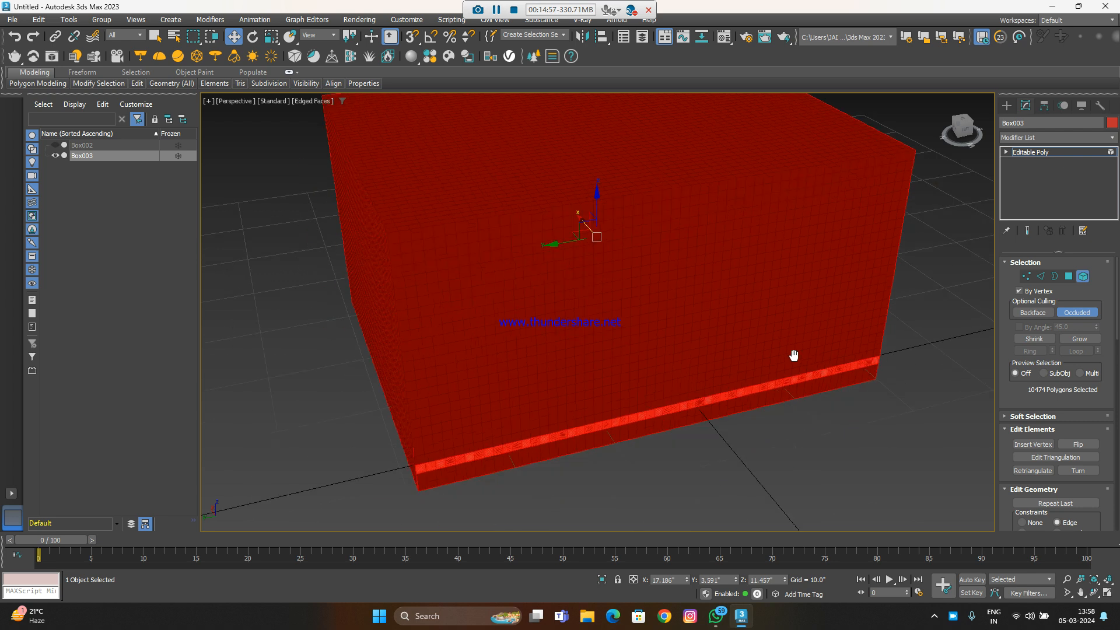
pyautogui.scroll(3, 456, 470)
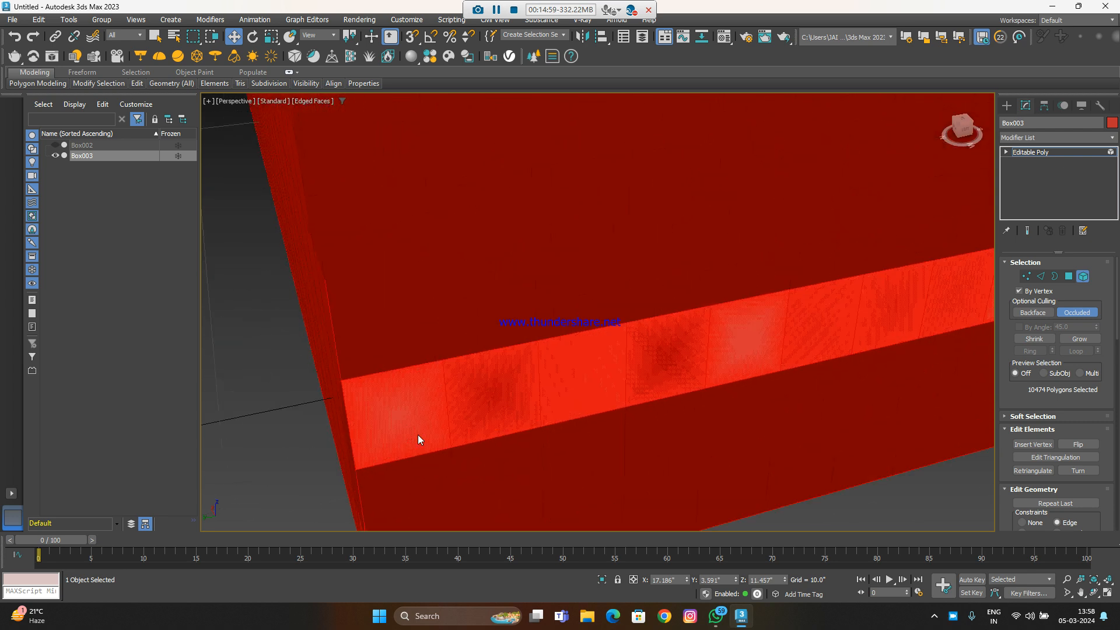
# Activate Edit Triangulation for the element and examine the diagonals along the box's lower strip
pyautogui.click(1046, 457)
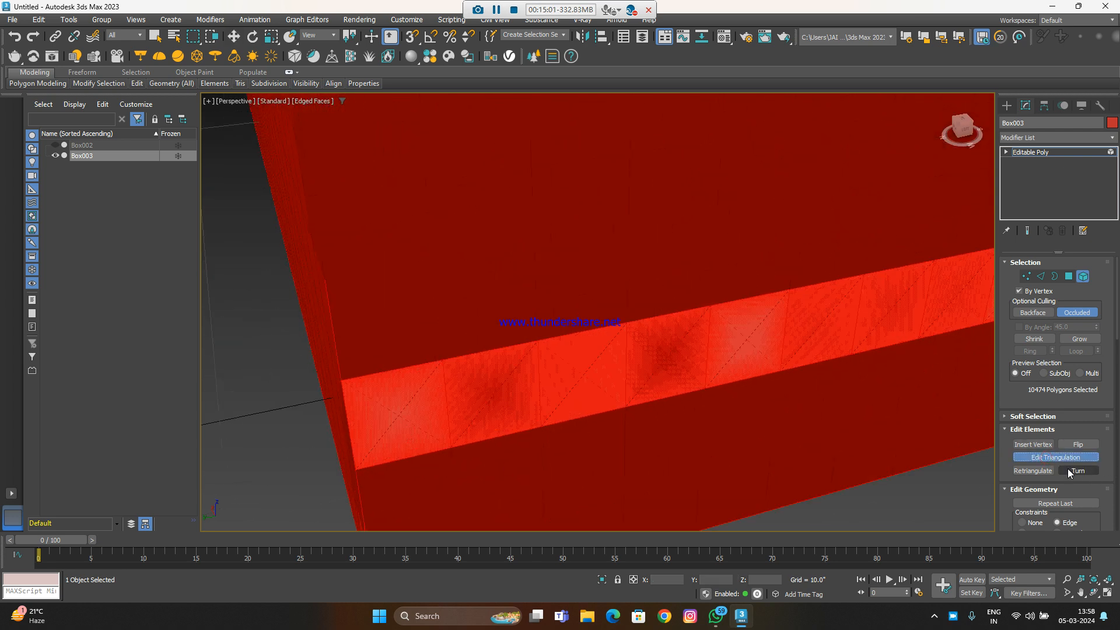
pyautogui.scroll(-4, 642, 390)
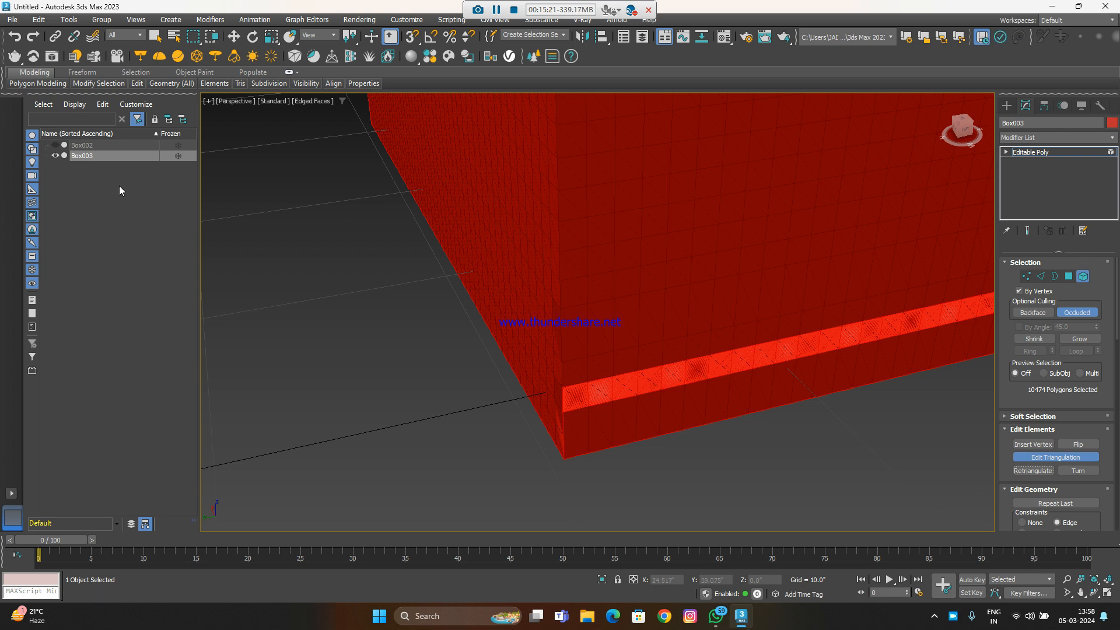
pyautogui.moveTo(790, 435); pyautogui.dragTo(663, 447, button='middle')
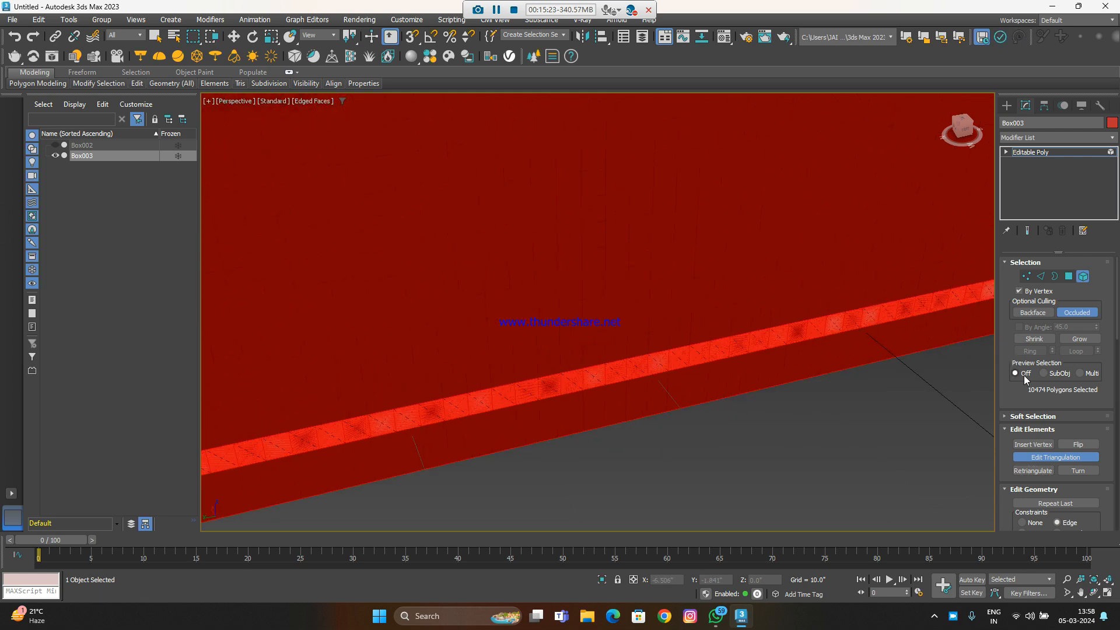
pyautogui.scroll(-10, 715, 395)
pyautogui.scroll(5, 750, 337)
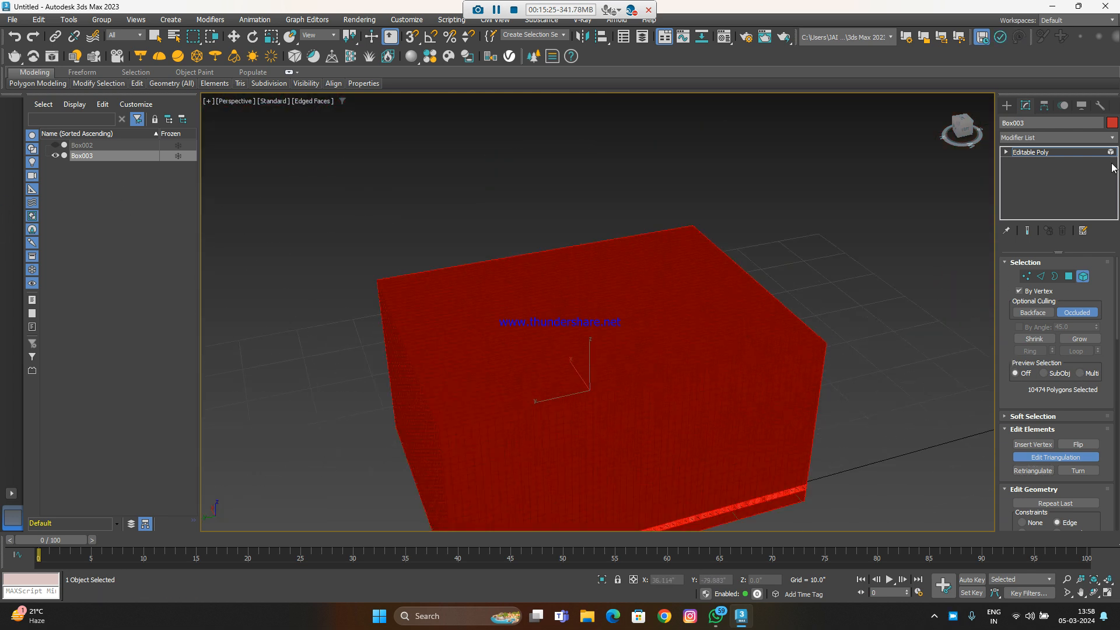
# Add a Bend modifier to the box with angle -28.5, direction -15.5 and bend axis Y
pyautogui.click(1039, 138)
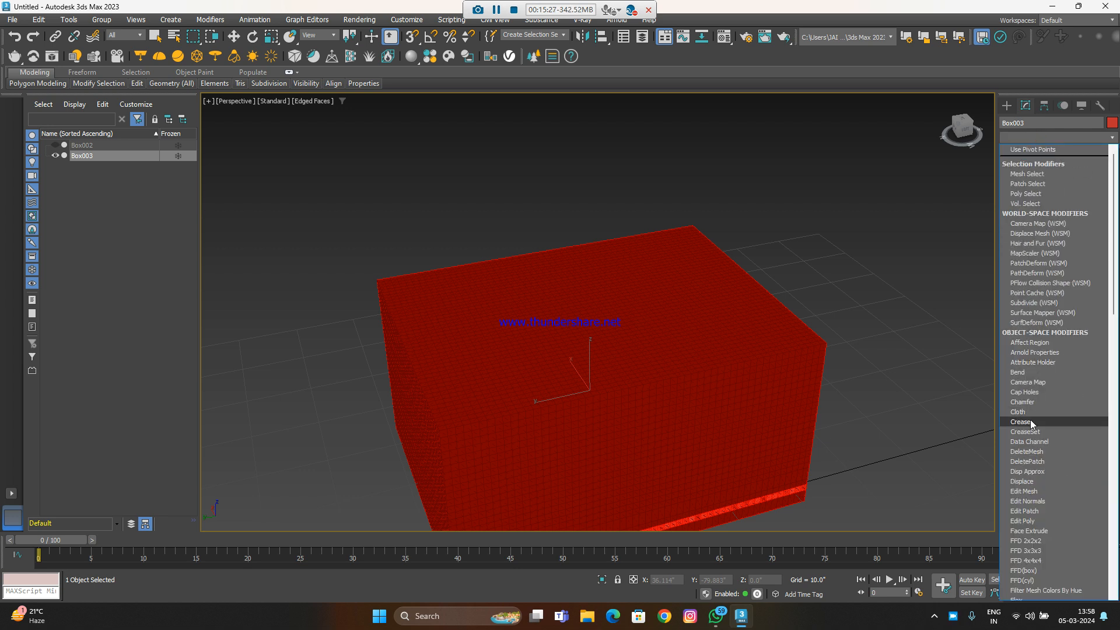
pyautogui.click(1026, 372)
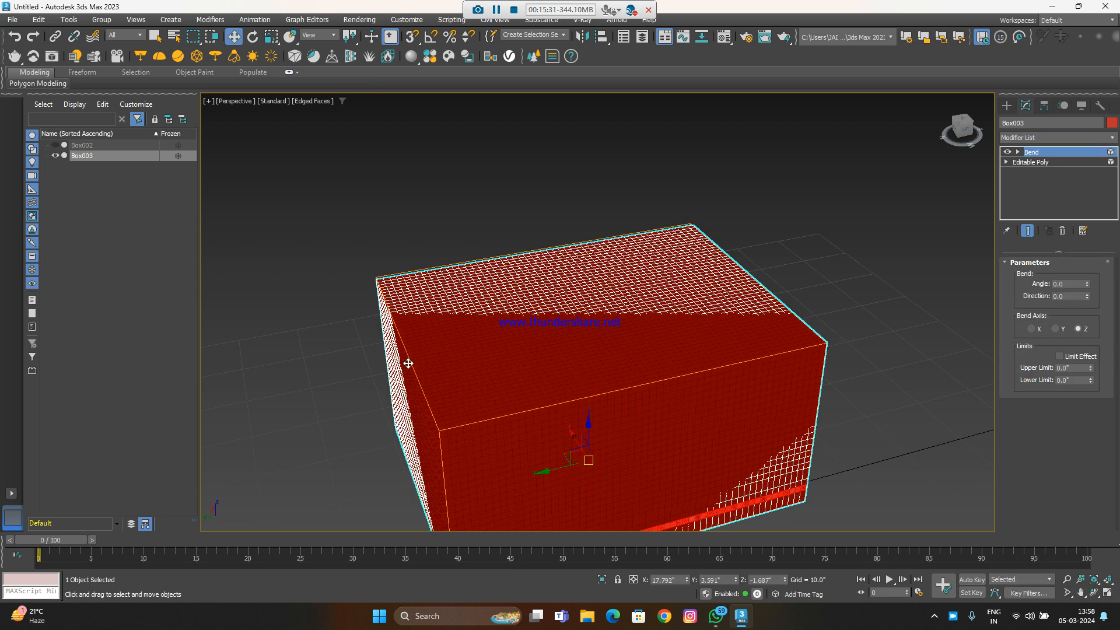
pyautogui.moveTo(1087, 296); pyautogui.dragTo(1086, 261)
pyautogui.moveTo(1087, 284); pyautogui.dragTo(1086, 350)
pyautogui.click(1031, 329)
pyautogui.click(1055, 330)
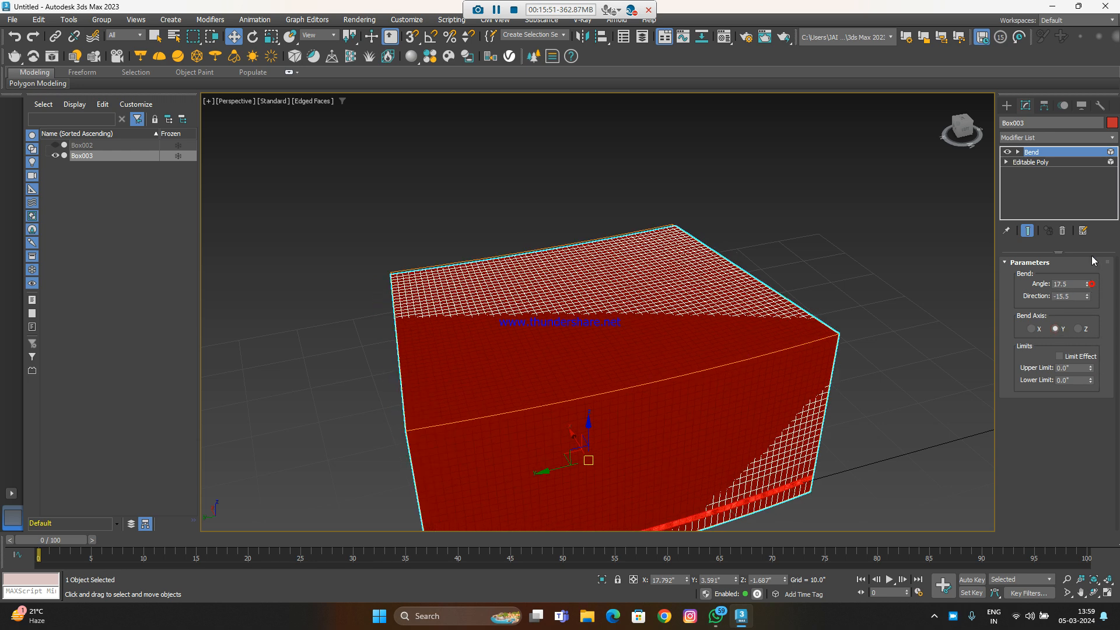
pyautogui.moveTo(1087, 284); pyautogui.dragTo(1087, 344)
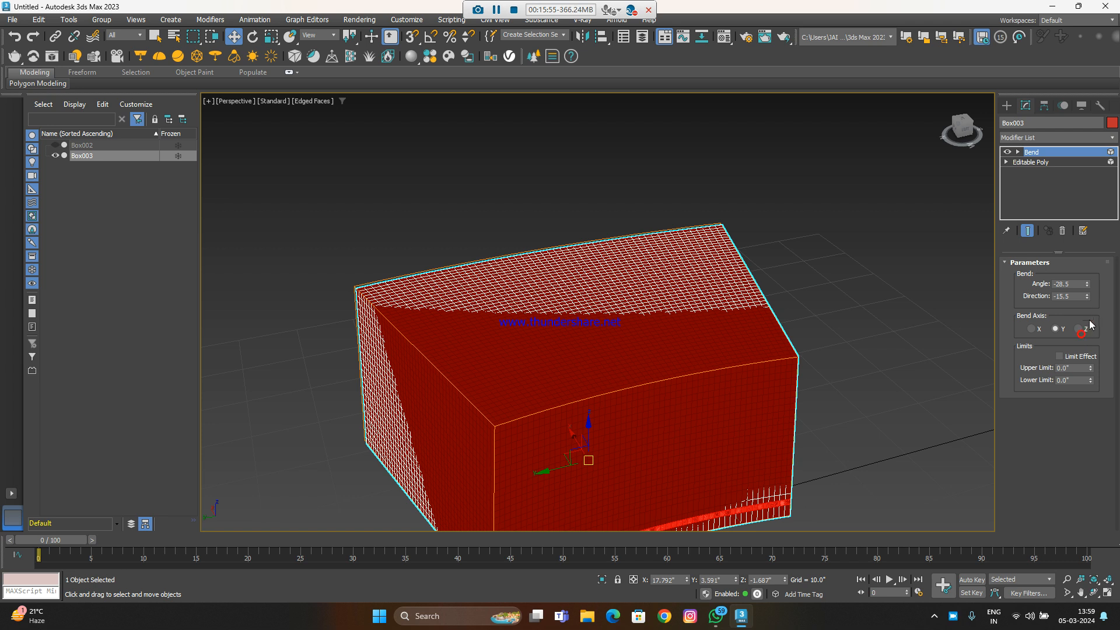
# Set the Bend direction to 13.5, enable Limit Effect with a 0.62" upper limit, and switch the bend axis to X
pyautogui.rightClick(1088, 296)
pyautogui.moveTo(1089, 277); pyautogui.dragTo(1089, 280)
pyautogui.moveTo(1090, 368); pyautogui.dragTo(1093, 336)
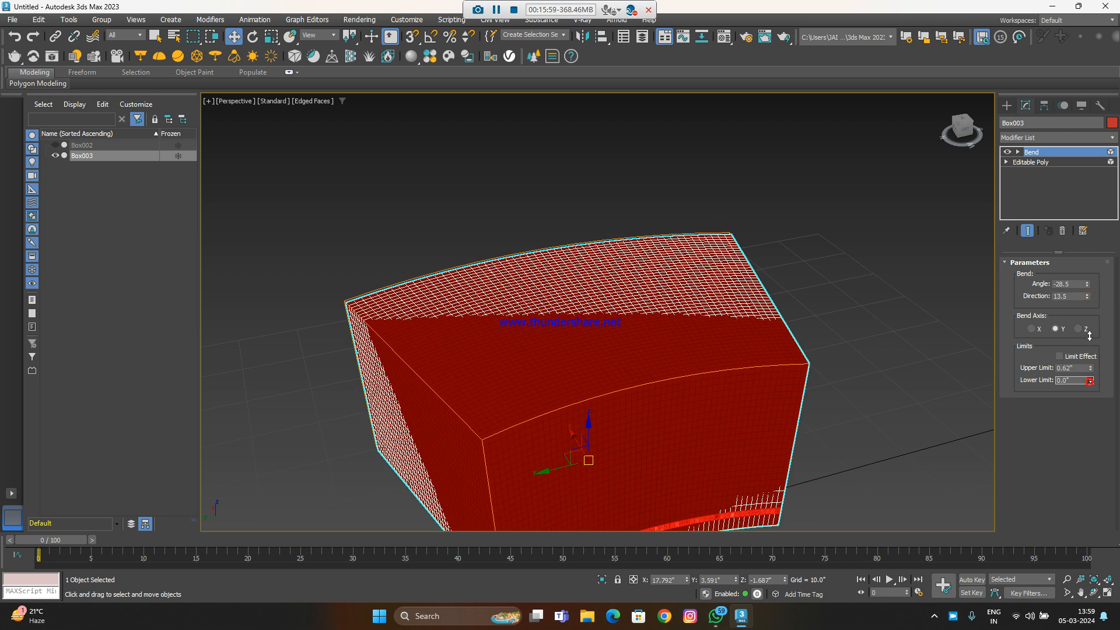
pyautogui.click(1061, 357)
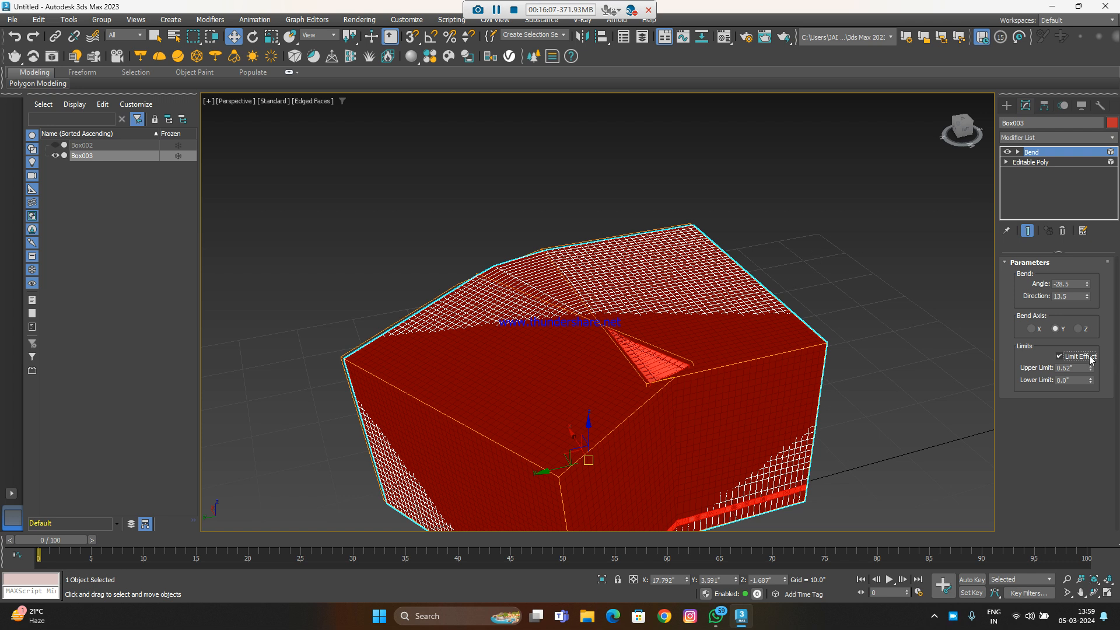
pyautogui.click(1032, 329)
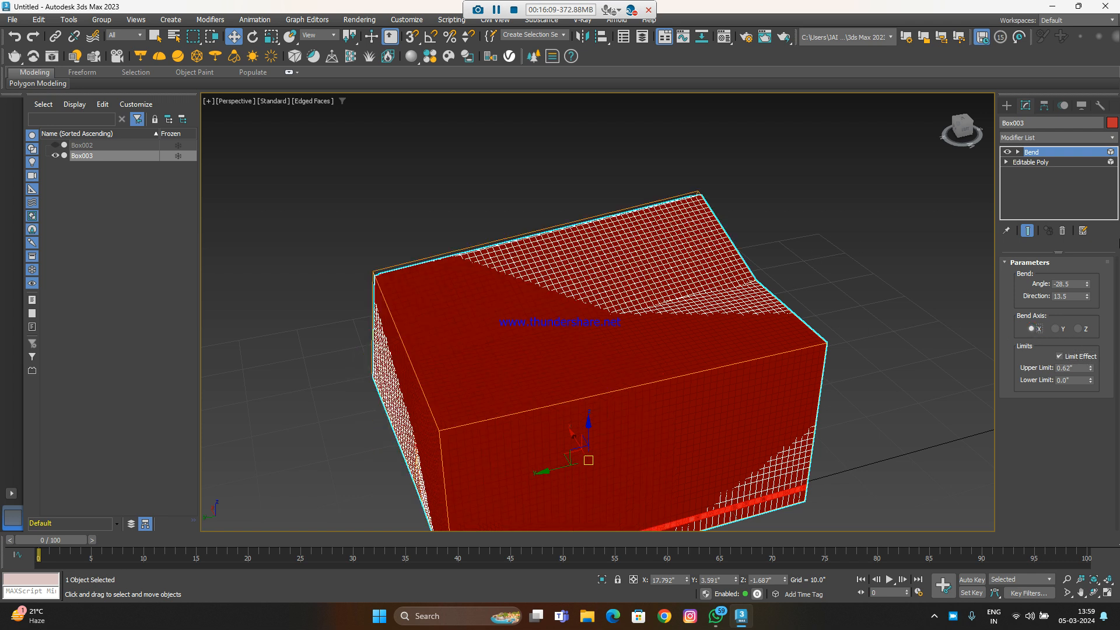
# Review the available object-space modifiers and add Twist above the Bend
pyautogui.click(1039, 137)
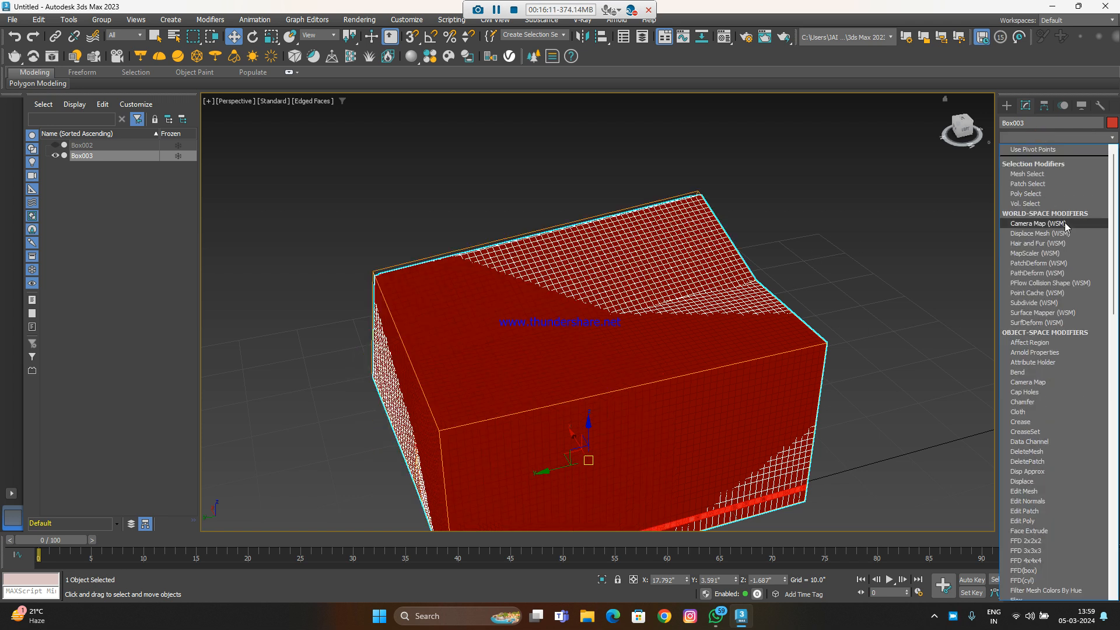
pyautogui.scroll(-4, 1056, 399)
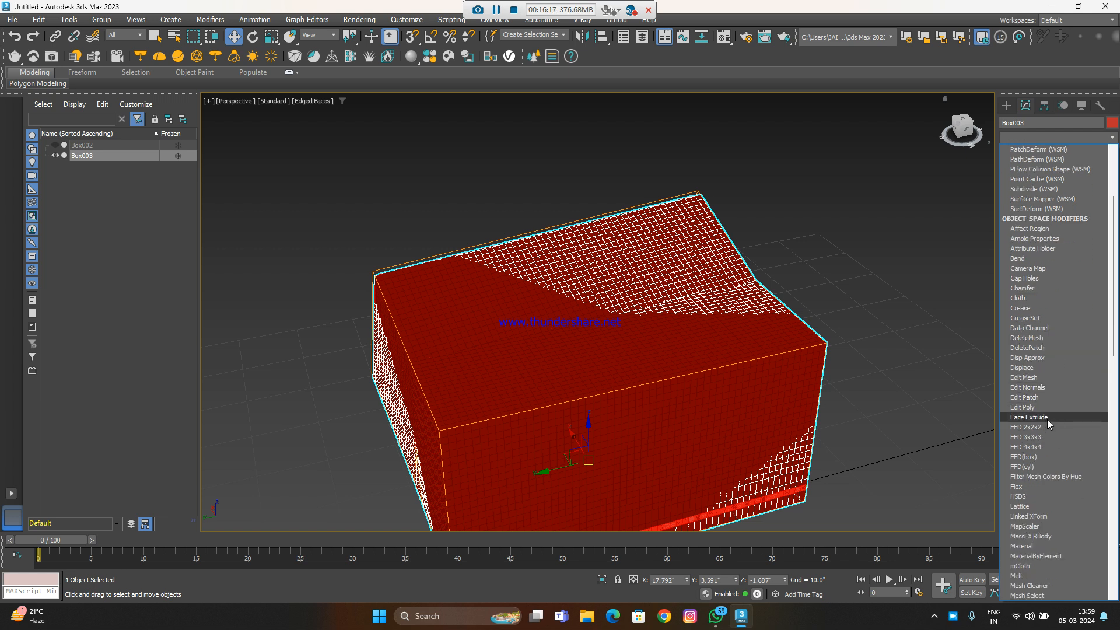
pyautogui.scroll(-6, 1054, 432)
pyautogui.scroll(3, 1056, 433)
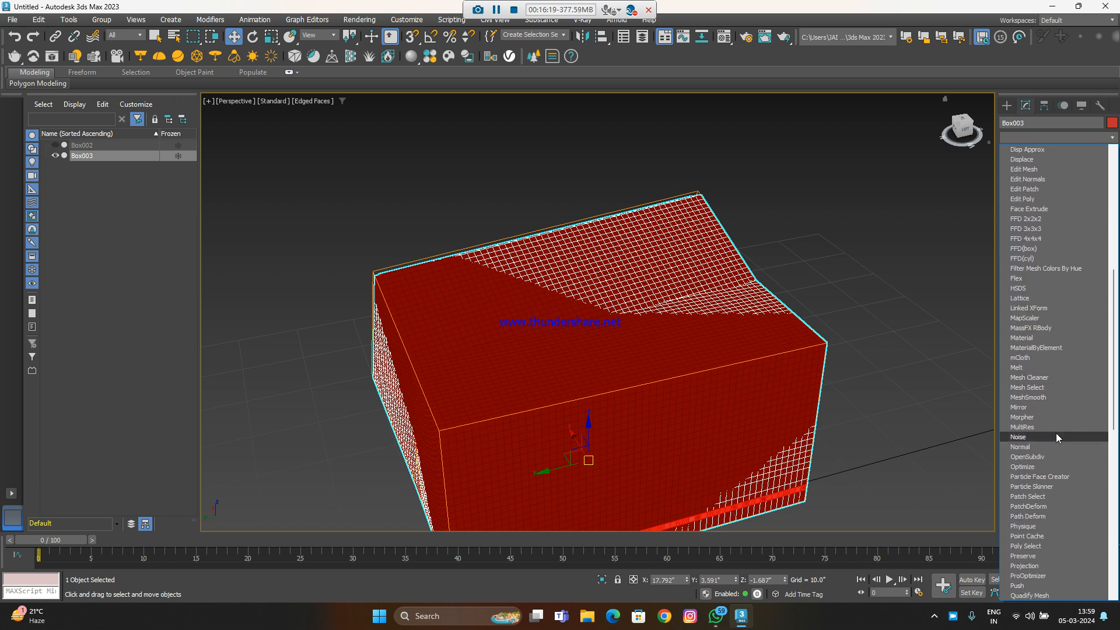
pyautogui.scroll(-15, 1074, 490)
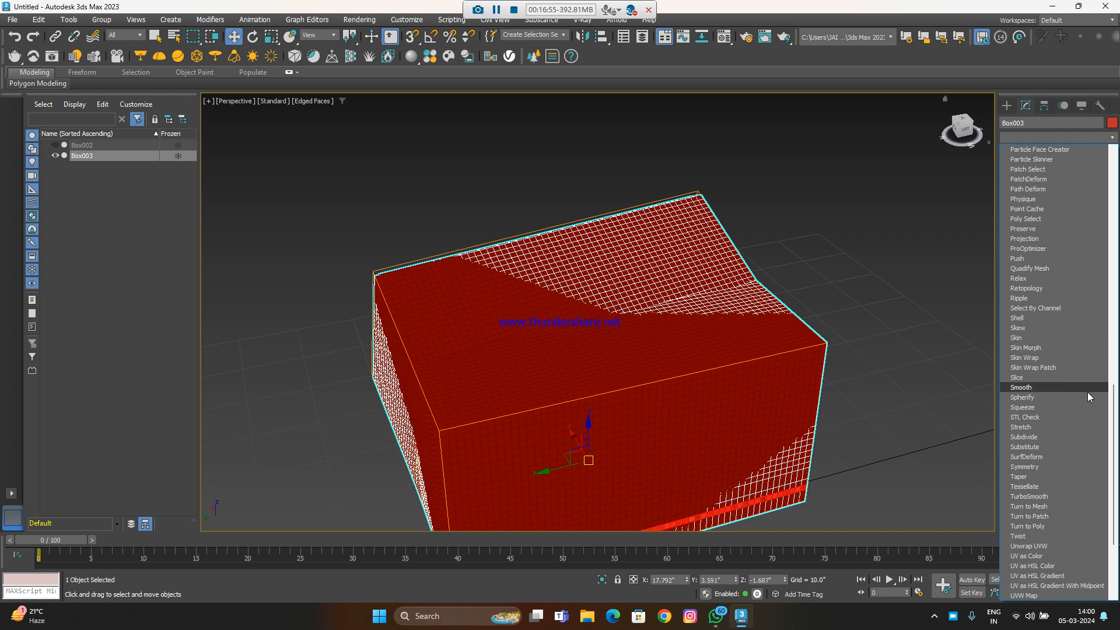
pyautogui.scroll(-4, 1054, 488)
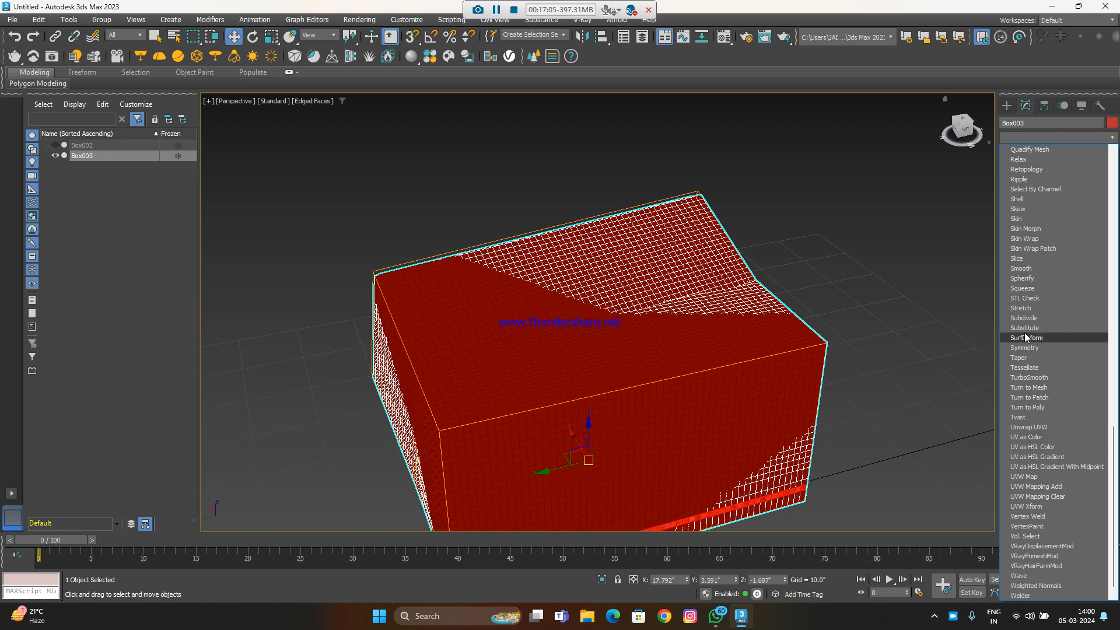
pyautogui.click(1037, 415)
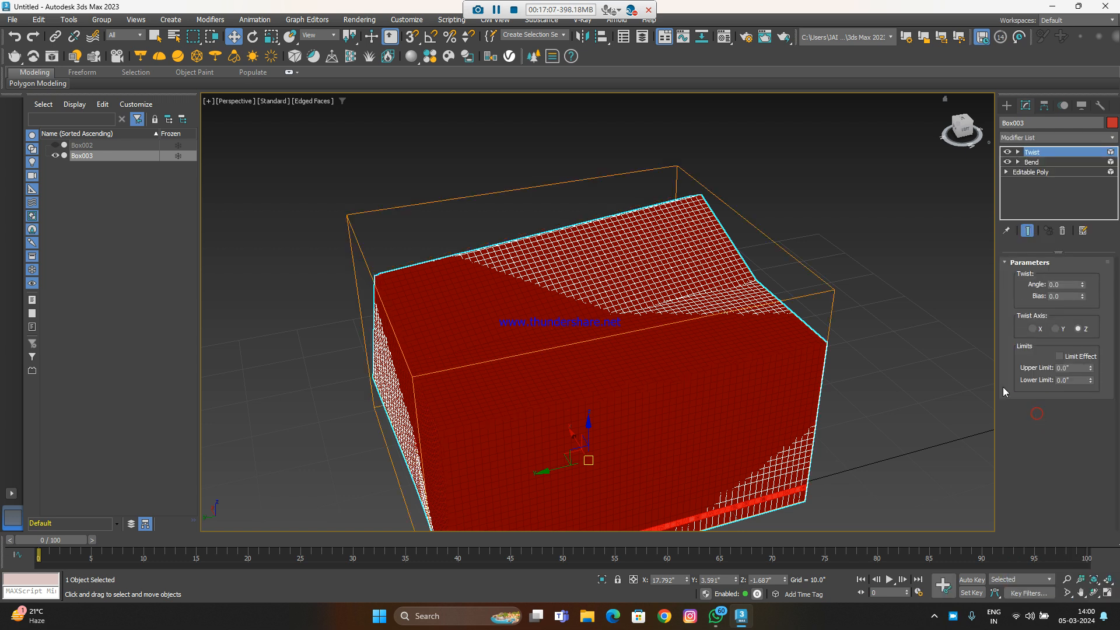
# Set the Twist to angle 98.5, bias 57.0, axis Y, upper limit 0.16" and lower limit -0.01"
pyautogui.moveTo(1090, 369); pyautogui.dragTo(1090, 384)
pyautogui.moveTo(1082, 290); pyautogui.dragTo(1011, 175)
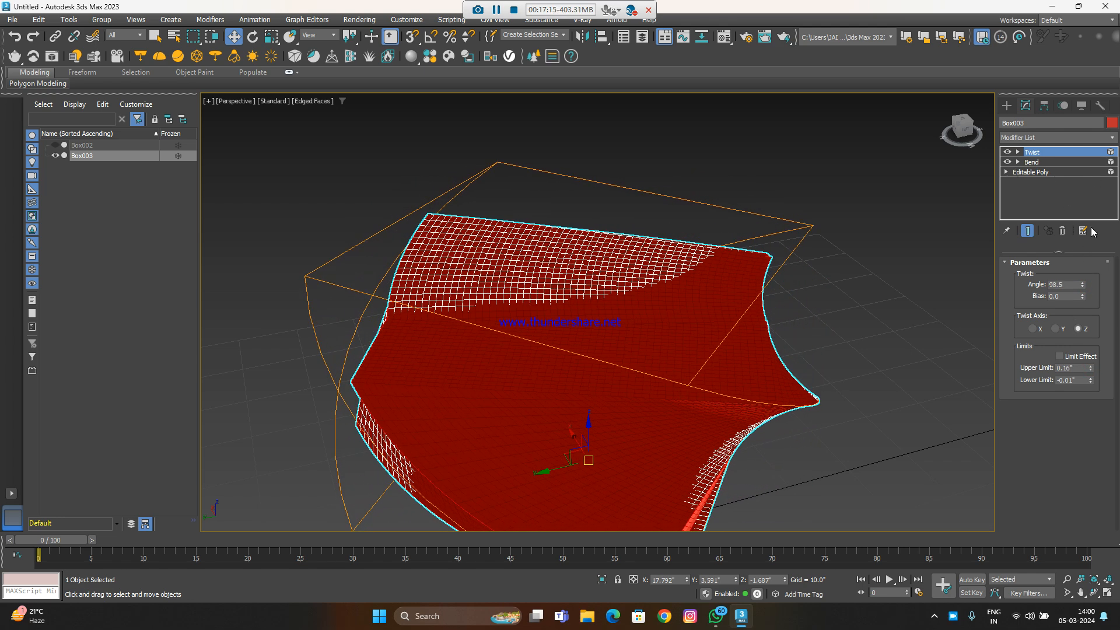
pyautogui.moveTo(1083, 298); pyautogui.dragTo(1087, 267)
pyautogui.click(1032, 329)
pyautogui.click(1056, 329)
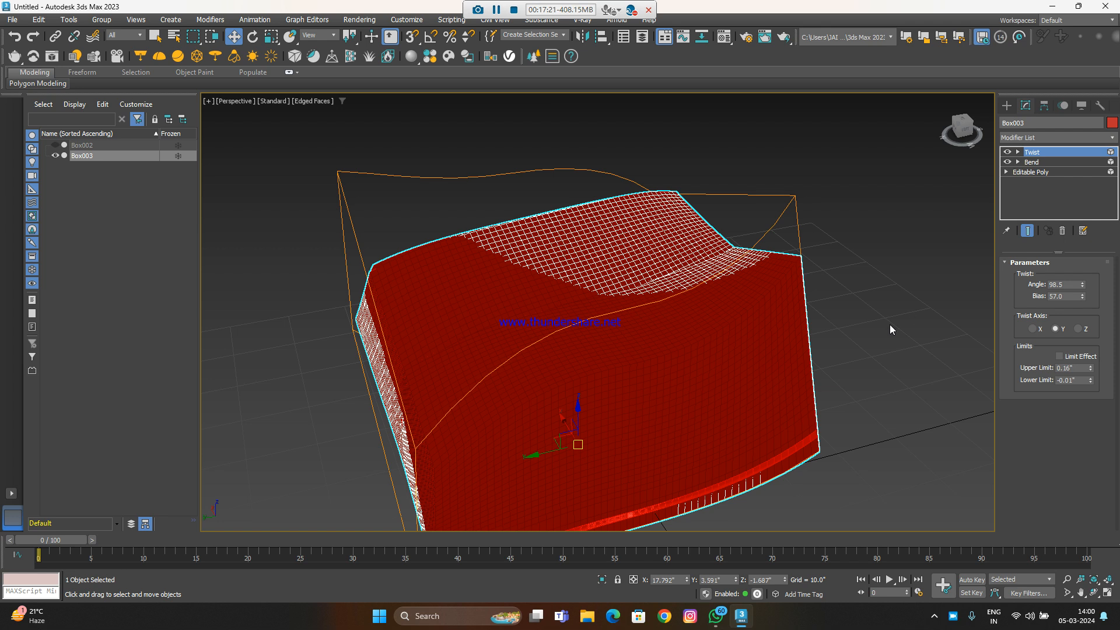
# Turn off the edged-faces display in the perspective view and inspect the twisted box
pyautogui.press('F4')
pyautogui.moveTo(757, 370)
pyautogui.mouseDown(button='middle')
pyautogui.moveTo(778, 321)
pyautogui.moveTo(785, 326)
pyautogui.mouseUp(button='middle')
pyautogui.keyDown('alt'); pyautogui.moveTo(790, 385); pyautogui.dragTo(808, 355, button='middle'); pyautogui.keyUp('alt')
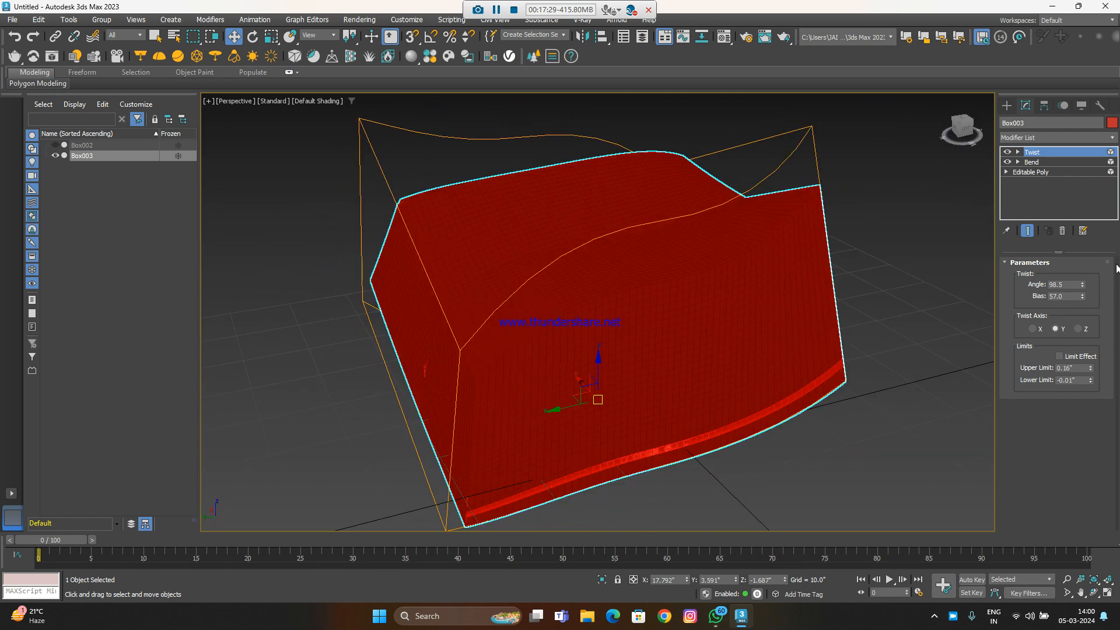
# Add a Lattice modifier above the Twist and examine the resulting struts and joints up close
pyautogui.click(1041, 141)
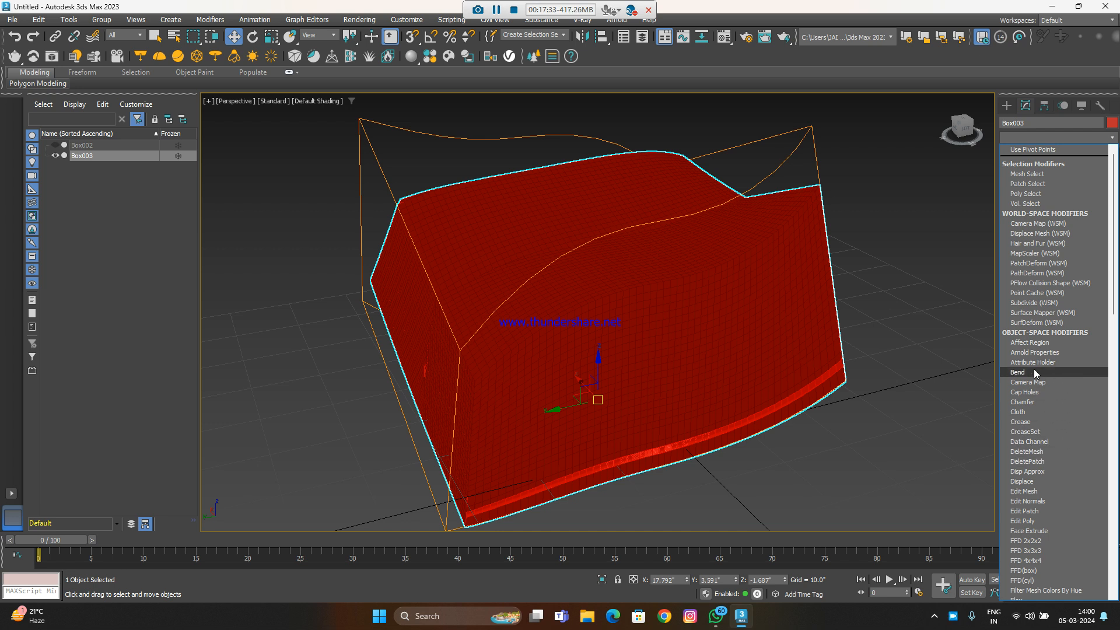
pyautogui.scroll(-4, 1042, 415)
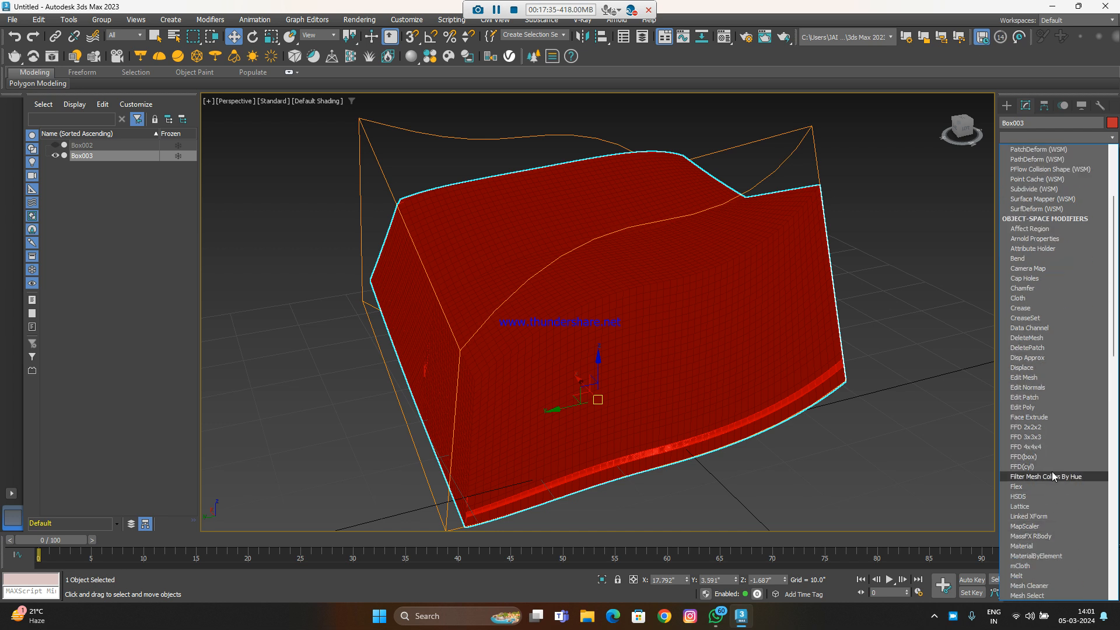
pyautogui.click(1047, 506)
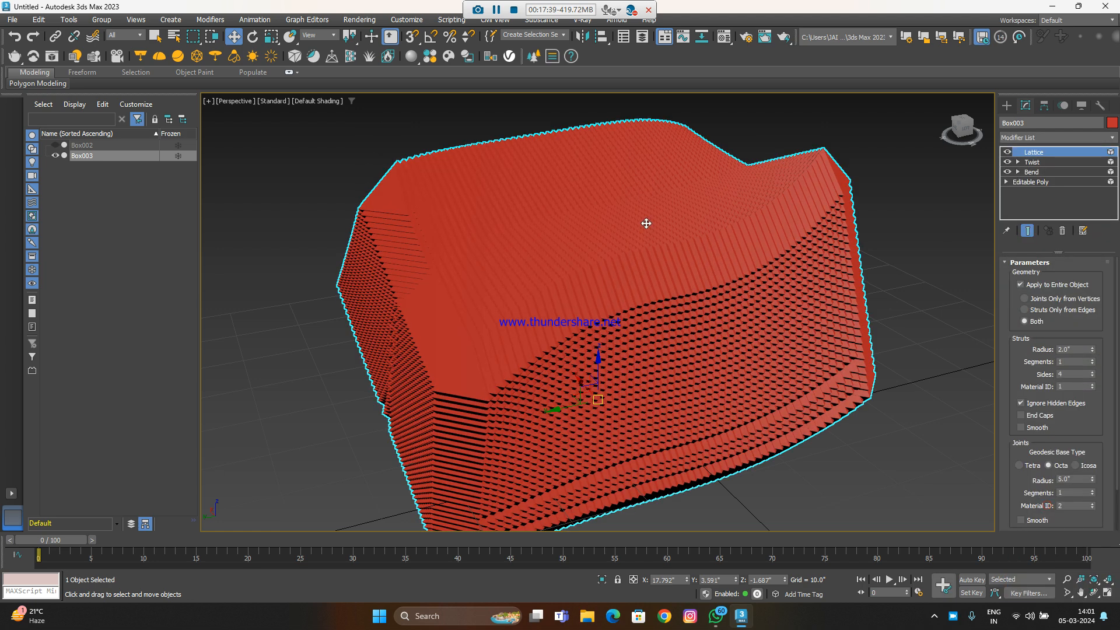
pyautogui.scroll(-3, 671, 372)
pyautogui.scroll(8, 659, 361)
pyautogui.scroll(3, 658, 371)
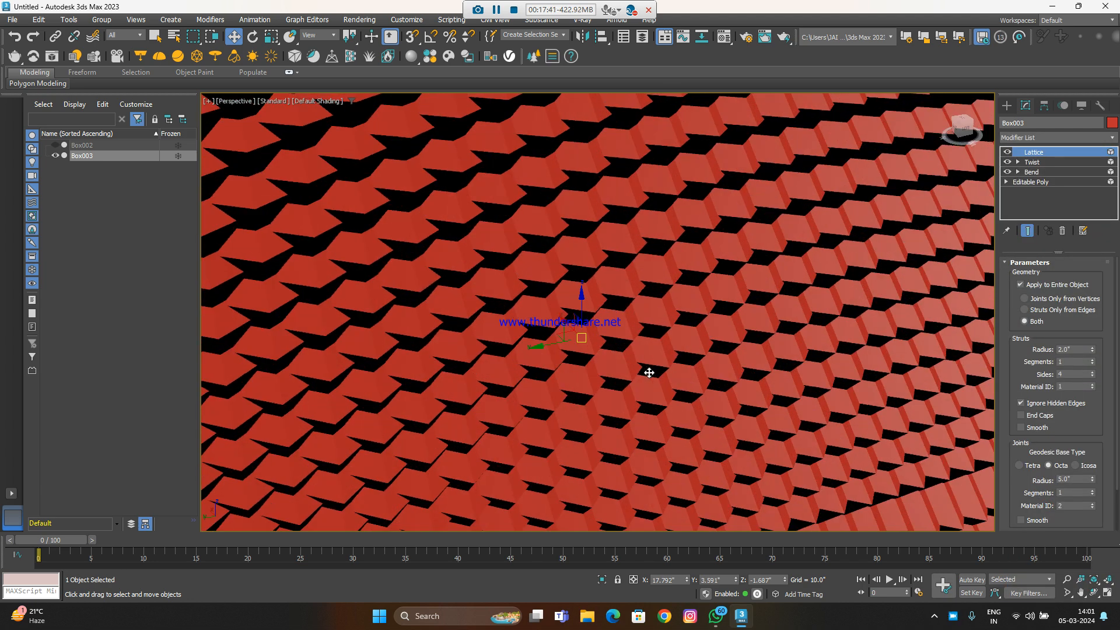
pyautogui.scroll(-3, 656, 371)
pyautogui.moveTo(766, 369); pyautogui.dragTo(748, 337, button='middle')
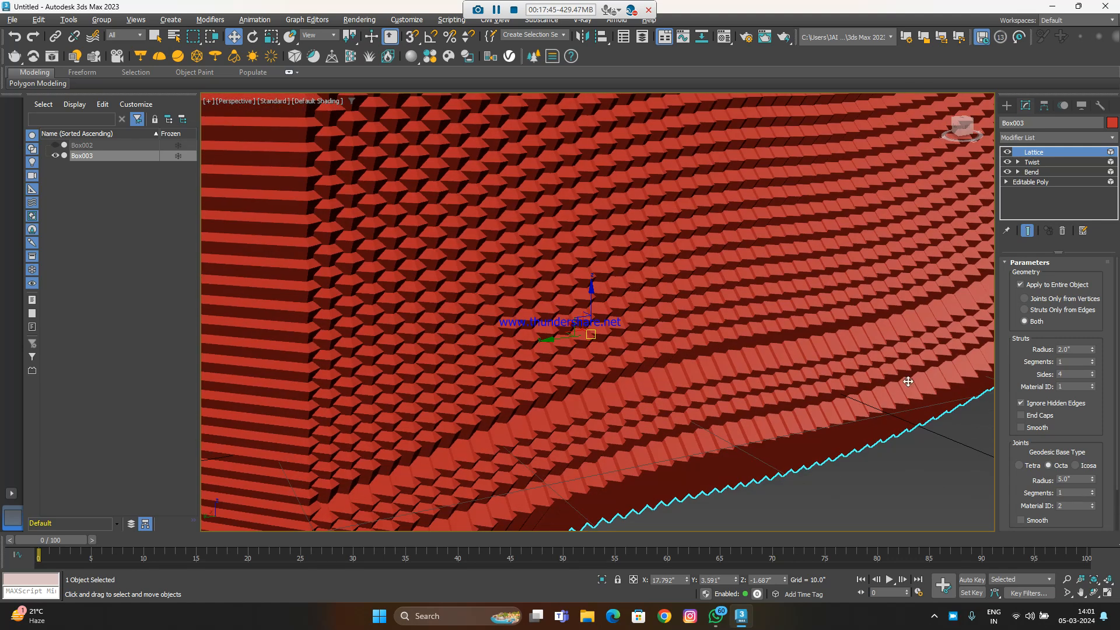
# Compare the Lattice geometry as Joints Only from Vertices and Struts Only from Edges, and return it to Both
pyautogui.click(1052, 299)
pyautogui.click(1043, 312)
pyautogui.click(1036, 321)
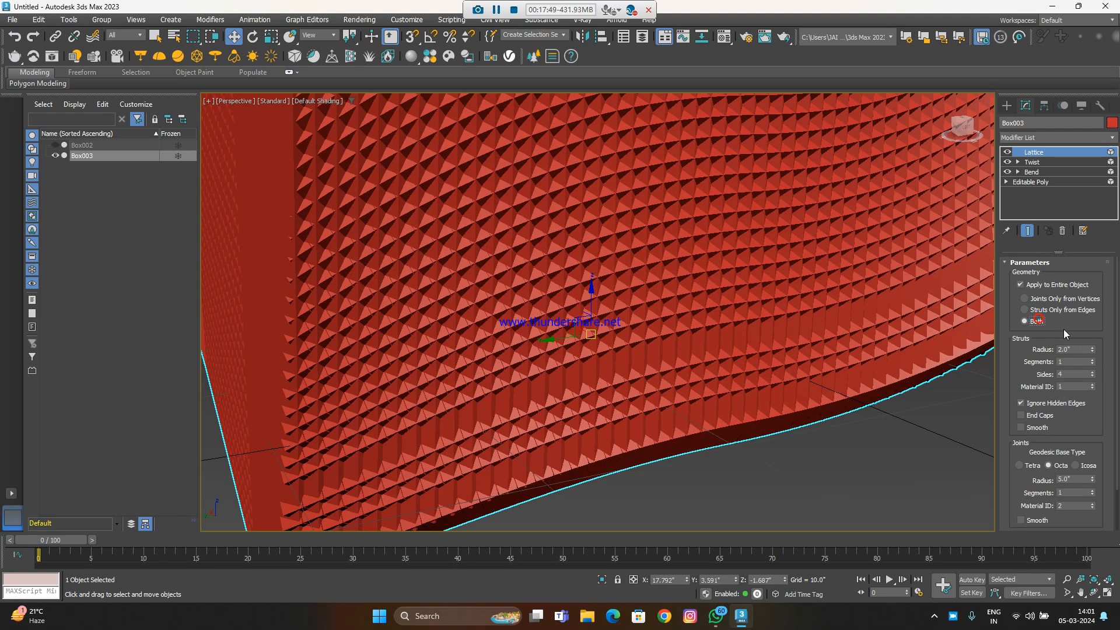
pyautogui.scroll(-6, 631, 324)
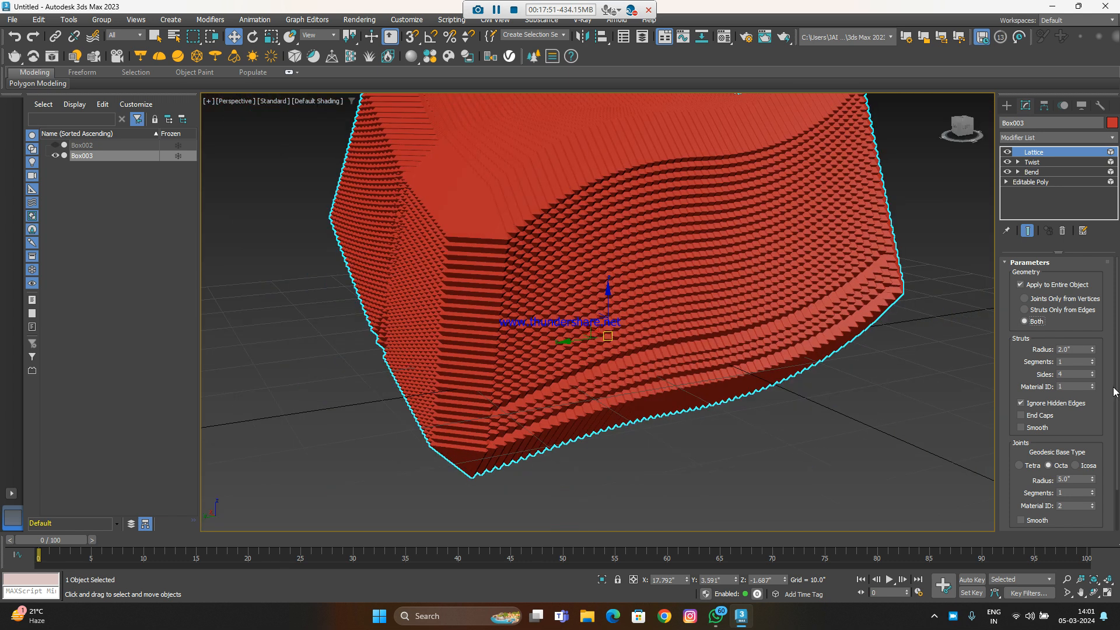
# Try a Lattice strut radius of 32" and inspect the whole object
pyautogui.click(1093, 352)
pyautogui.moveTo(1094, 350); pyautogui.dragTo(1065, 314)
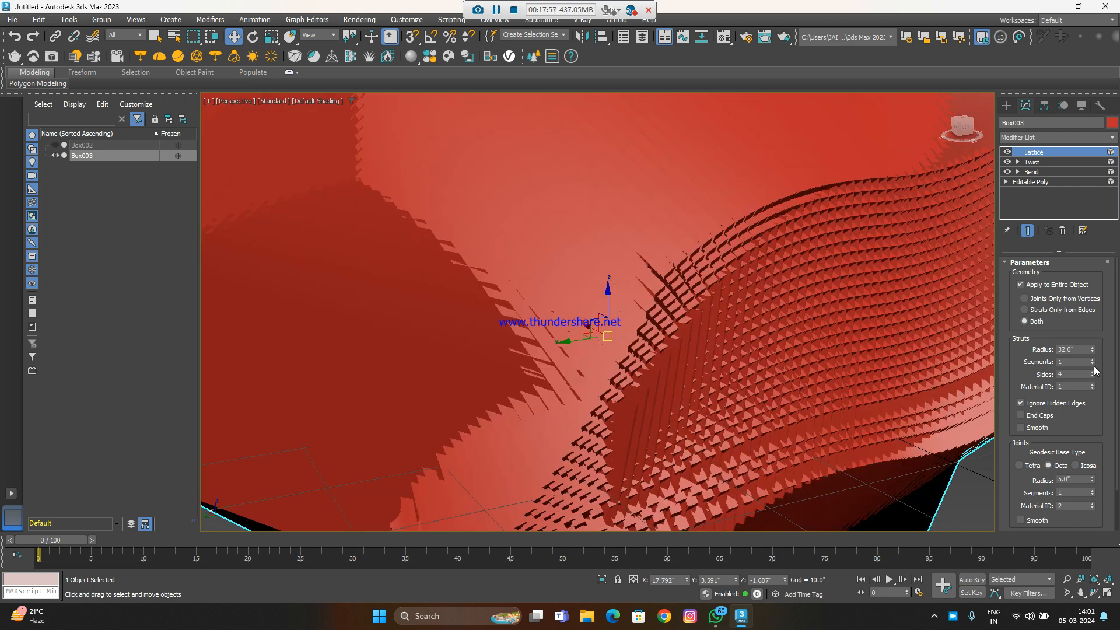
pyautogui.scroll(-5, 689, 368)
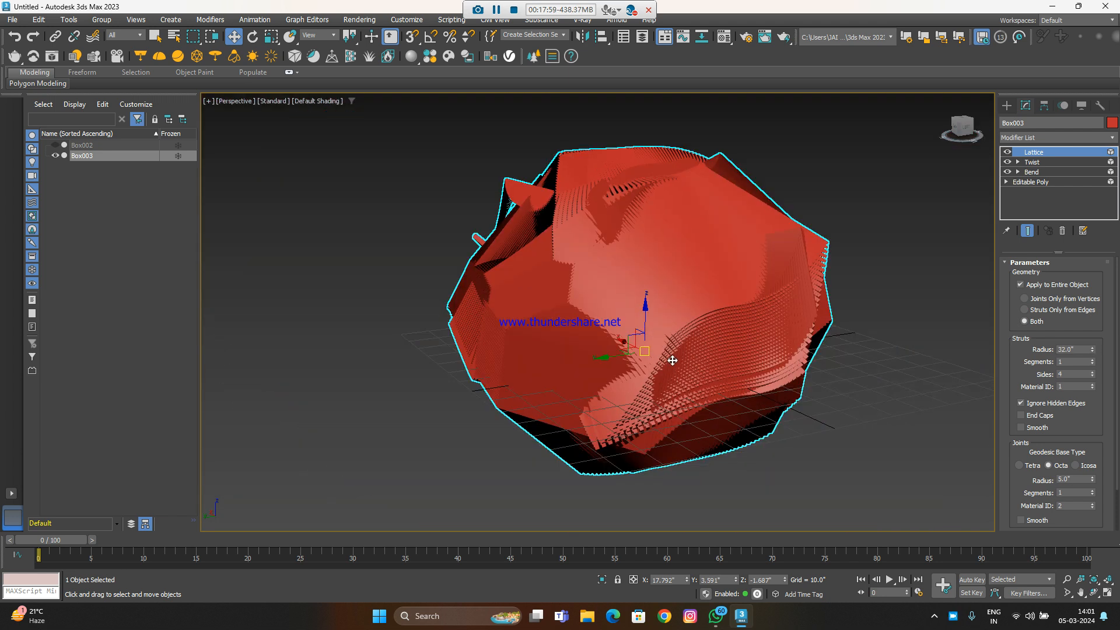
# Set the Lattice strut radius to 0.0" and the strut segments to 93
pyautogui.moveTo(1092, 351); pyautogui.dragTo(1093, 388)
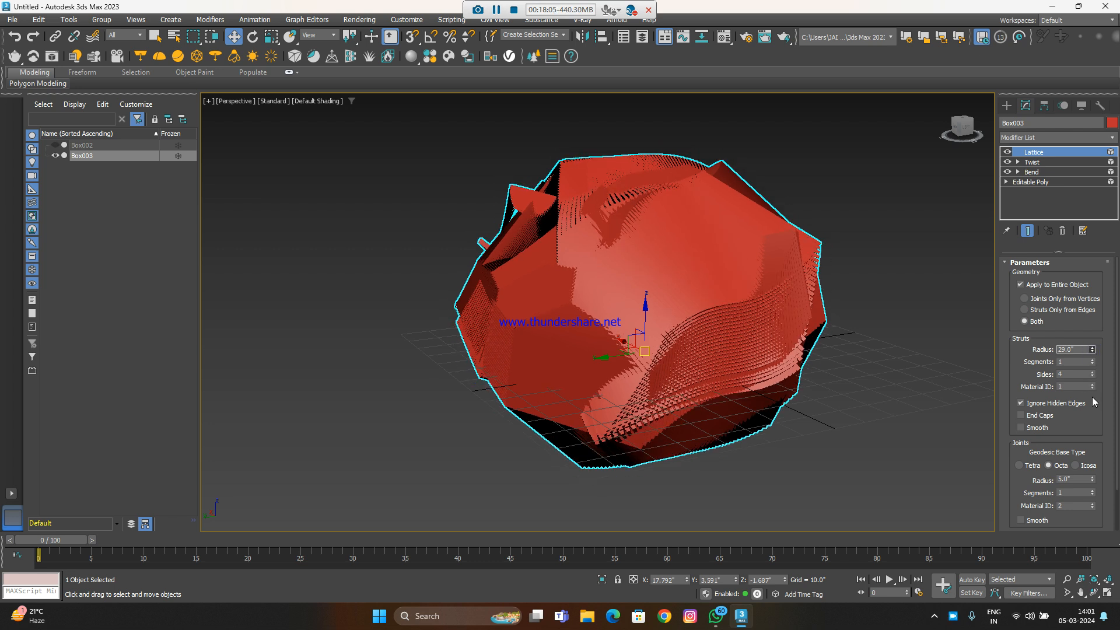
pyautogui.write('0')
pyautogui.press('Return')
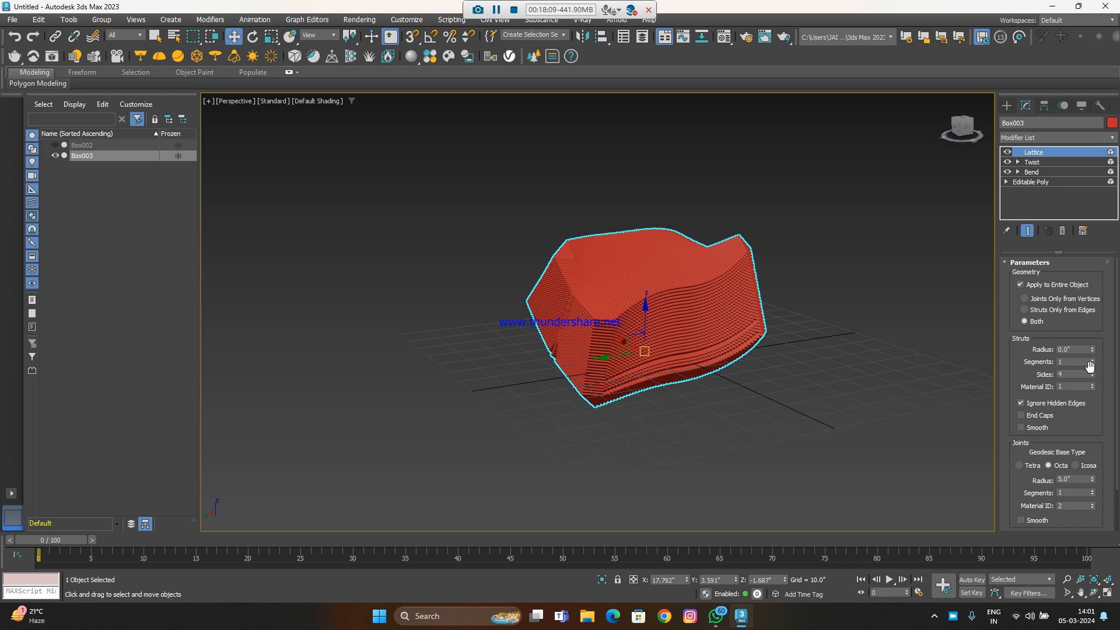
pyautogui.moveTo(1094, 364); pyautogui.dragTo(1024, 313)
pyautogui.scroll(3, 696, 320)
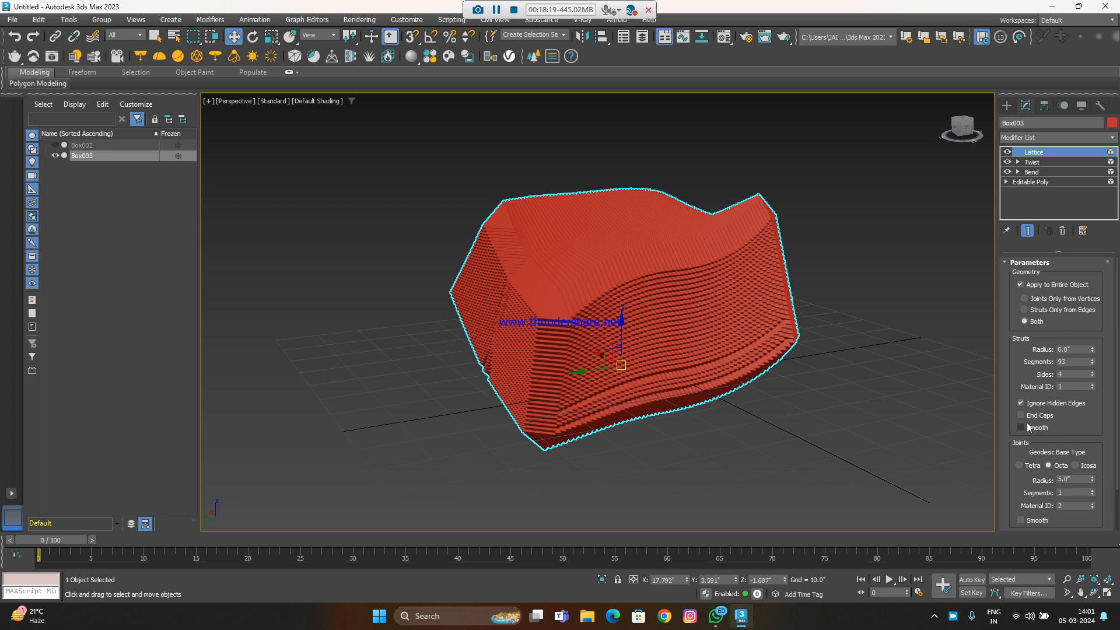
# Compare the Tetra and Octa base types for the Lattice joints, and set the geodesic base type to Icosa
pyautogui.click(1019, 465)
pyautogui.click(1050, 466)
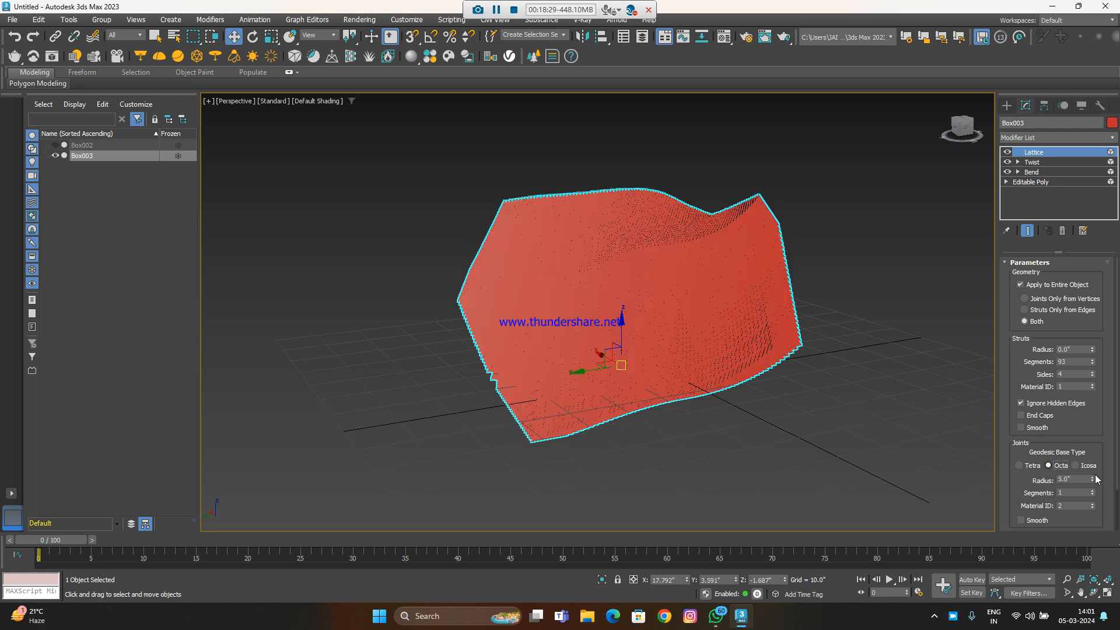
pyautogui.click(1019, 465)
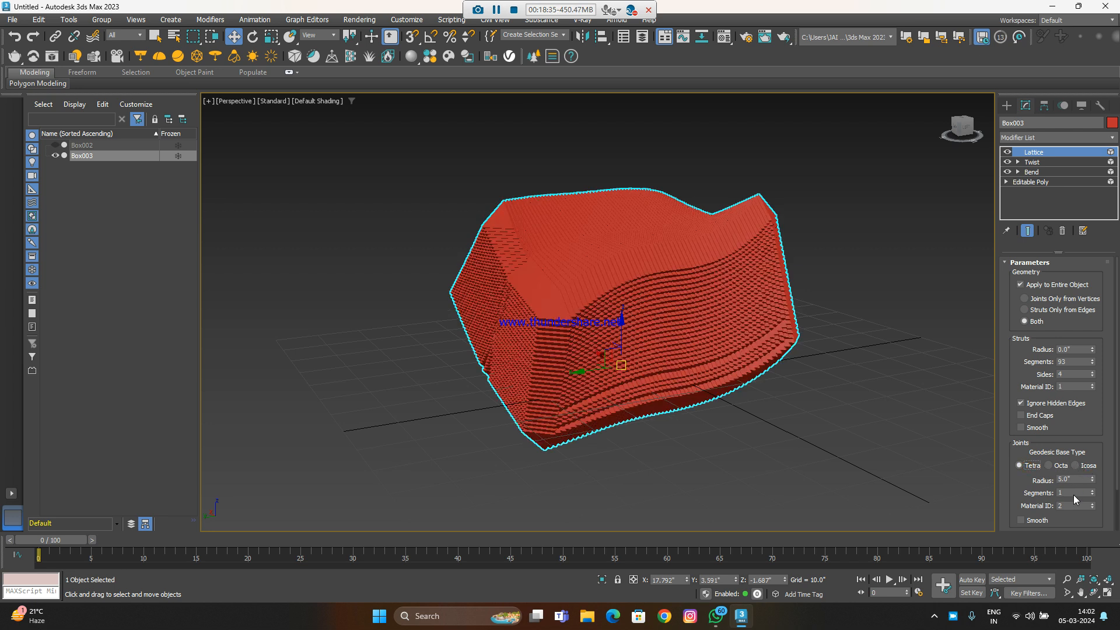
pyautogui.click(1084, 465)
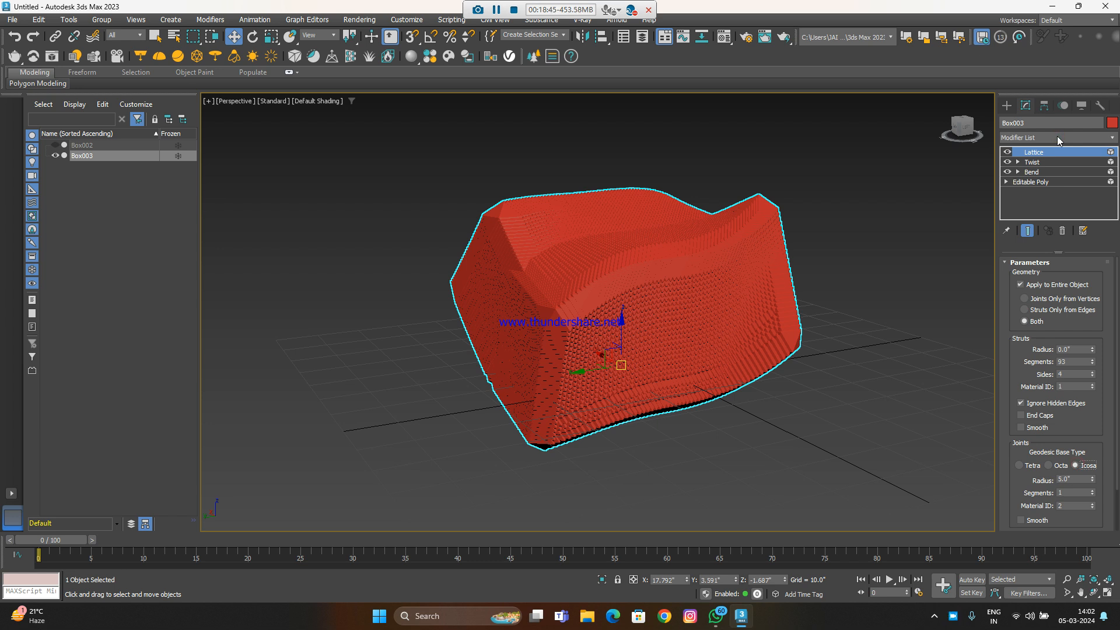
# Add a CreaseSet modifier above the Lattice and enter its vertex level, switching from there to the edge level
pyautogui.click(1057, 137)
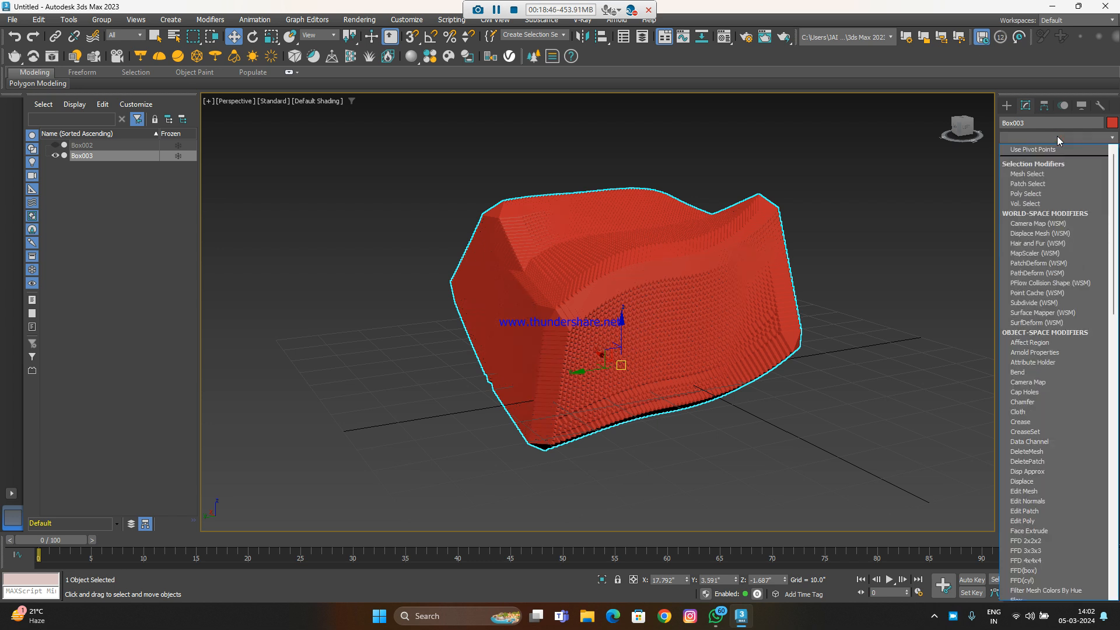
pyautogui.click(1043, 433)
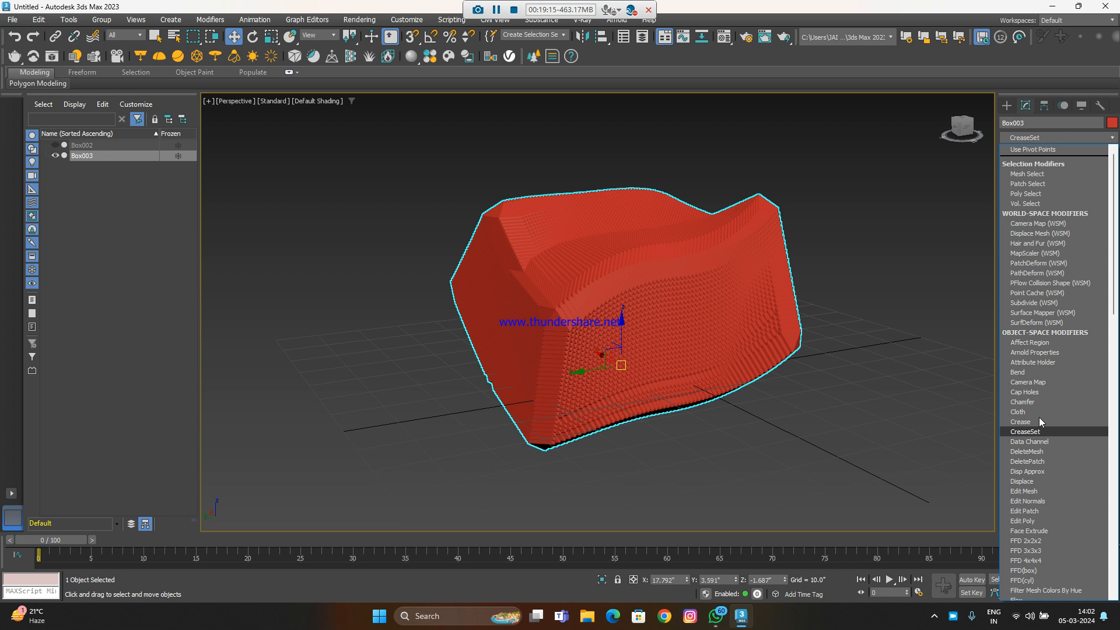
pyautogui.press('Return')
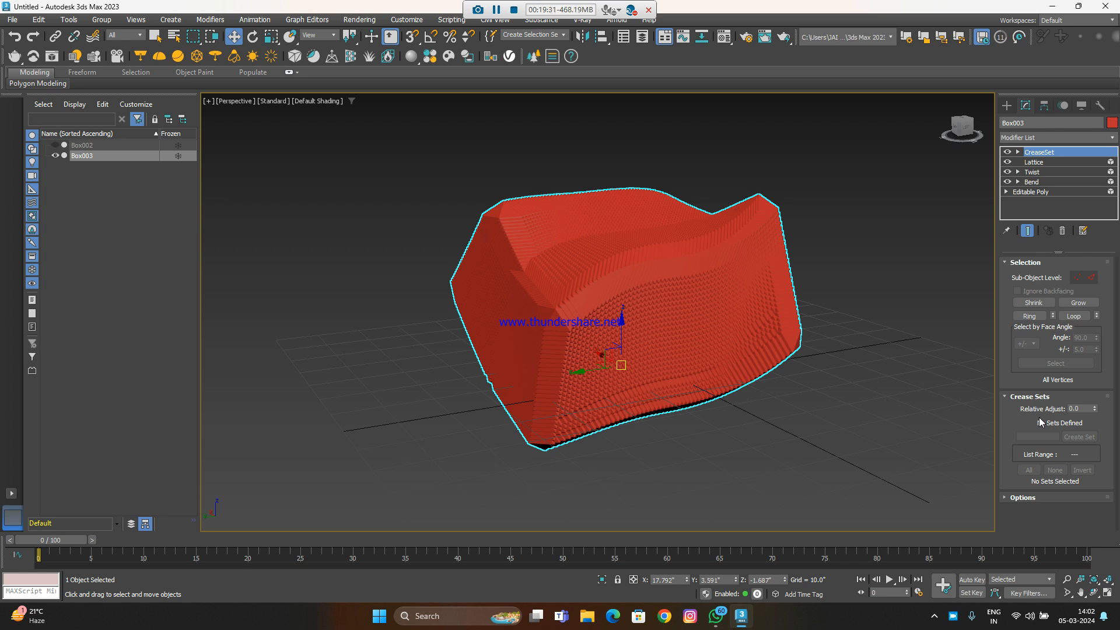
pyautogui.click(1078, 278)
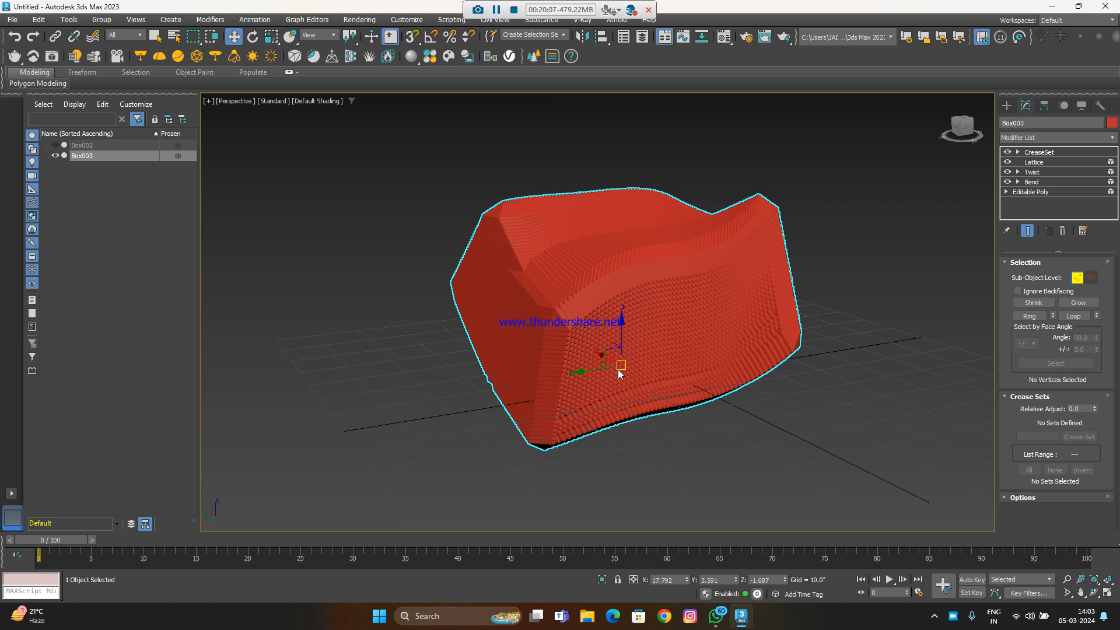
pyautogui.press('2')
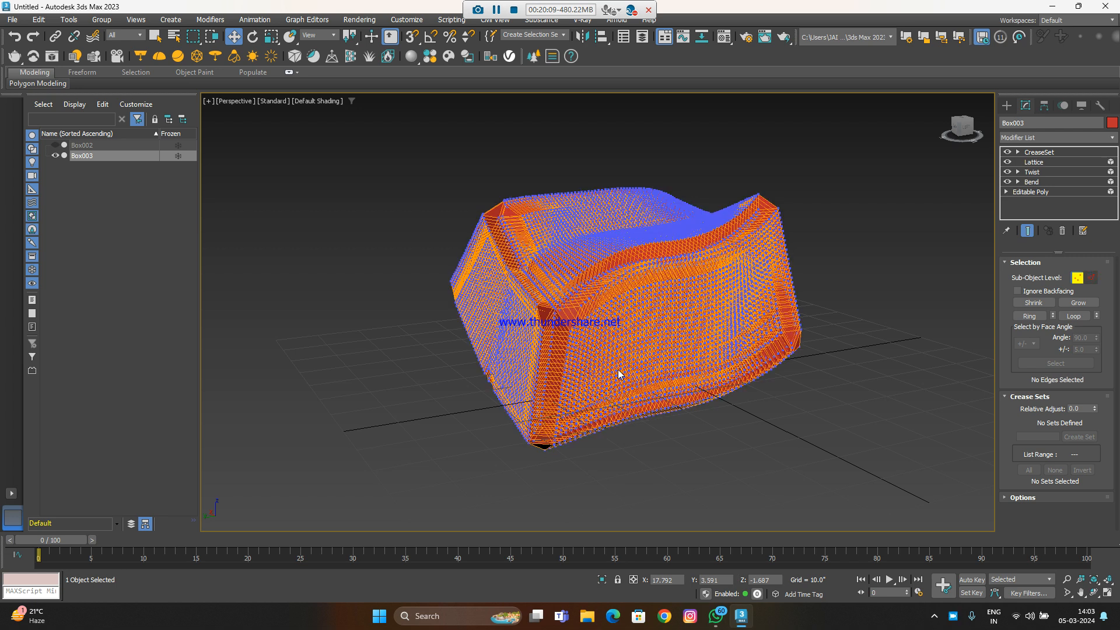